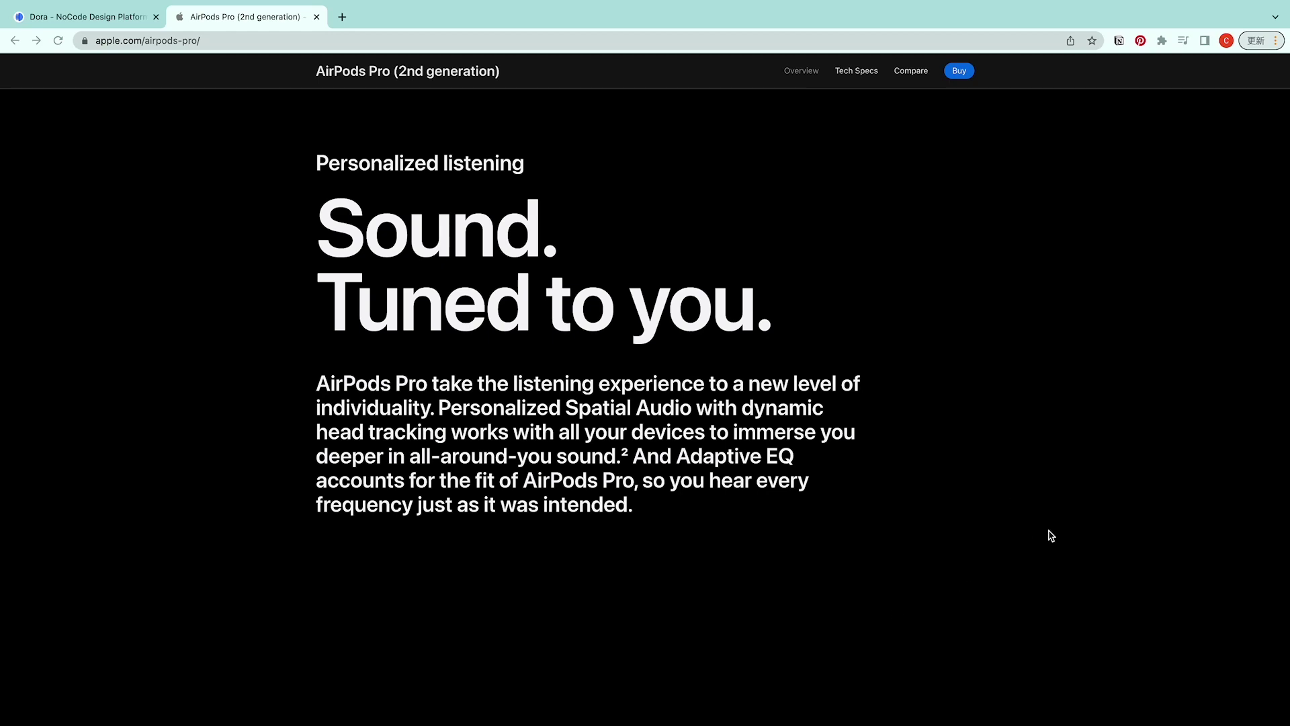
Scroll the apple.com AirPods Pro page down to the 'Case and battery life' section showing 6 and 30 hours
scroll(974, 306, "down", 5)
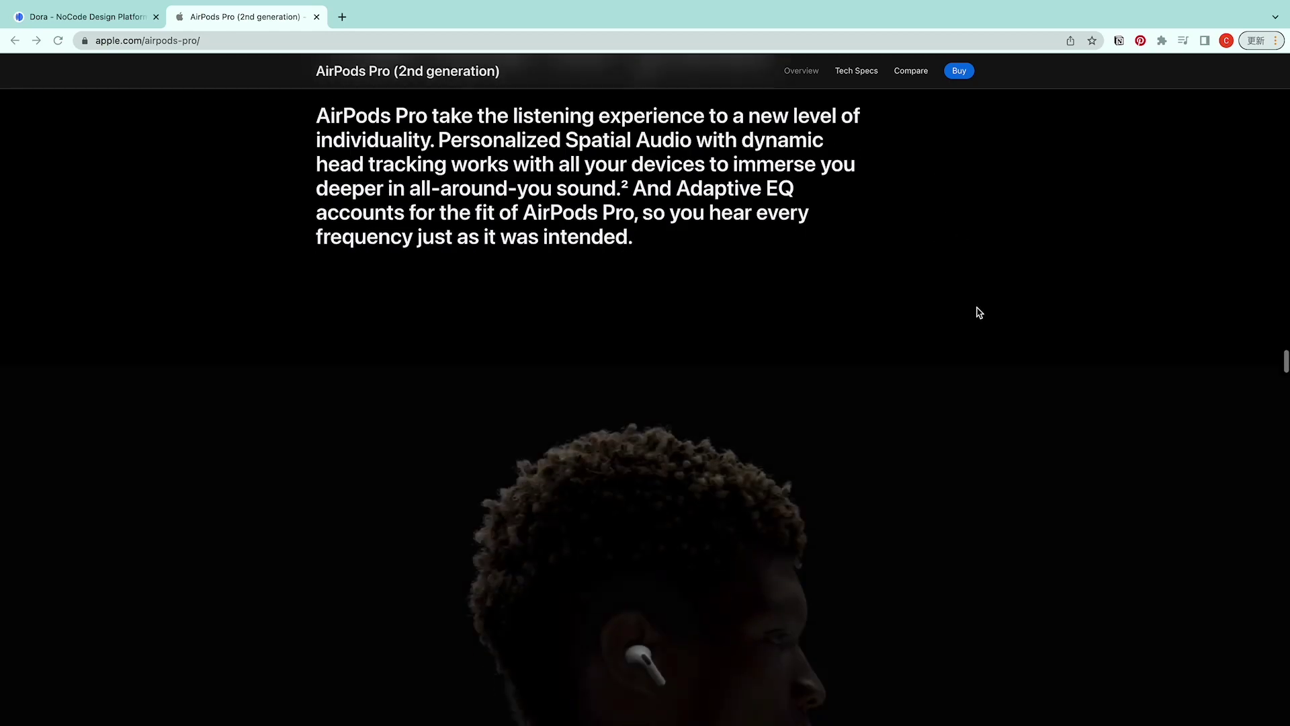
scroll(979, 313, "down", 10)
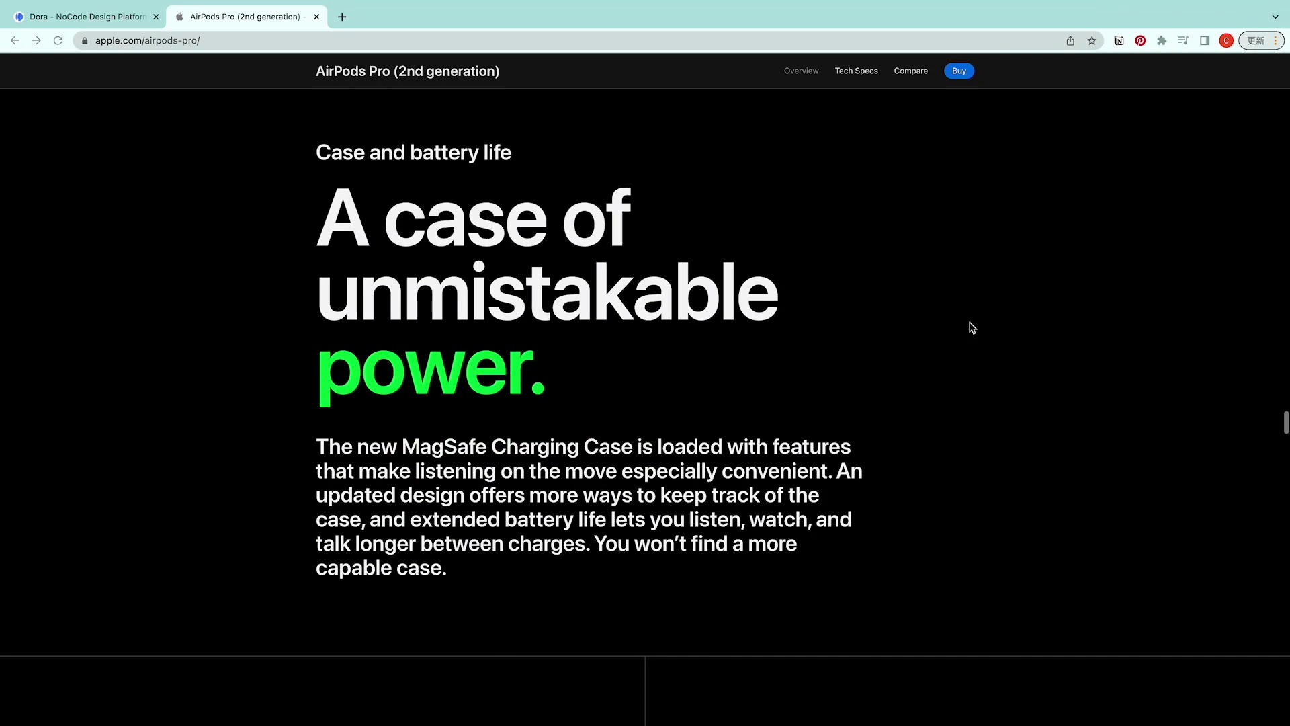
scroll(1058, 289, "down", 6)
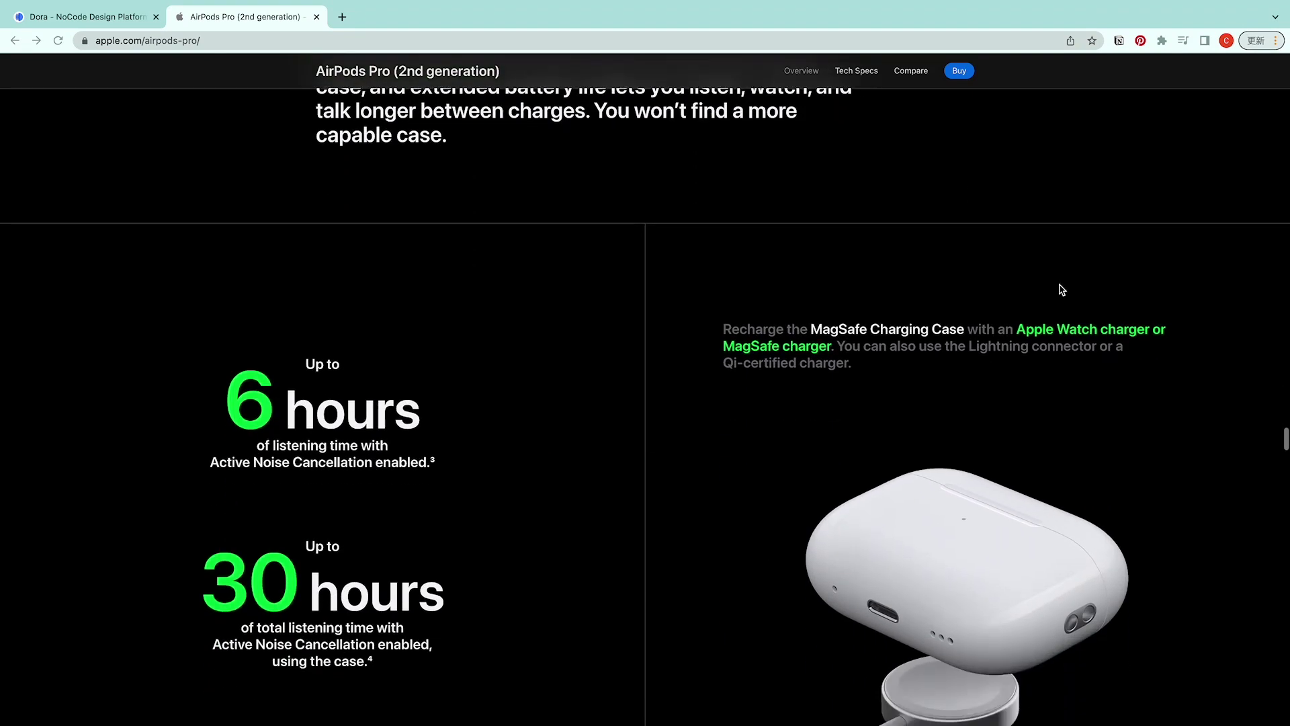
scroll(1061, 289, "down", 2)
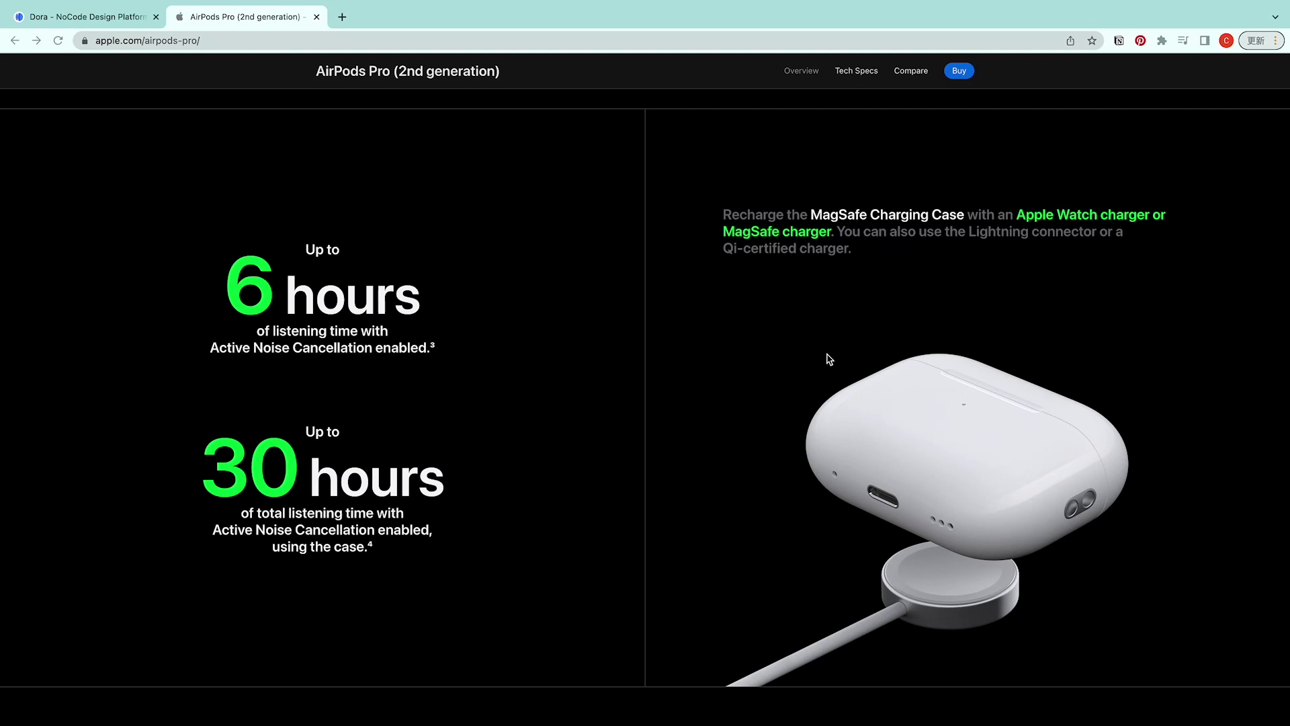
In Dora, draw a new container sized 100vw by 100vh
left_click(118, 27)
left_click(538, 69)
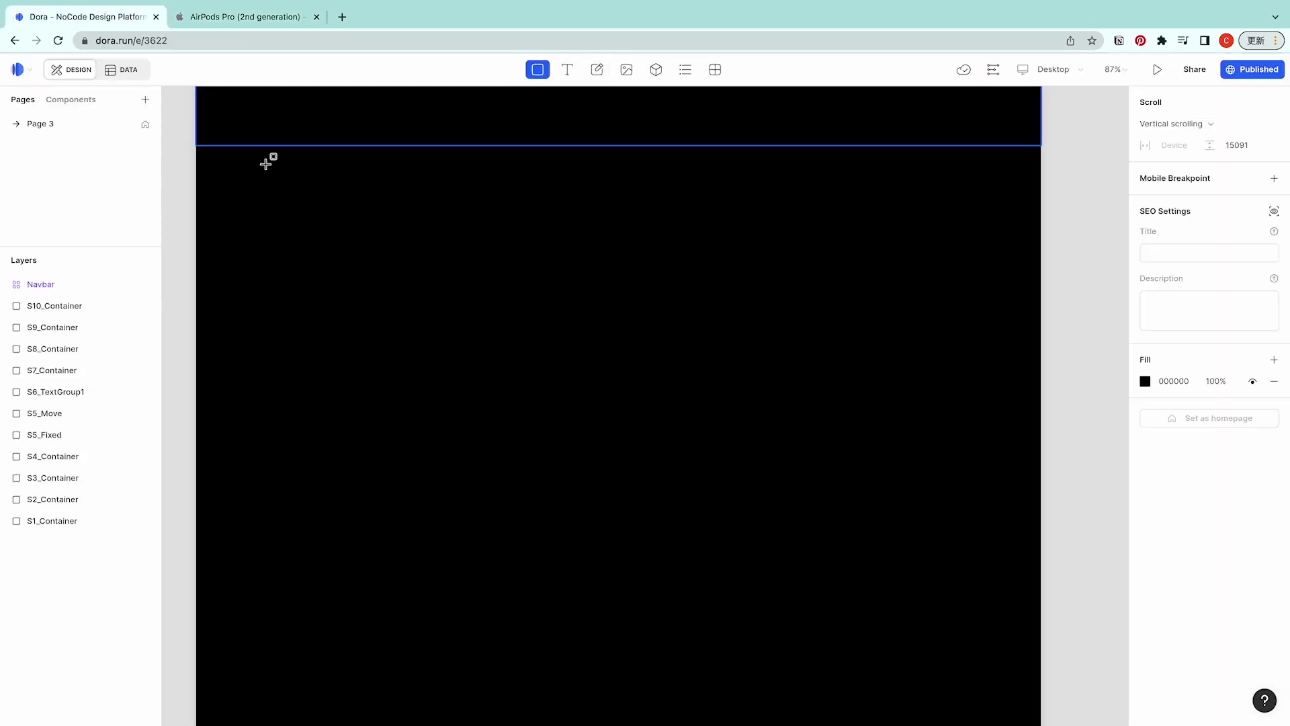
mouse_move(264, 162)
left_mouse_down()
mouse_move(895, 510)
mouse_move(1003, 583)
left_mouse_up()
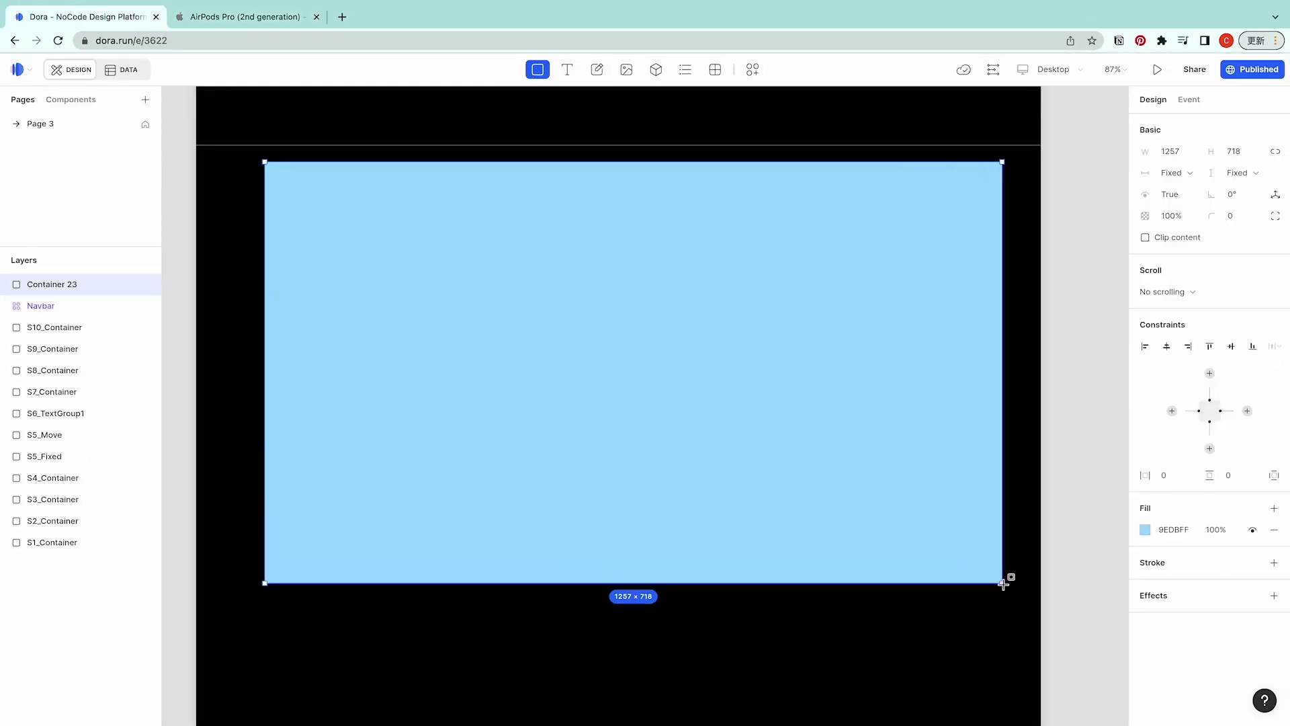
left_click(1181, 155)
type("100vw")
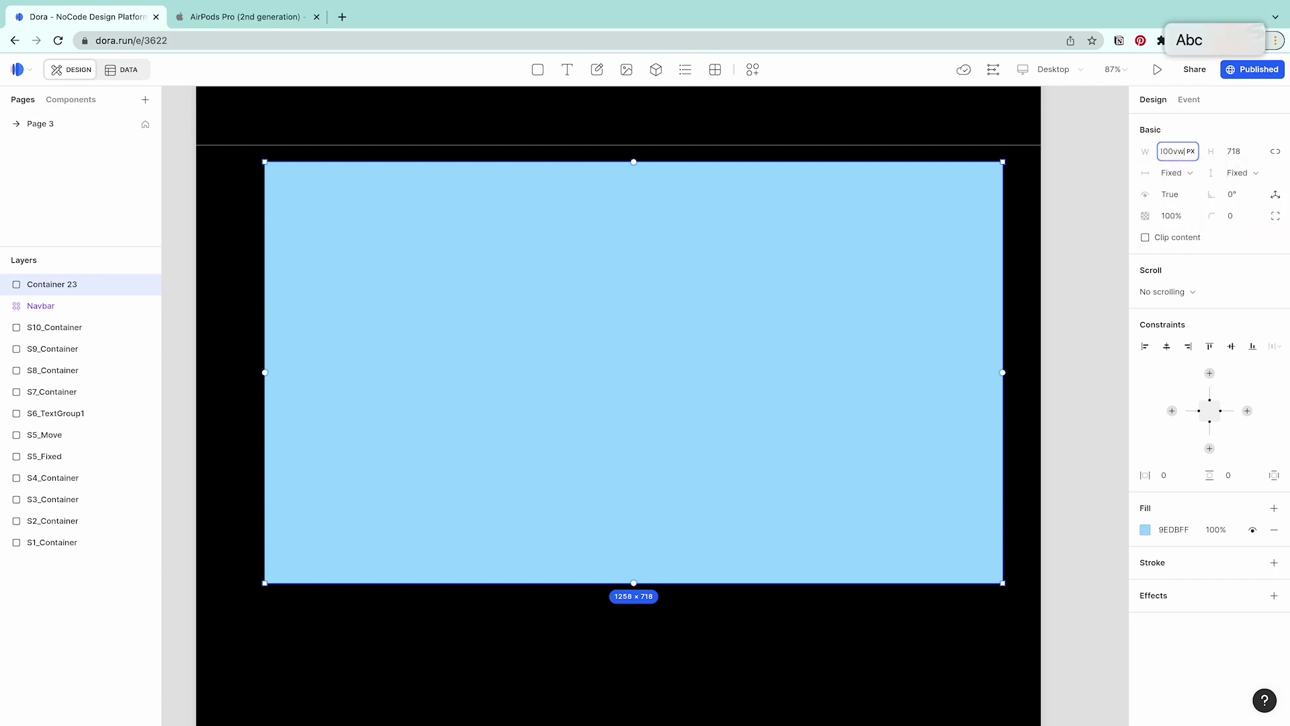
key("Return")
left_click(1235, 152)
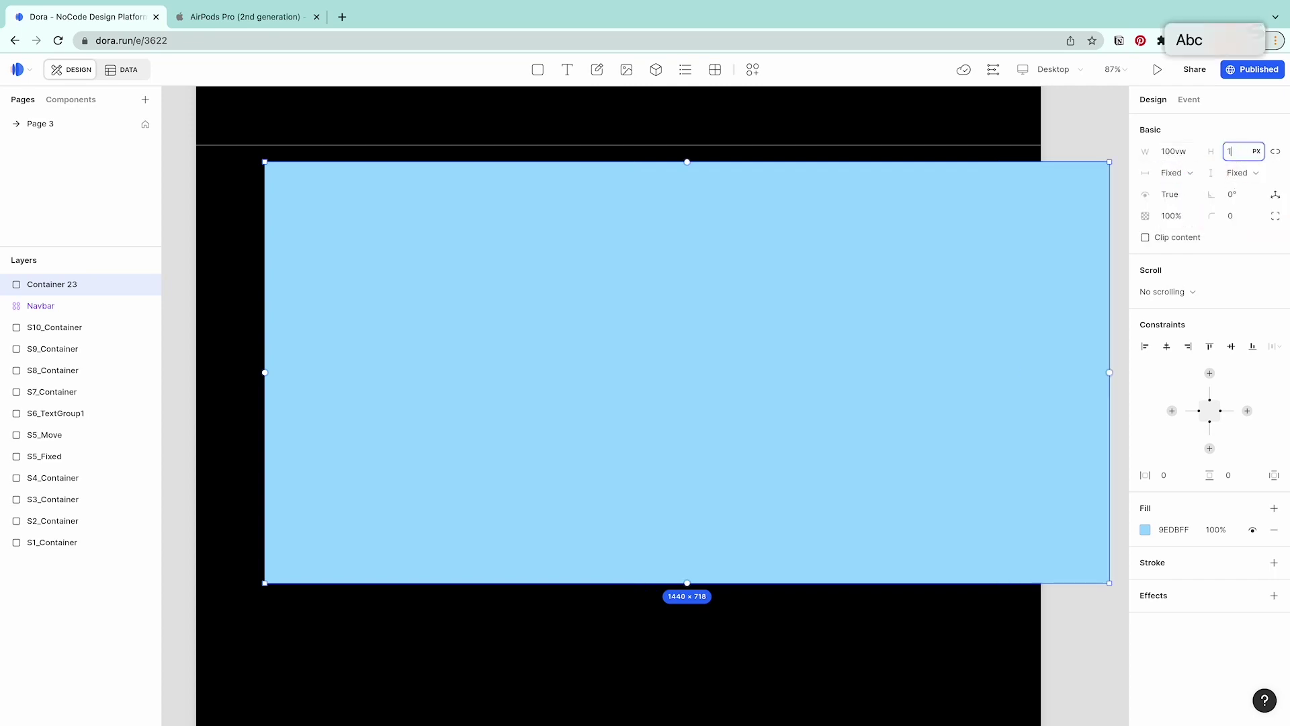
key("Return")
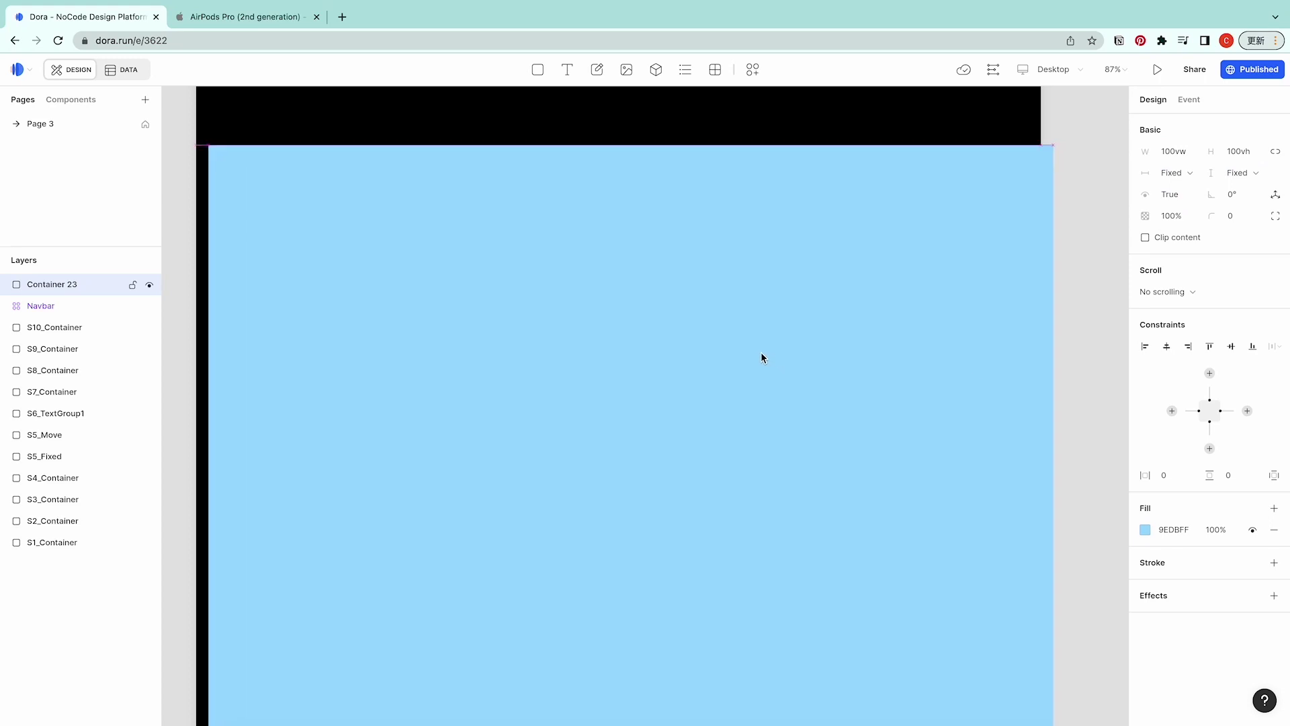
Pin the container to the top, hide its fill, and paste the text group inside
scroll(769, 371, "down", 2)
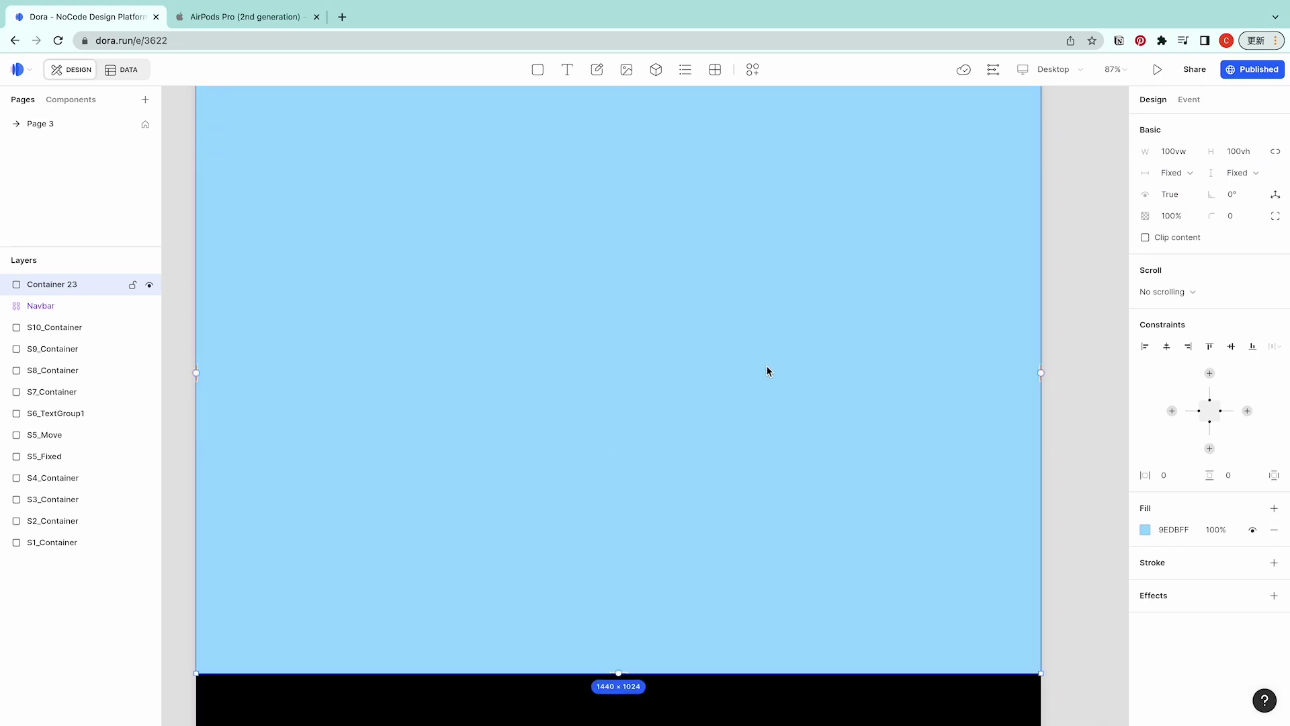
scroll(769, 369, "up", 1)
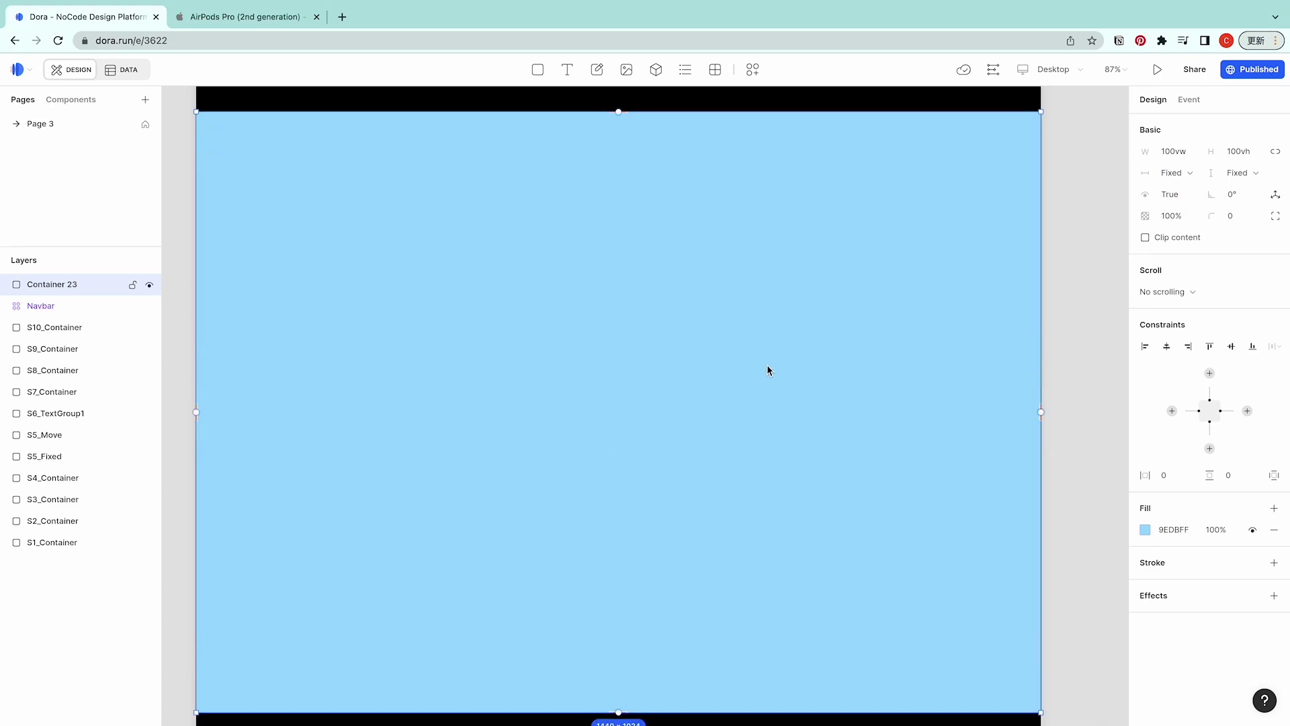
left_click(1210, 374)
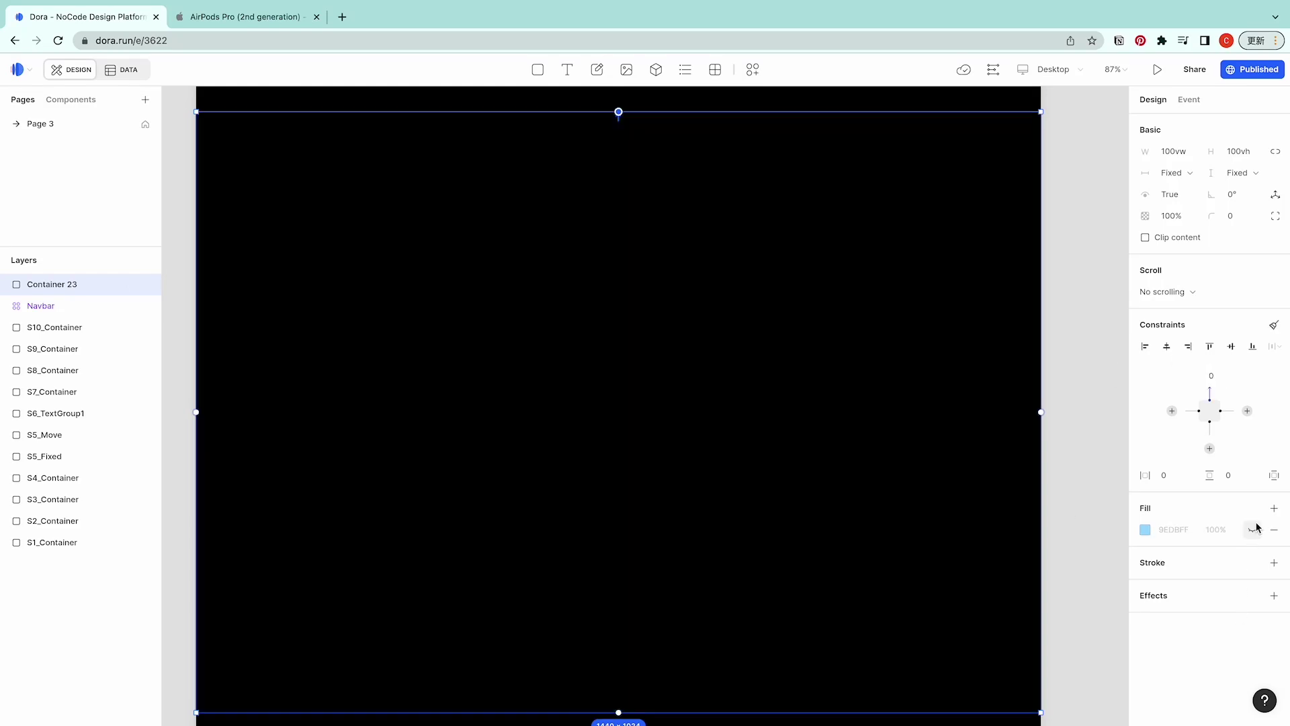
left_click(1253, 529)
key("super+v")
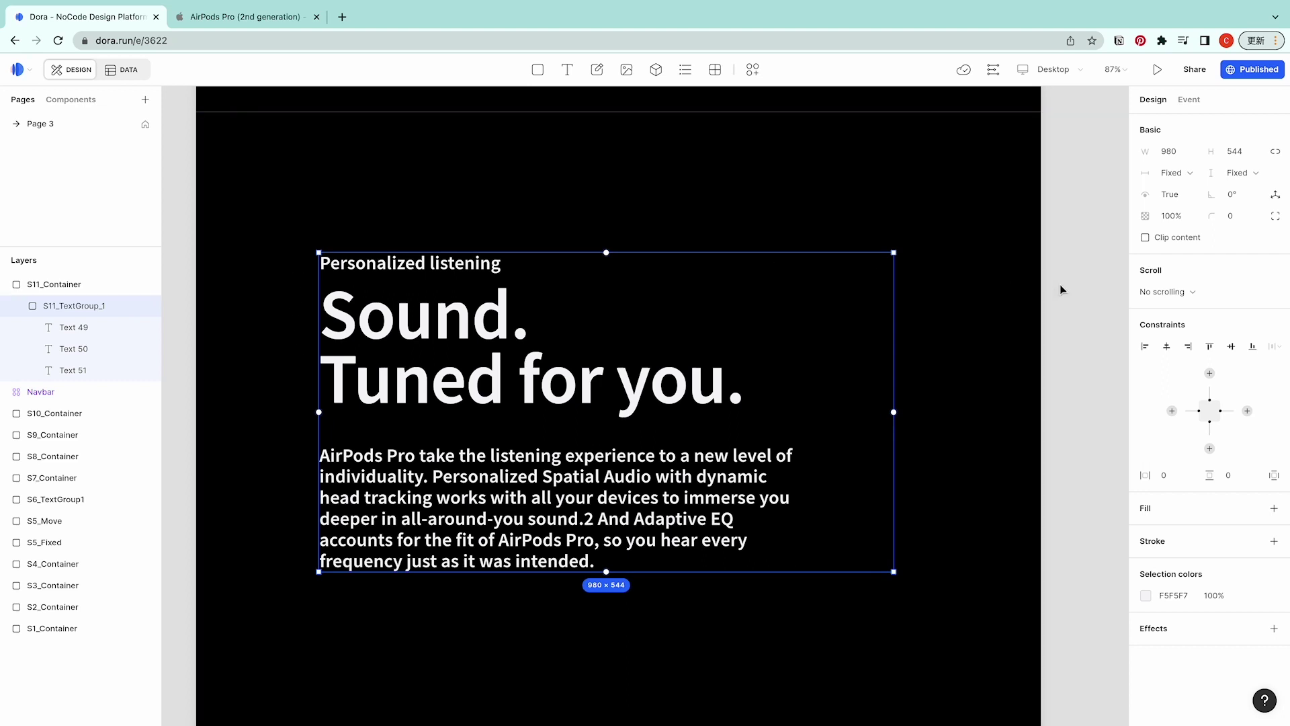
Centre the text group horizontally and vertically, then check each of its three text layers
left_click(1168, 348)
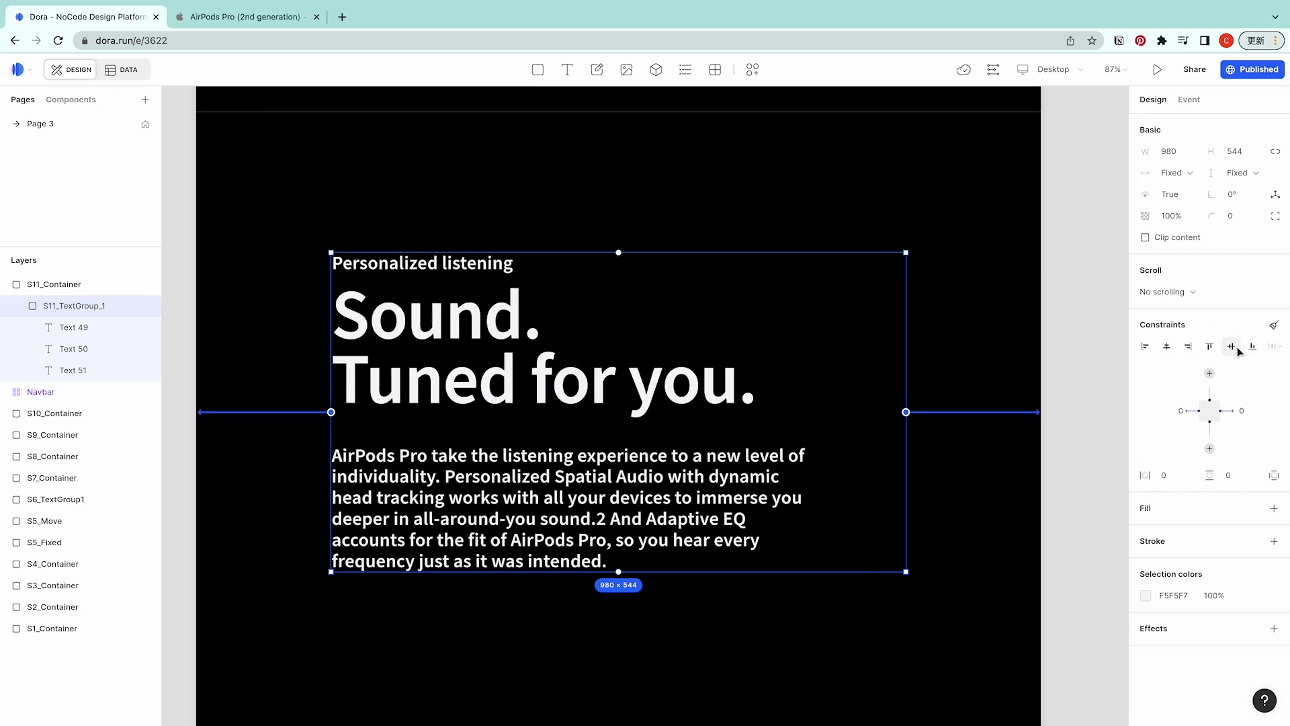
left_click(1232, 347)
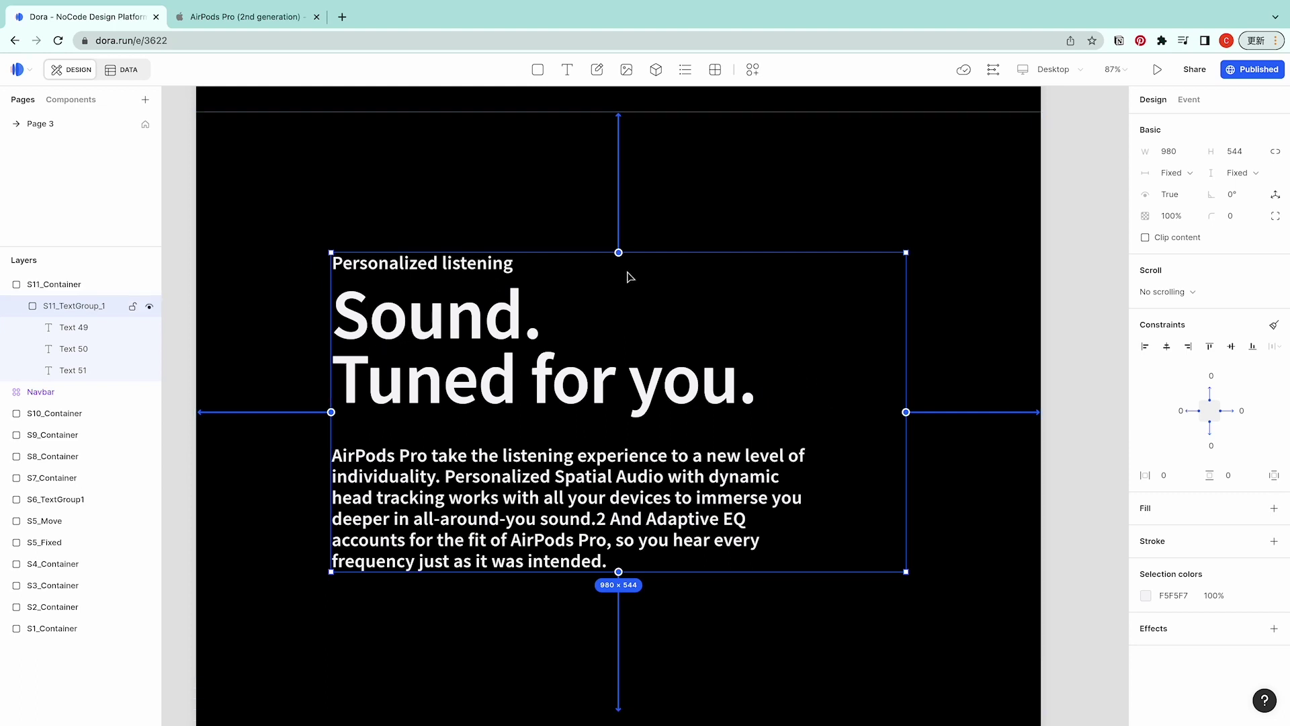
left_click(416, 264)
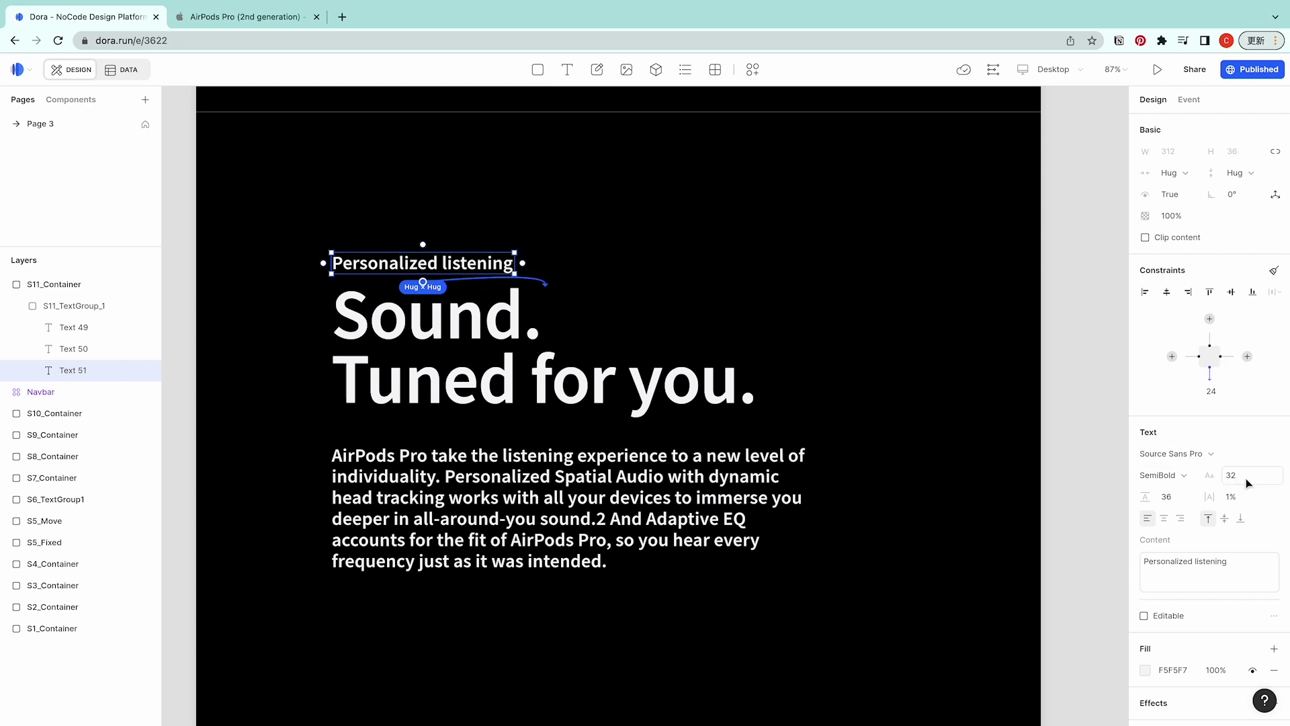
left_click(543, 344)
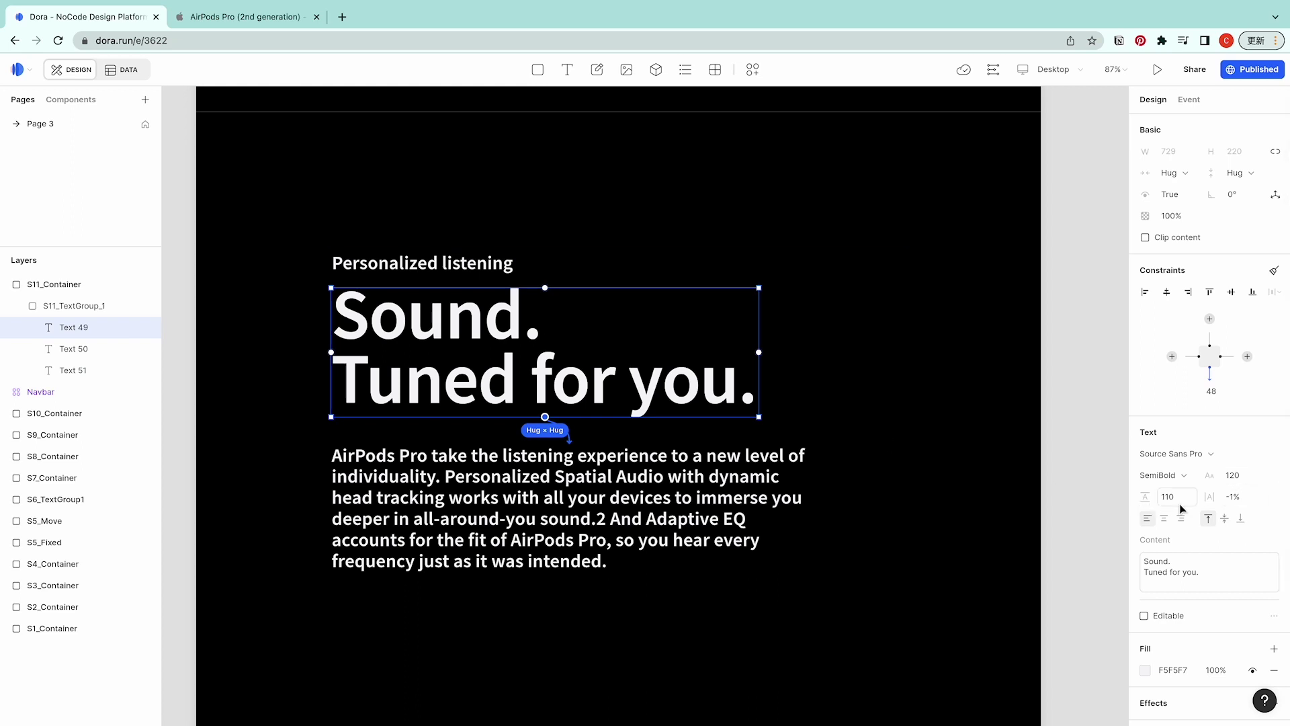
left_click(762, 532)
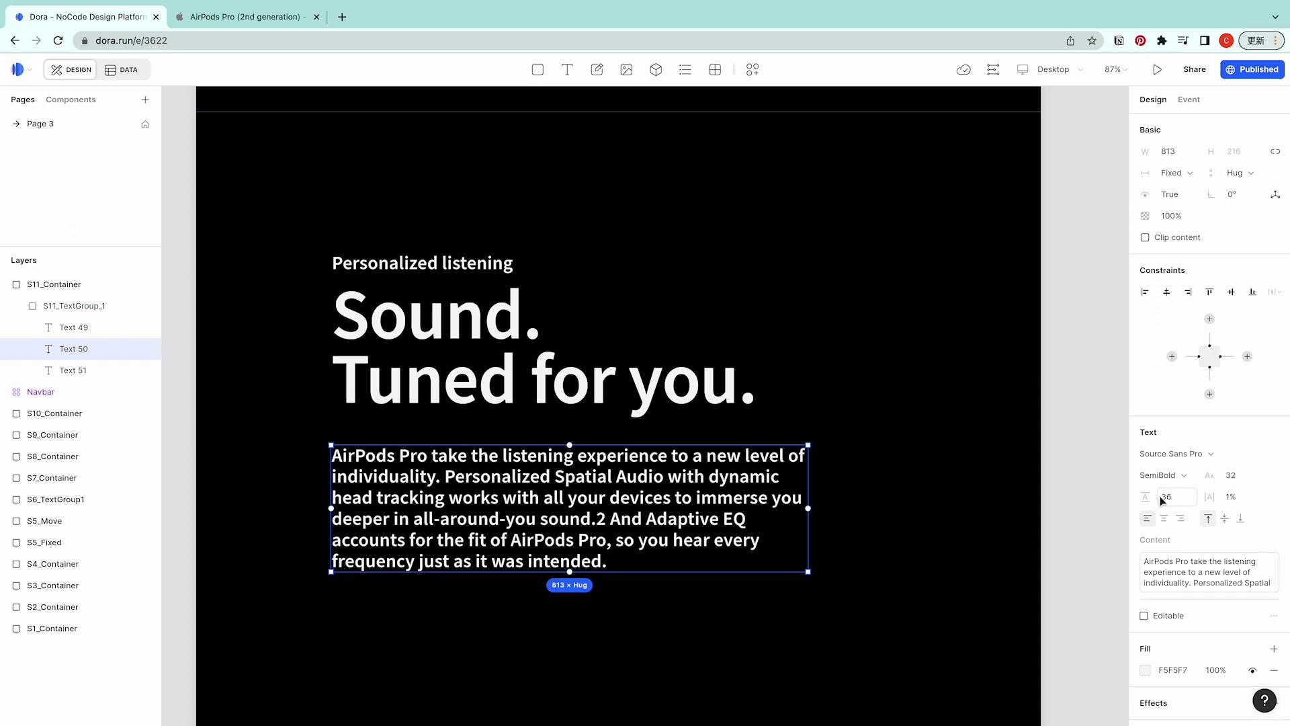
Draw a rectangle below the text group and size it 100vw by 100vh
left_click(876, 366)
scroll(876, 365, "down", 5)
key("r")
left_click_drag(576, 327, 799, 496)
left_click(1179, 156)
type("1")
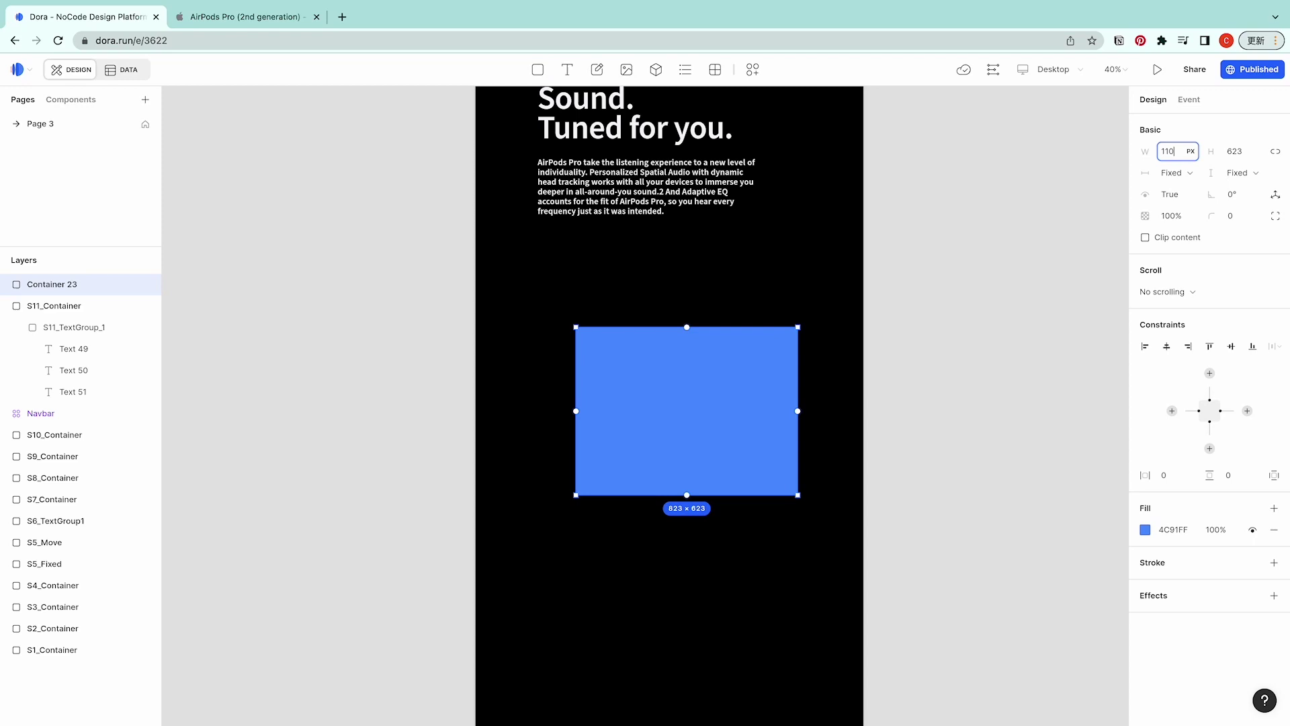
type("00vw")
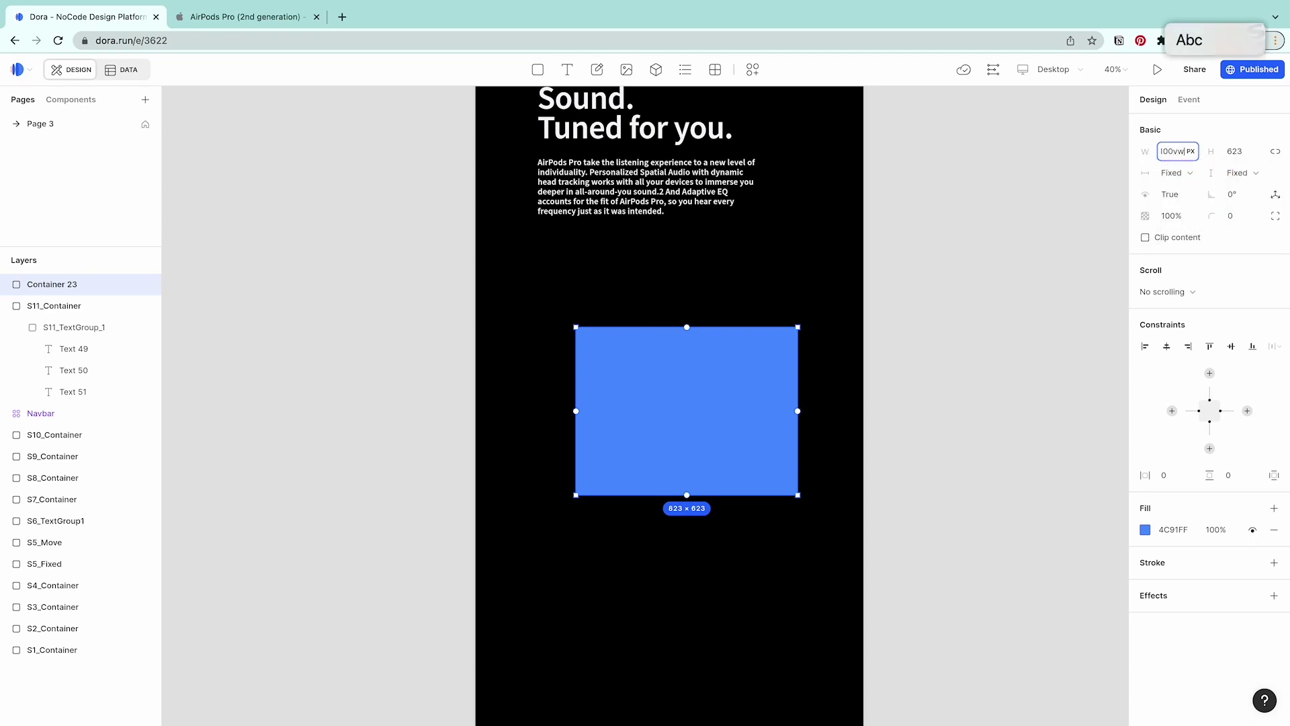
key("Return")
left_click(1246, 149)
type("1")
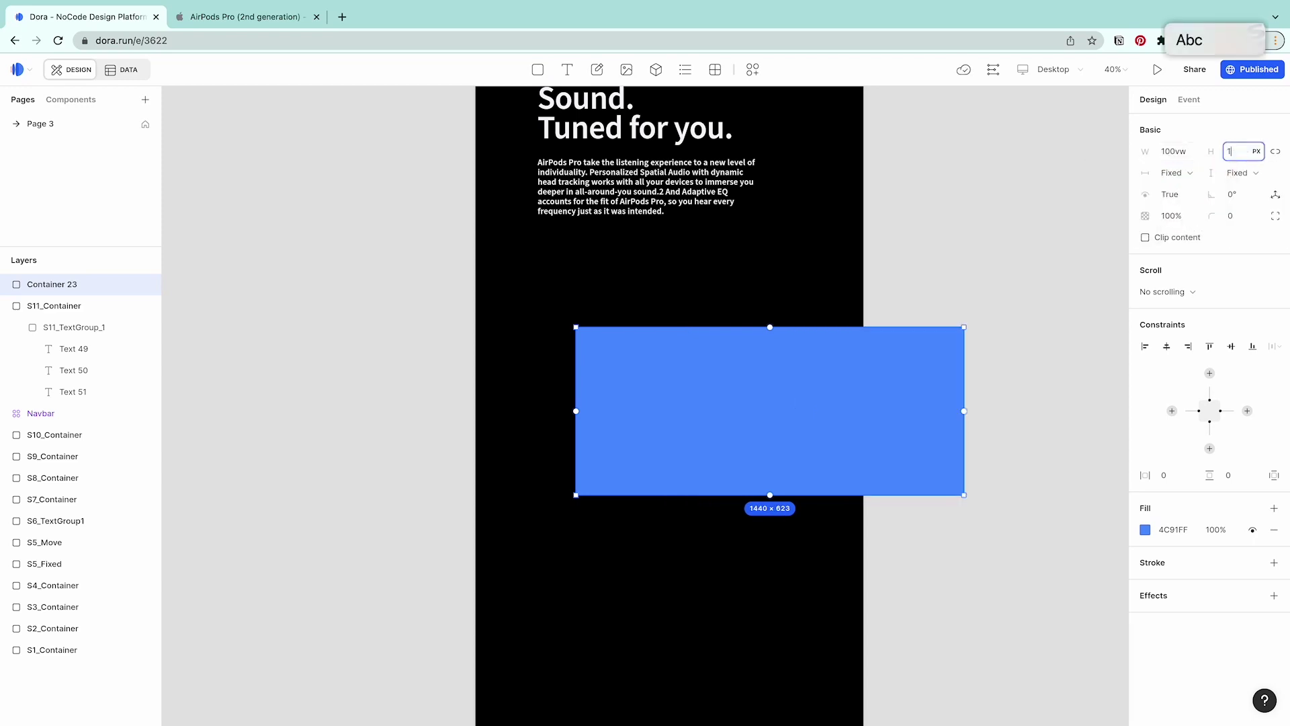
type("00vh")
key("Return")
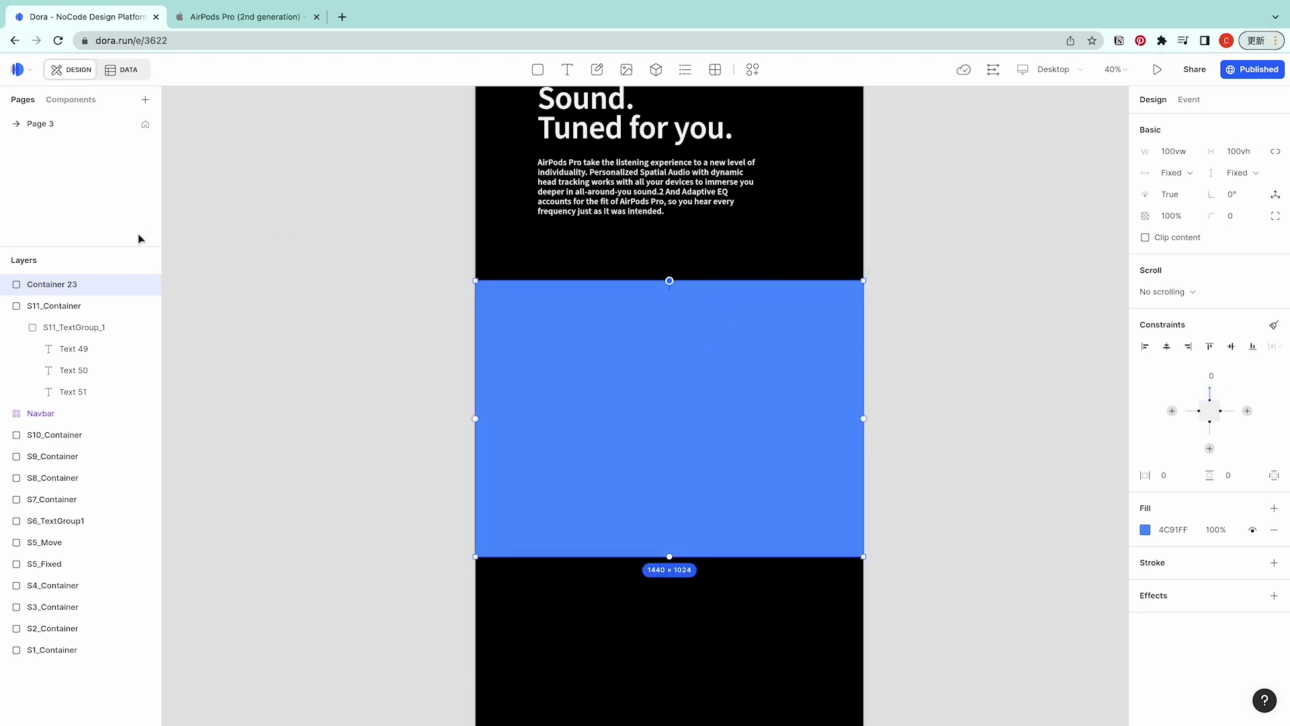
Rename the new container layer to S12_Container
double_click(71, 284)
type("S12_Container")
key("Return")
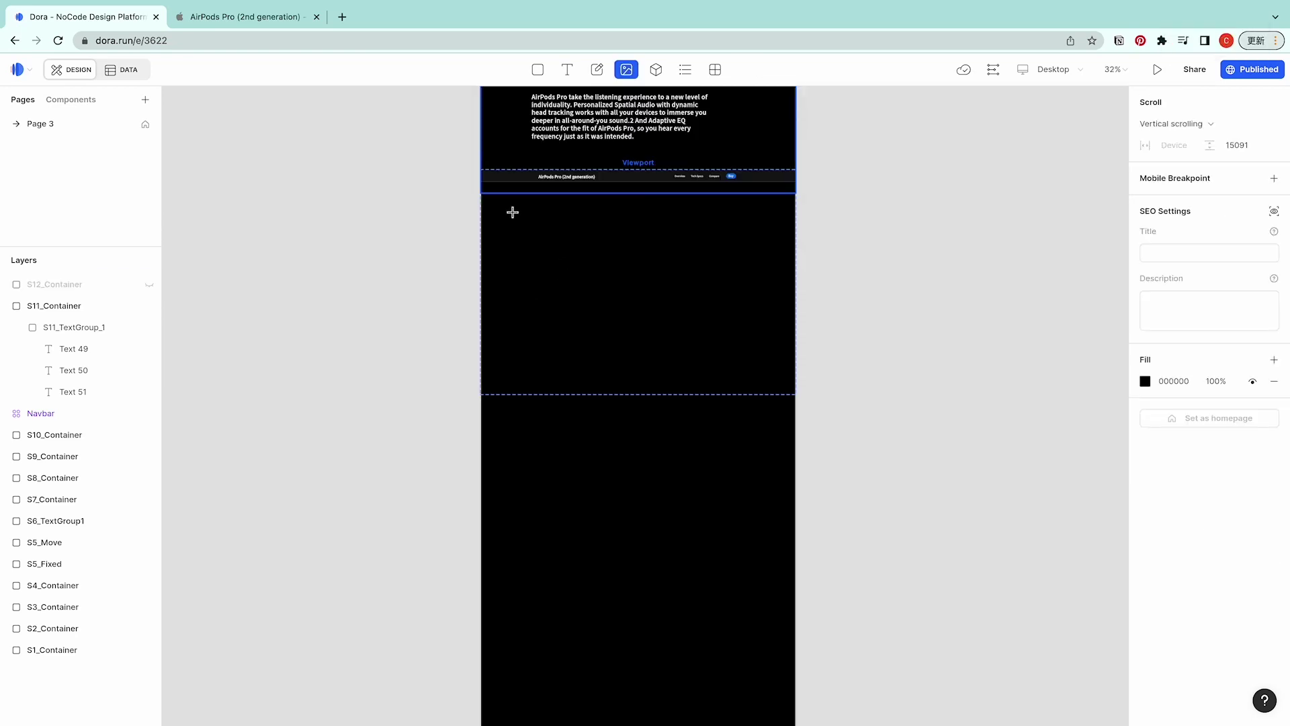
Add a 100vw by 100vh Dancer Sequence image in the section, centred in the viewport
left_click_drag(512, 212, 777, 416)
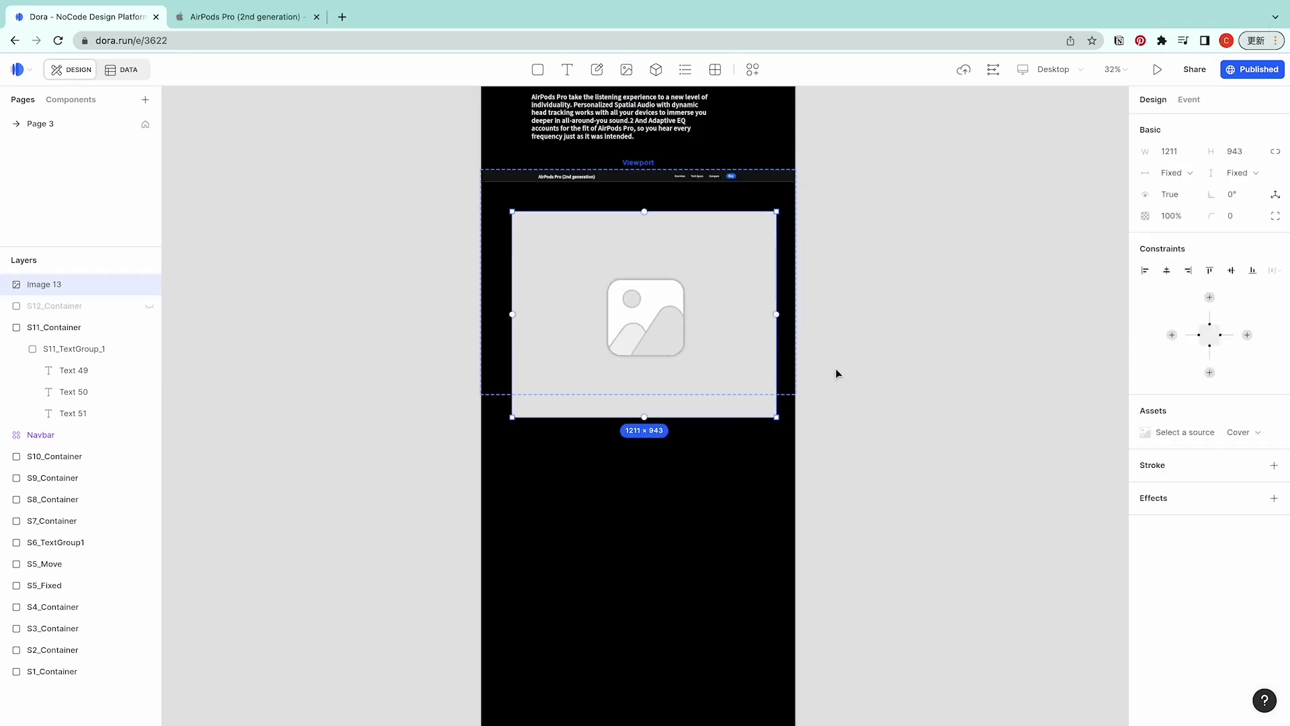
left_click(1193, 150)
type("100vw")
left_click(1243, 152)
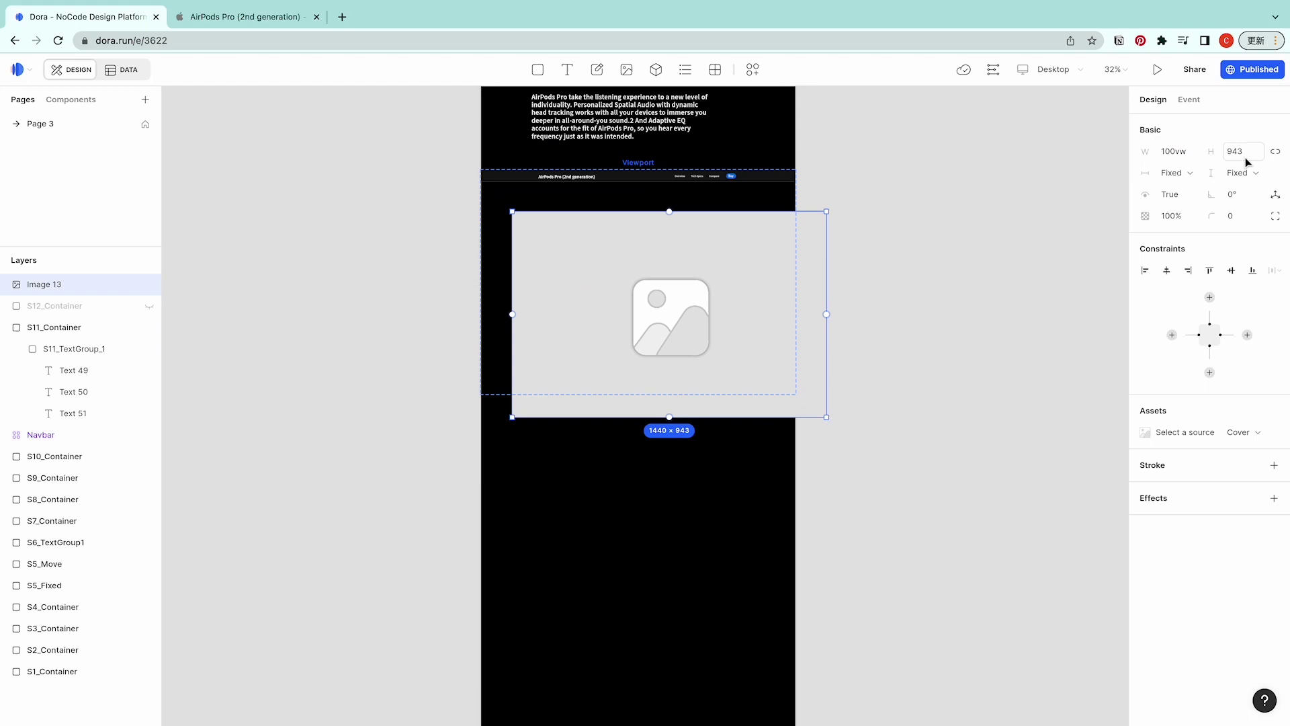
type("100vh")
key("Return")
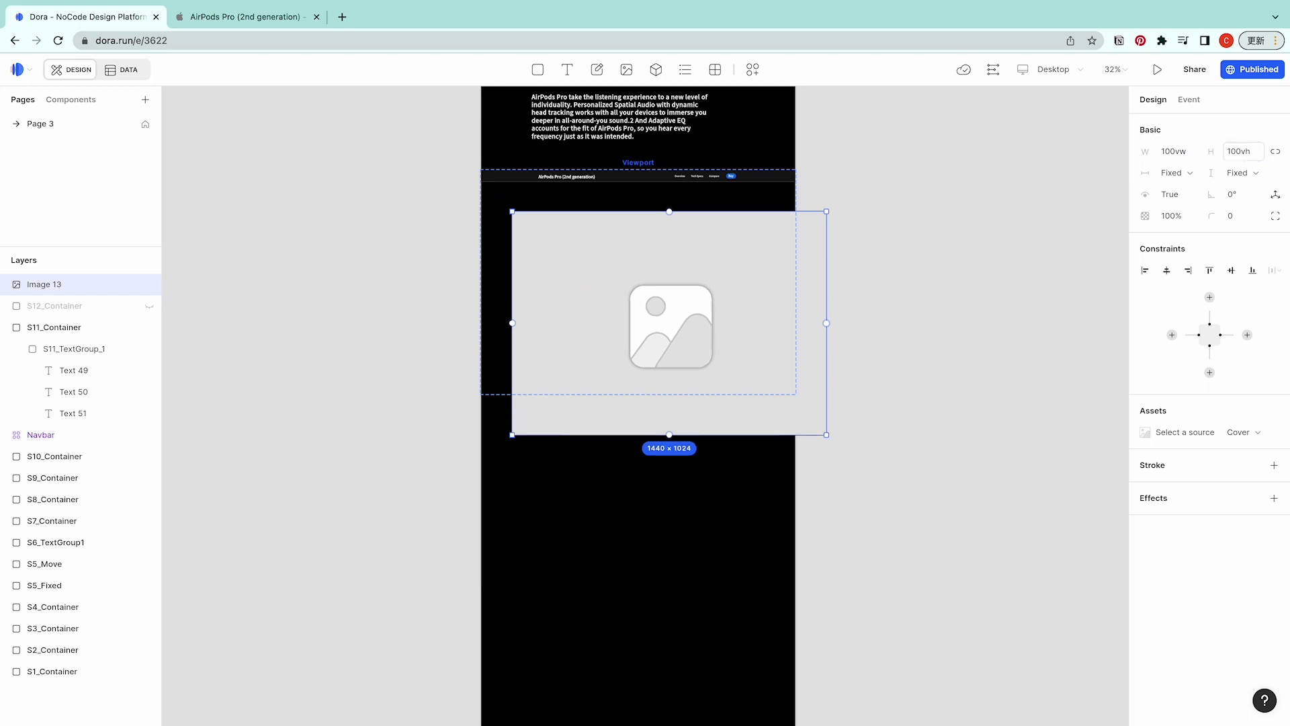
left_click(1153, 436)
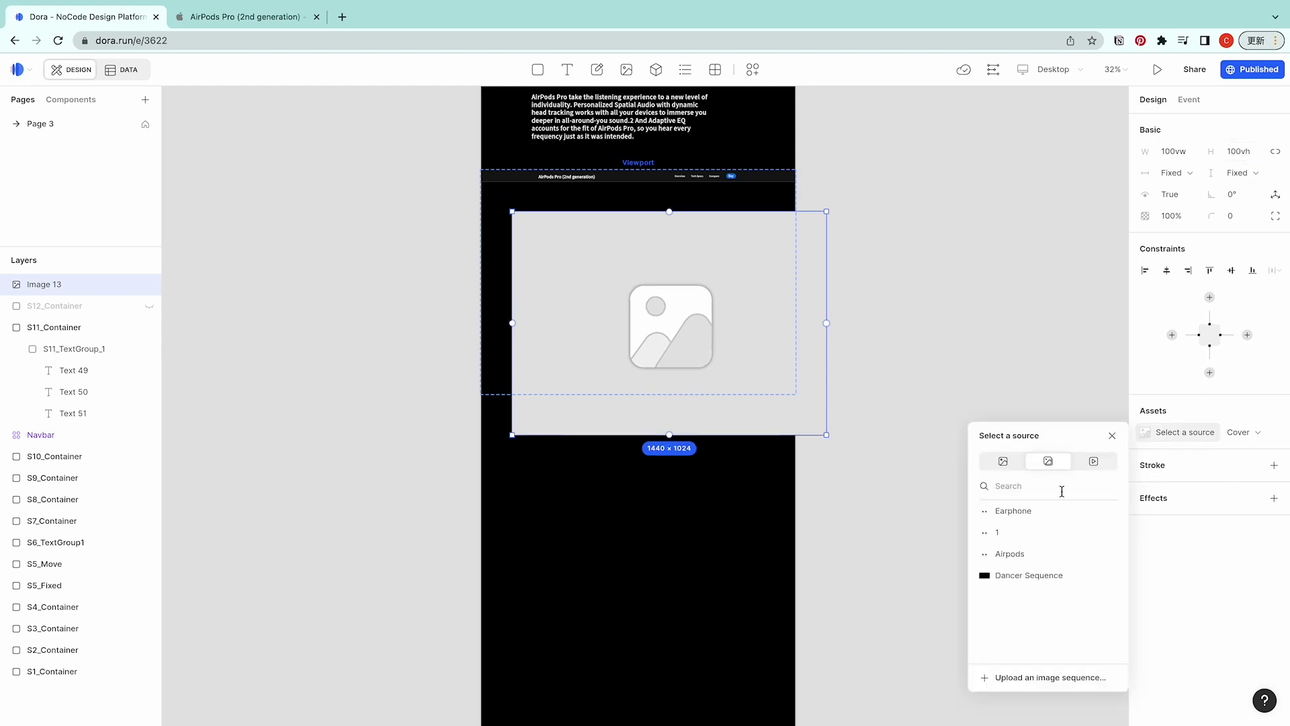
left_click(1014, 575)
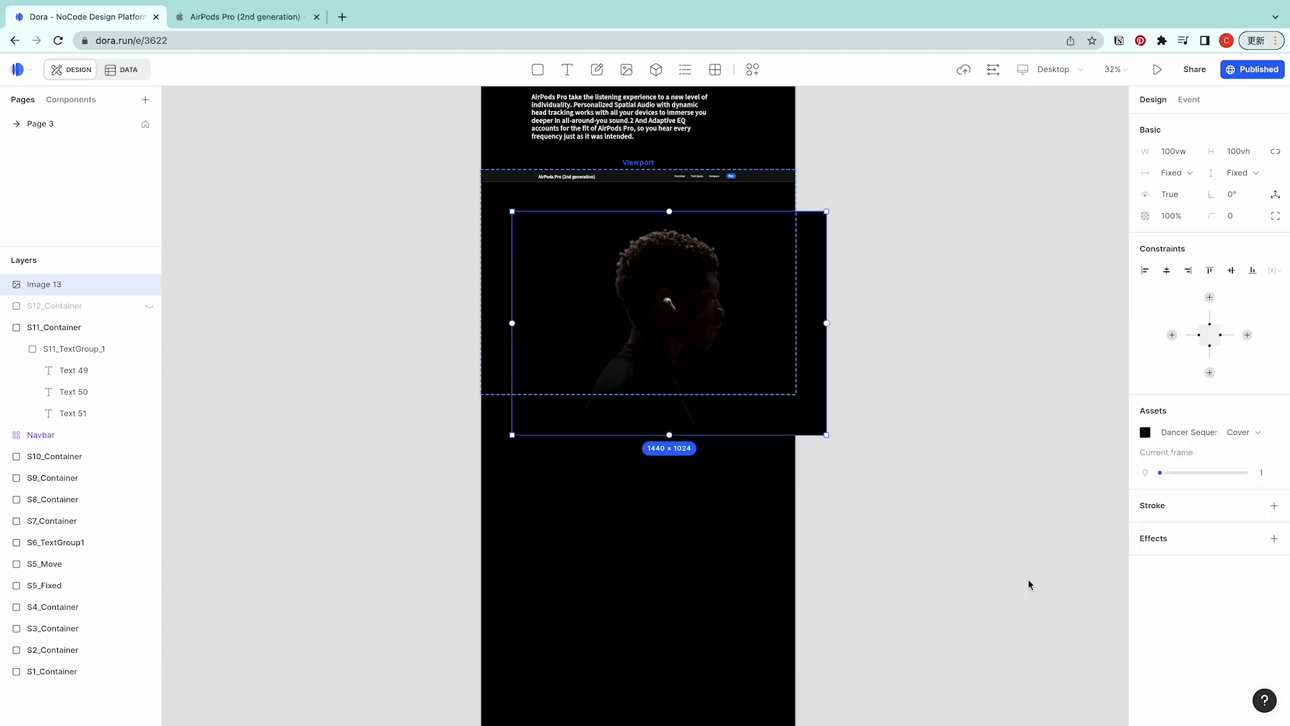
left_click_drag(673, 310, 644, 274)
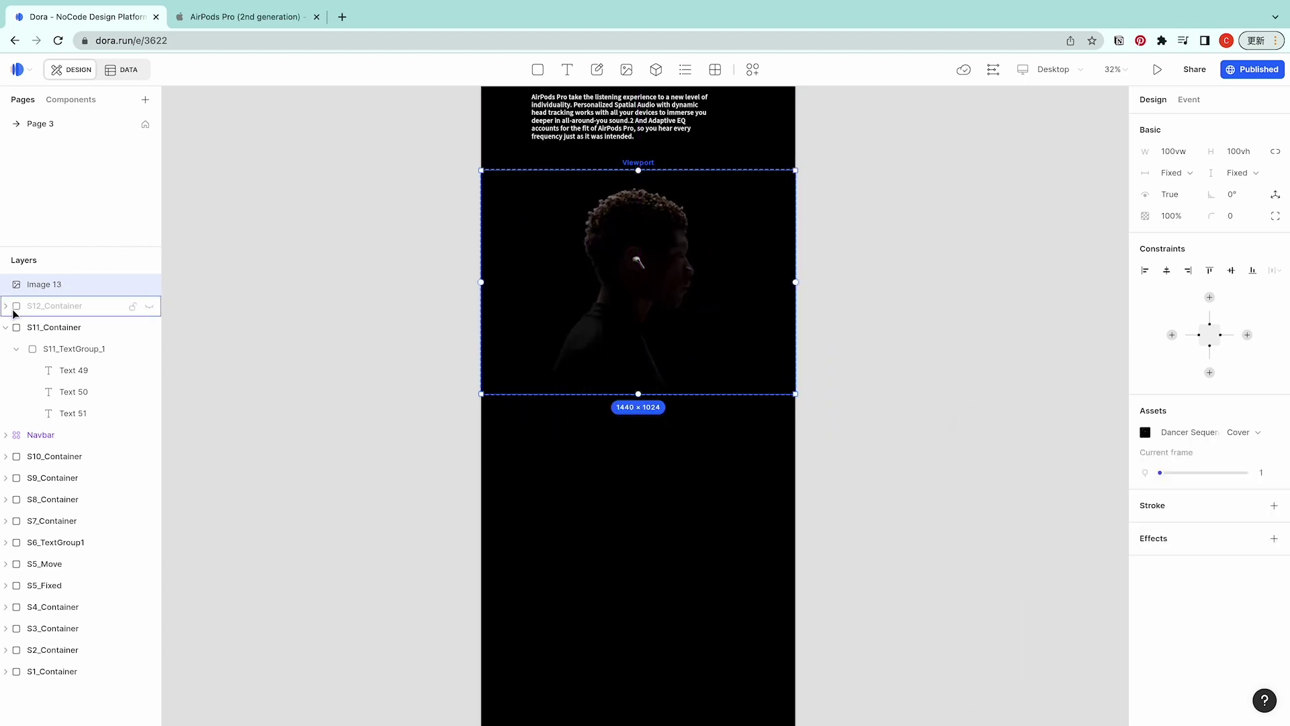
Scroll further down the Apple AirPods Pro reference page
key("ctrl+Tab")
scroll(812, 340, "down", 5)
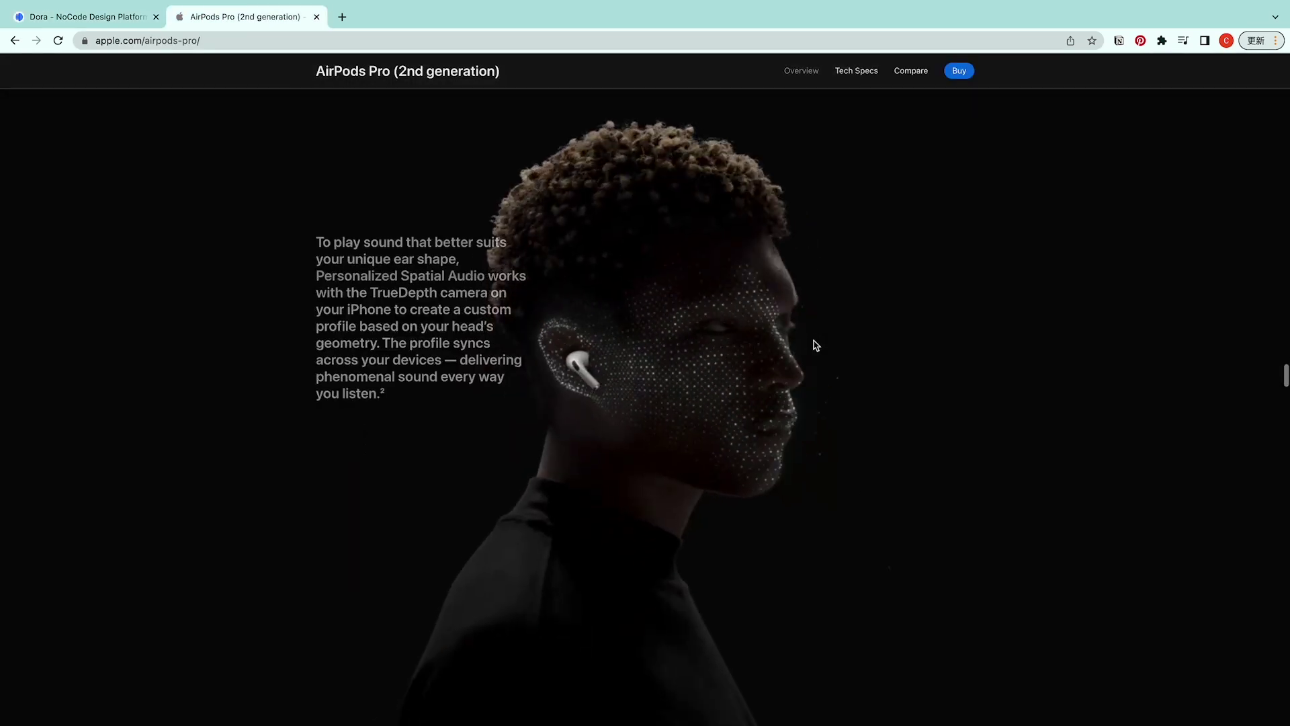
scroll(475, 286, "down", 4)
scroll(461, 280, "down", 4)
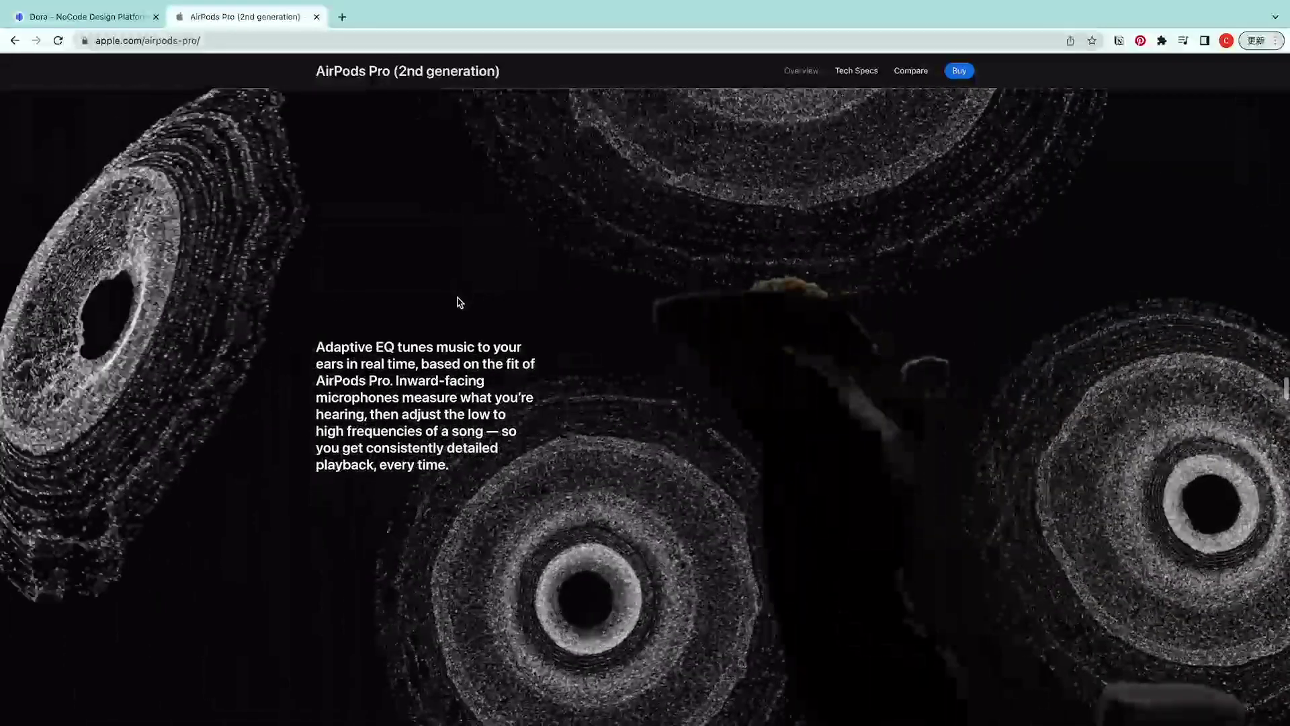
scroll(444, 363, "down", 3)
Constrain the S10_ScrollText_1 block to the section's left and right edges
key("ctrl+shift+Tab")
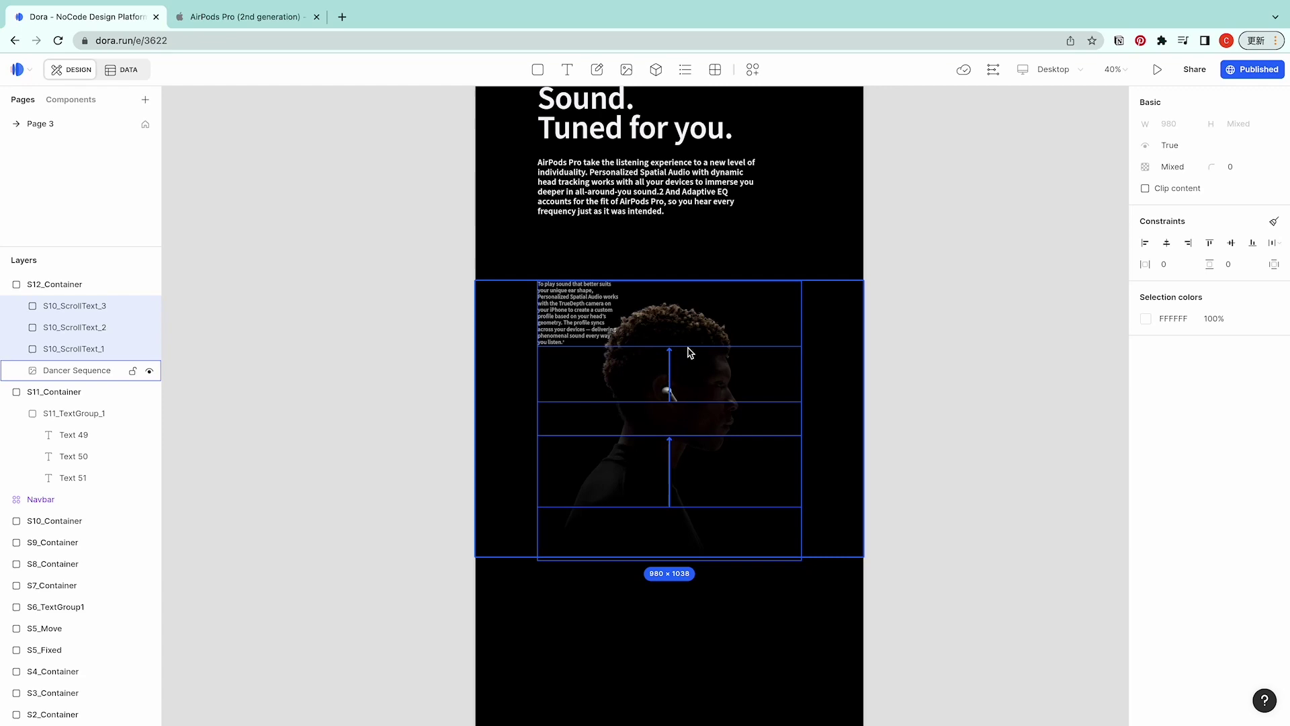
left_click(849, 359)
left_click(595, 314)
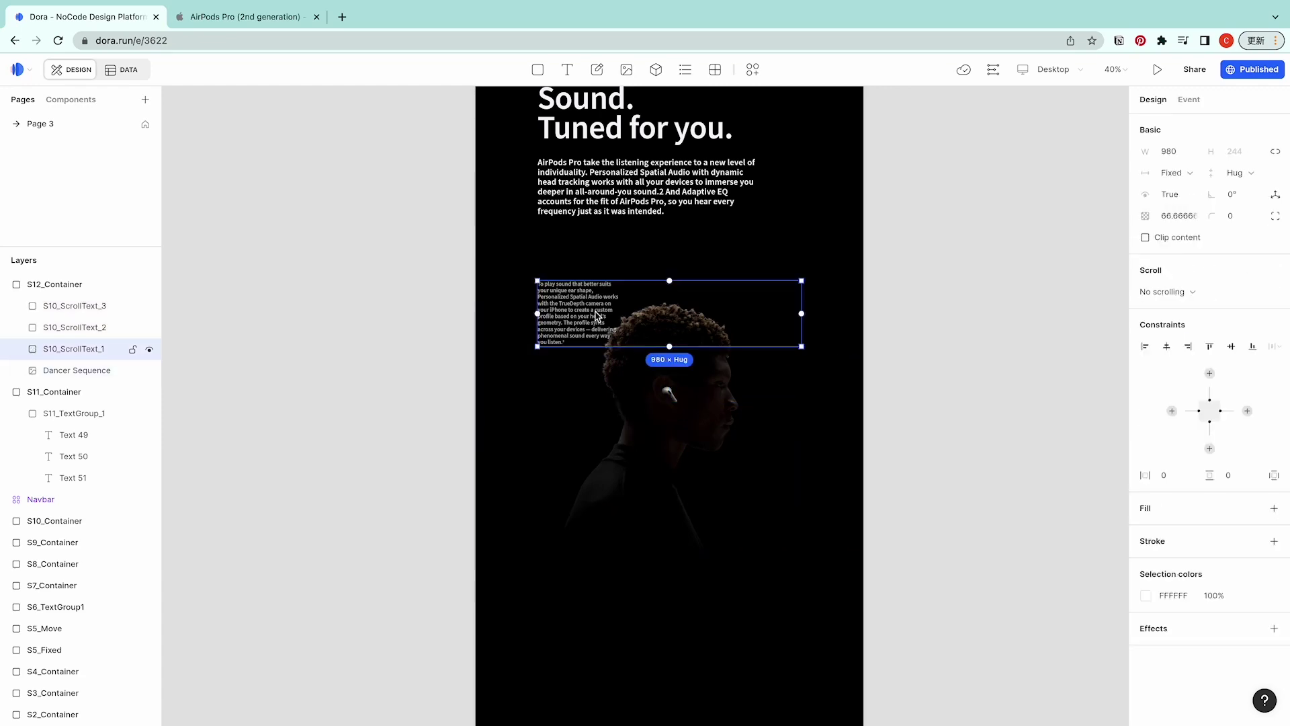
scroll(595, 314, "up", 5)
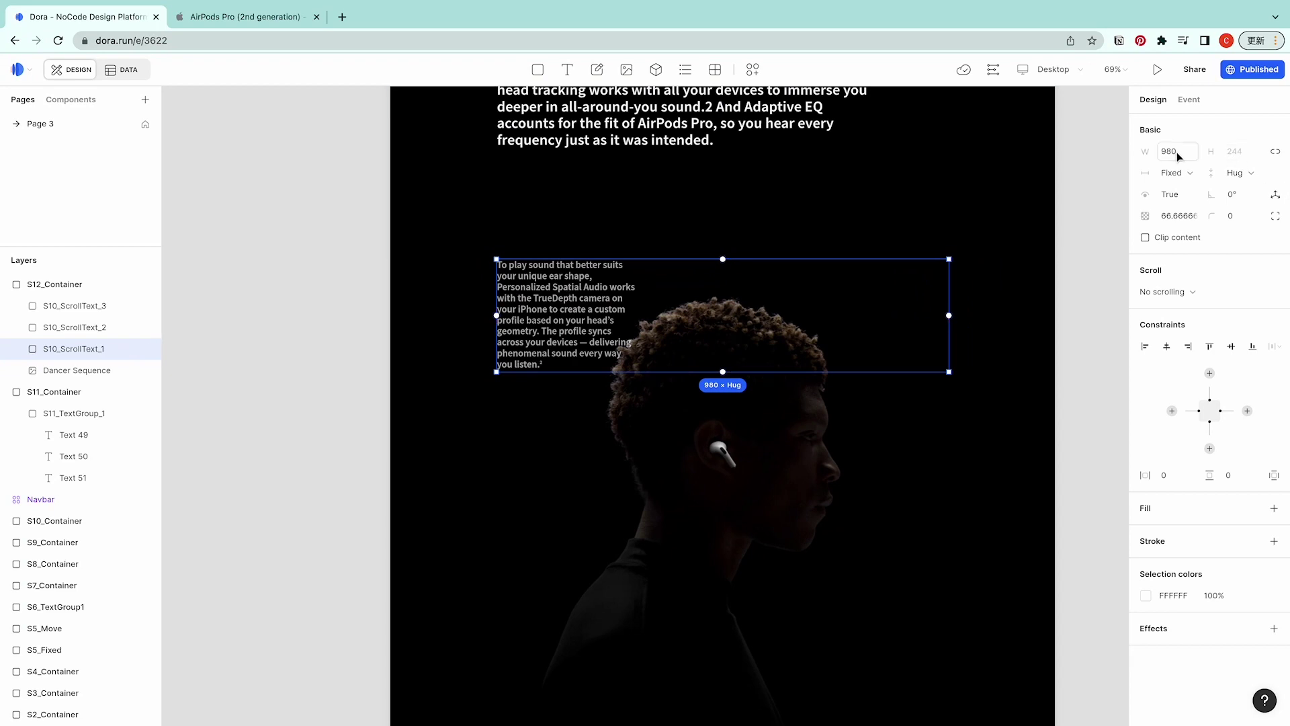
double_click(603, 336)
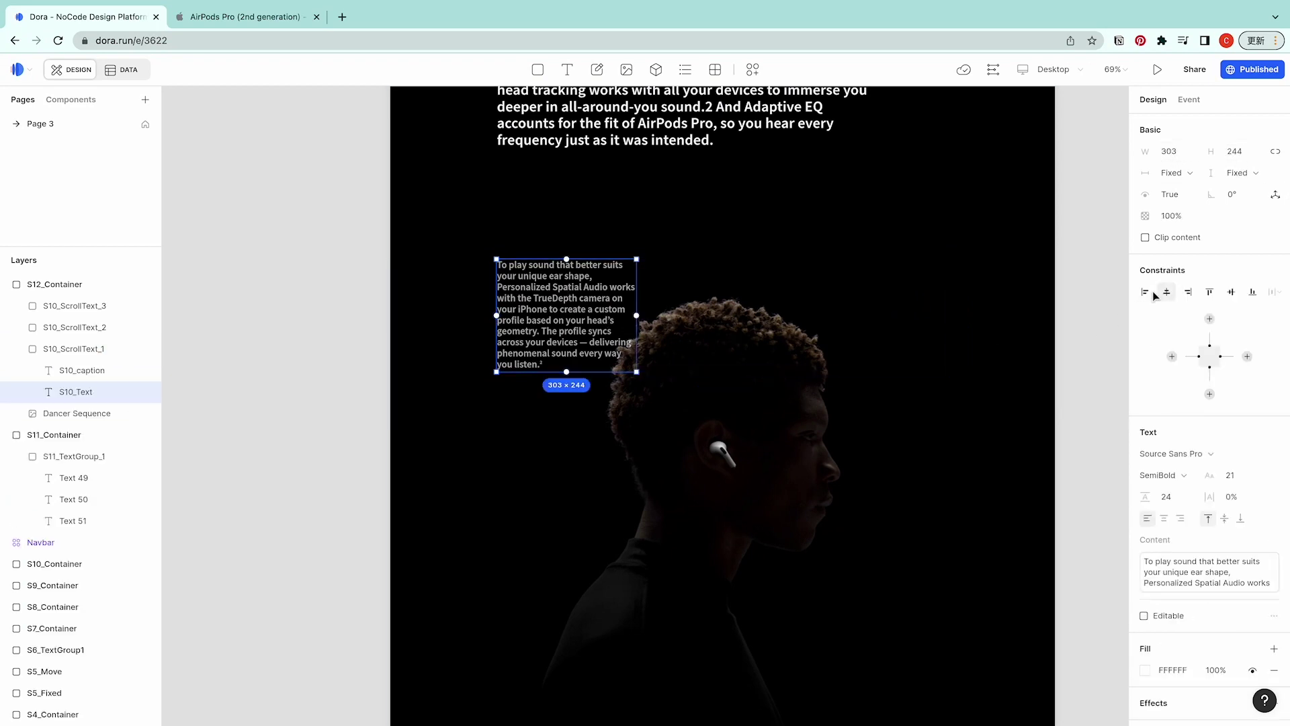
left_click(804, 300)
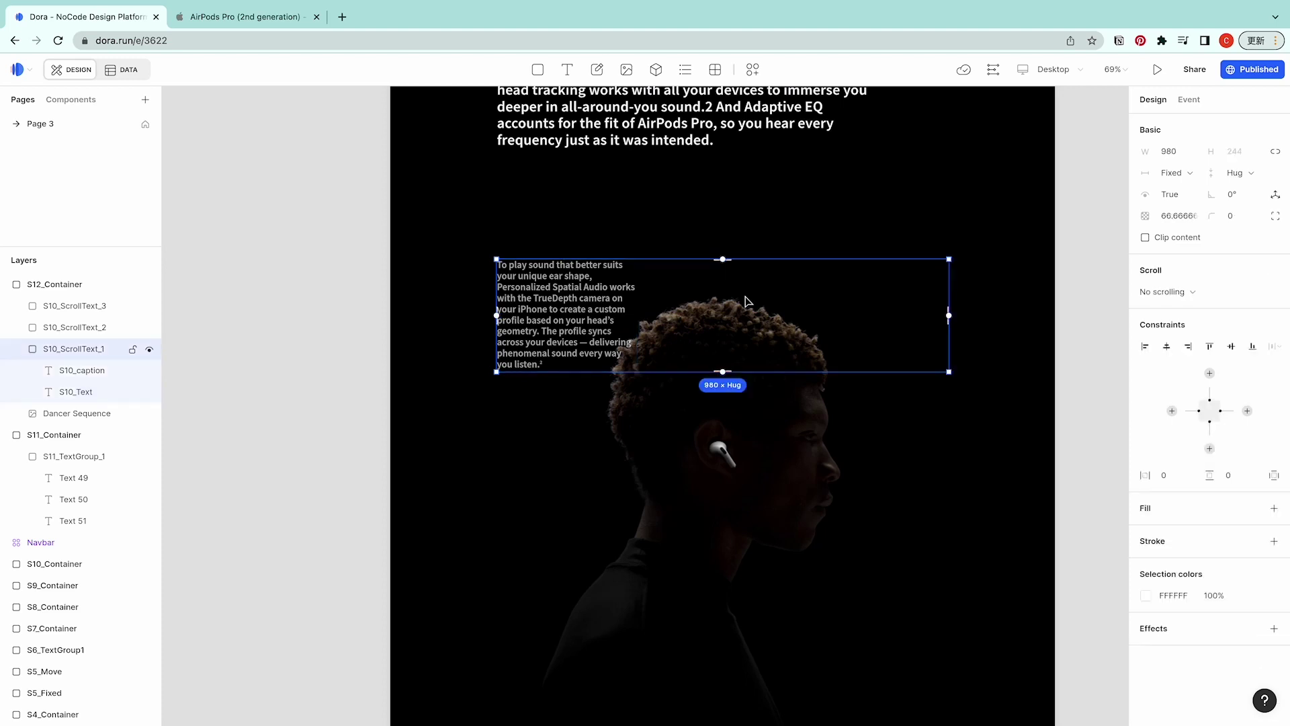
left_click(1168, 351)
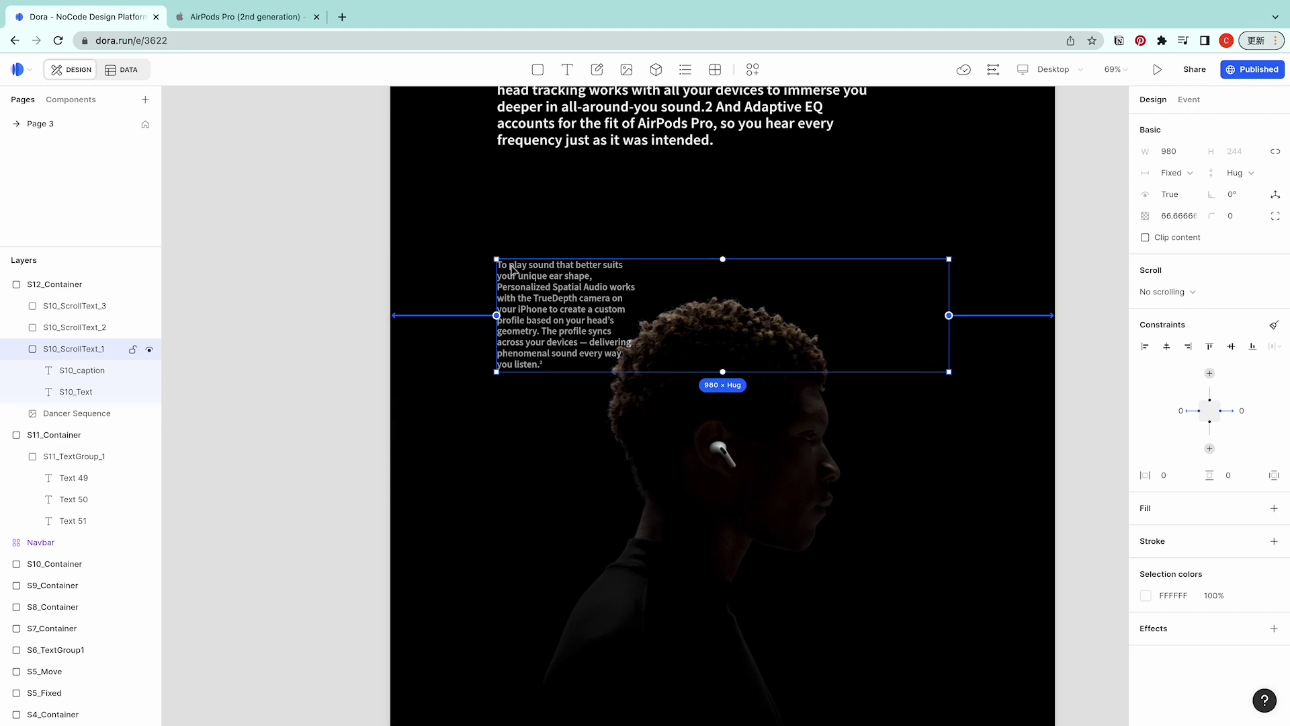
scroll(709, 369, "up", 2)
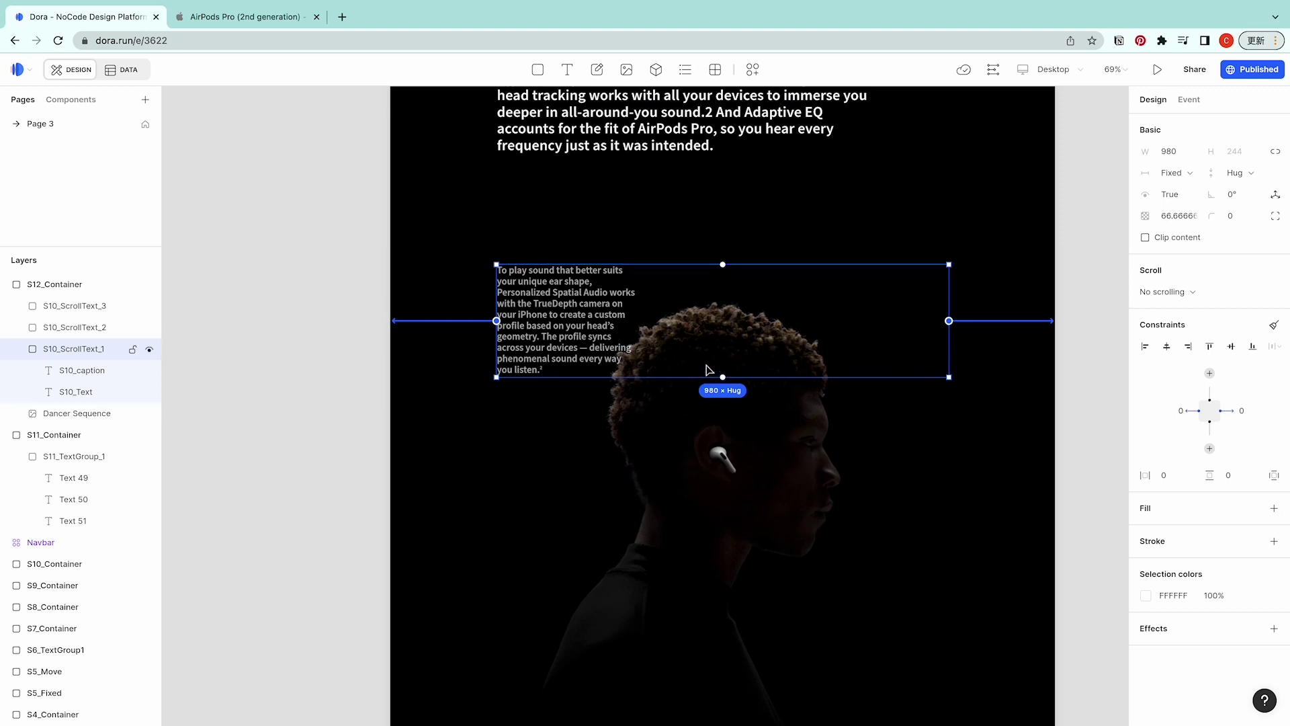
scroll(709, 369, "up", 2)
scroll(693, 198, "up", 3)
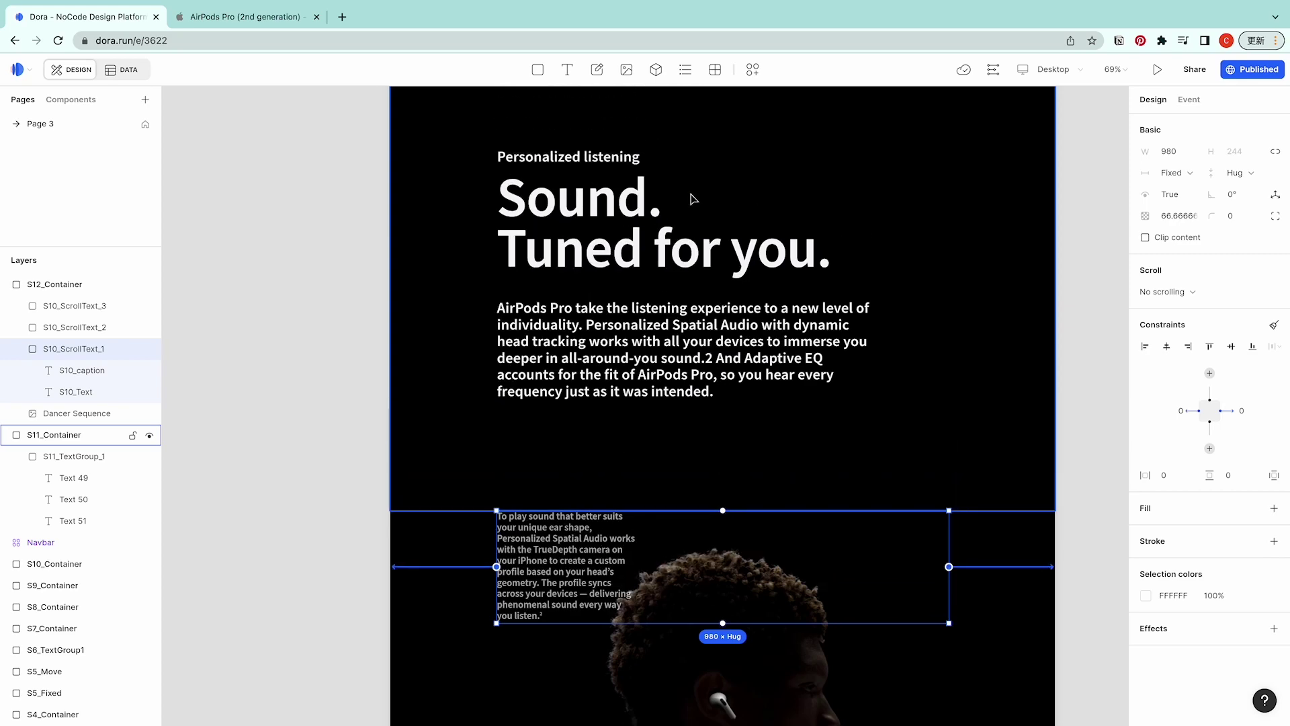
scroll(655, 339, "down", 7)
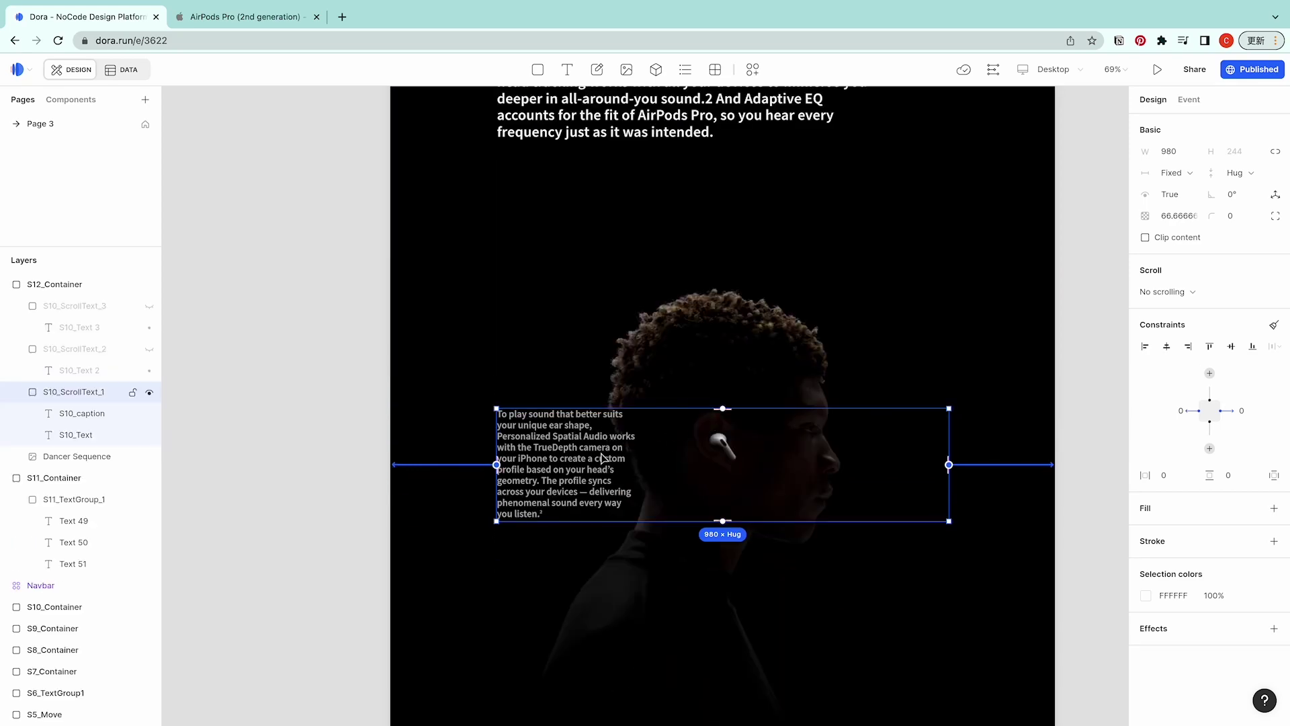
Anchor the first scroll-text block's top 60vh below the S12_Container top
left_click_drag(723, 410, 722, 252)
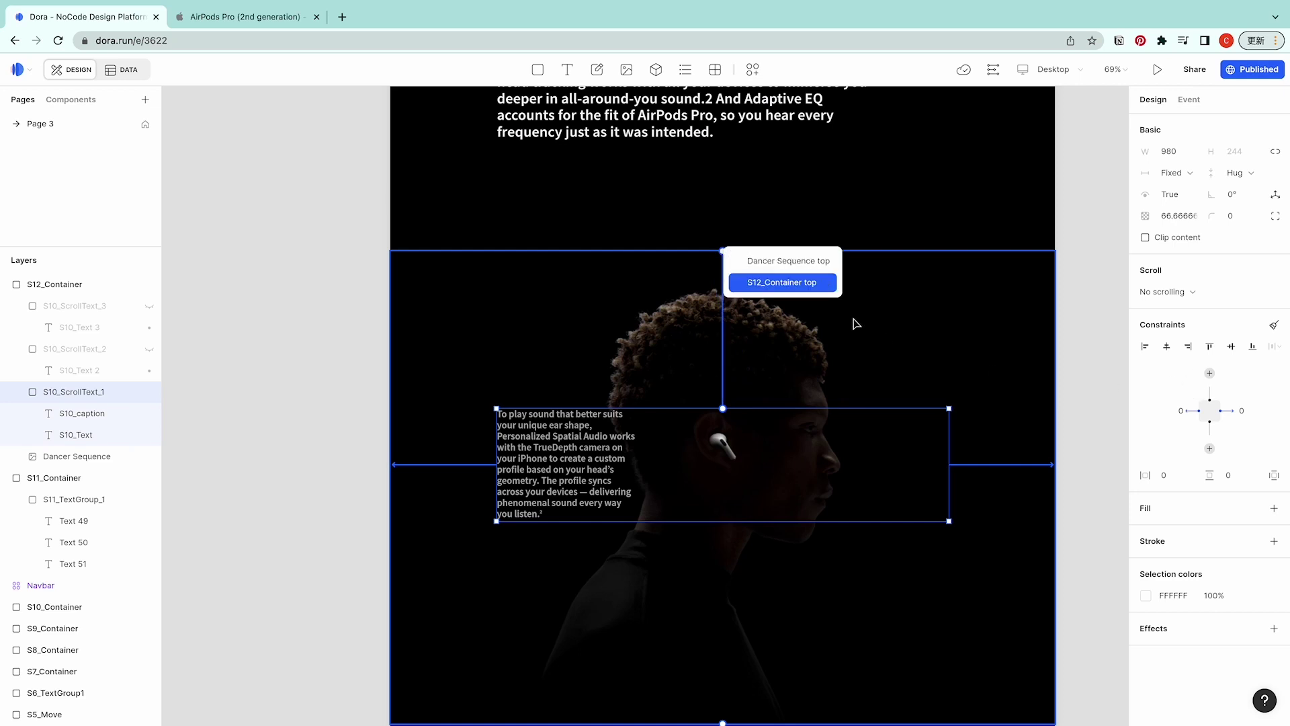
left_click(780, 283)
left_click(1206, 375)
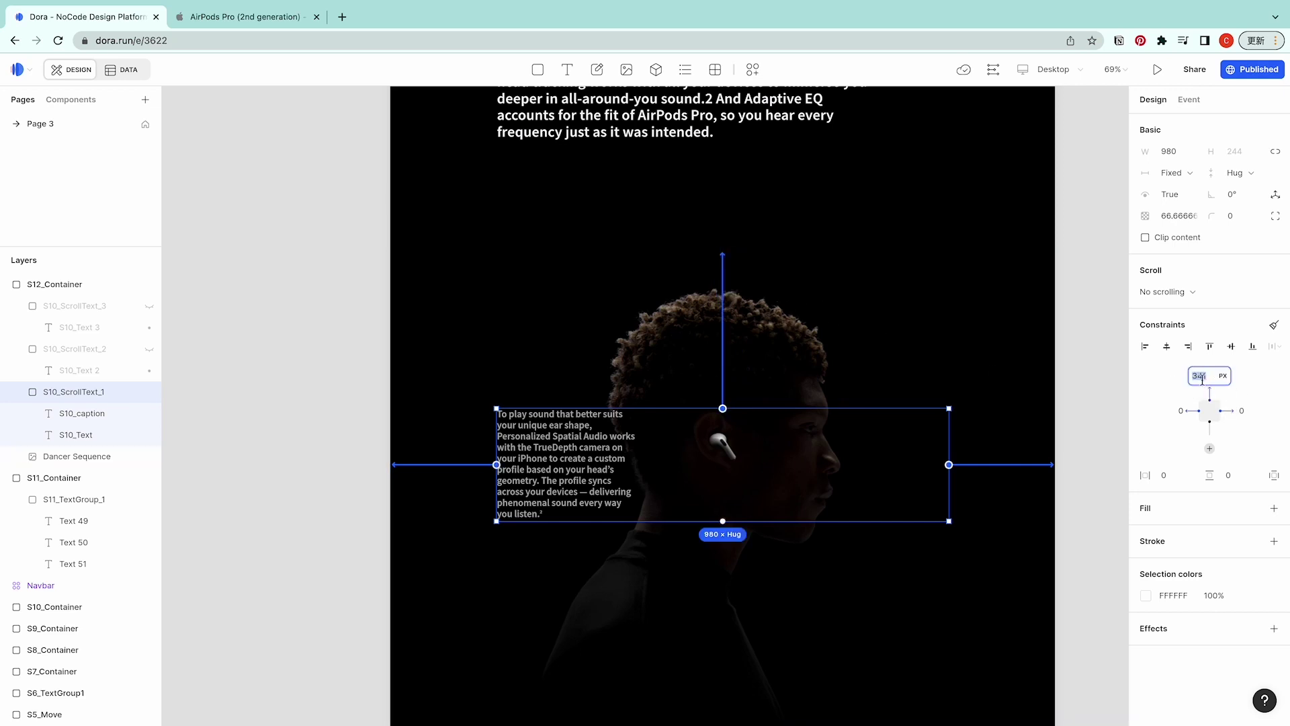
type("60vh")
key("Return")
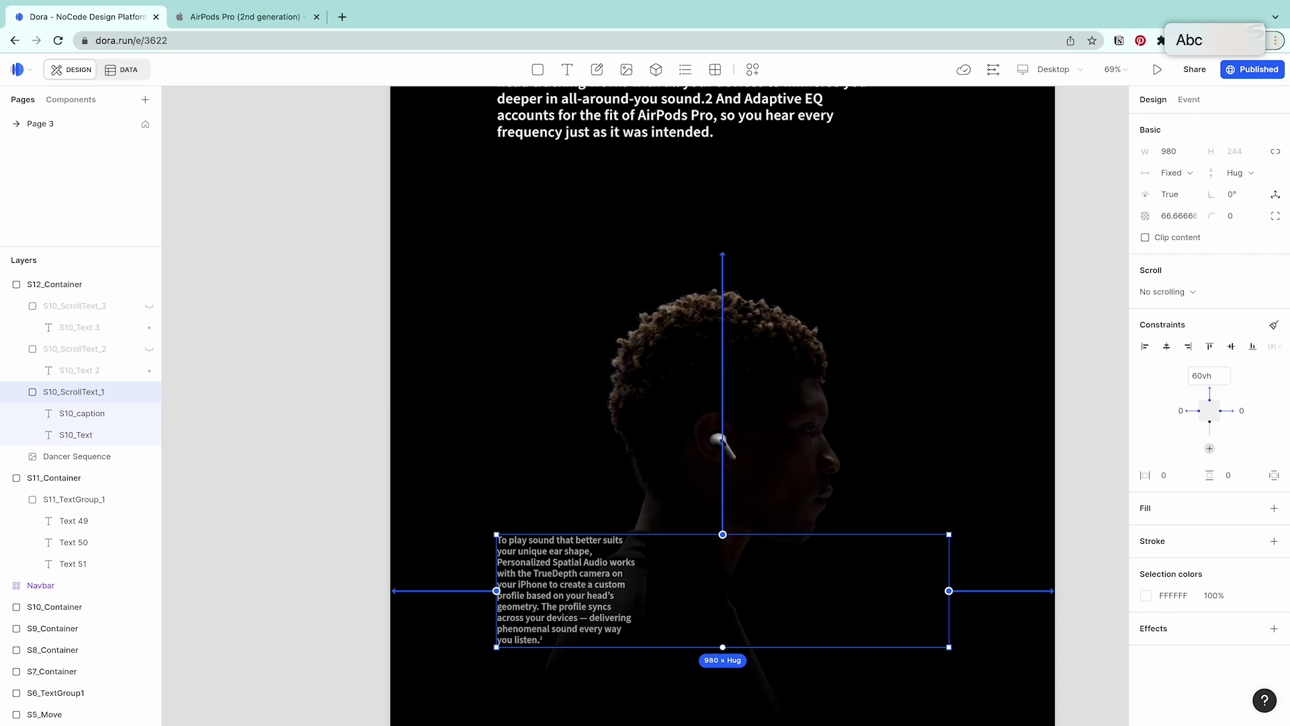
Link the Dynamic head tracking block's top to the first block with a 20vh gap
scroll(663, 538, "down", 3)
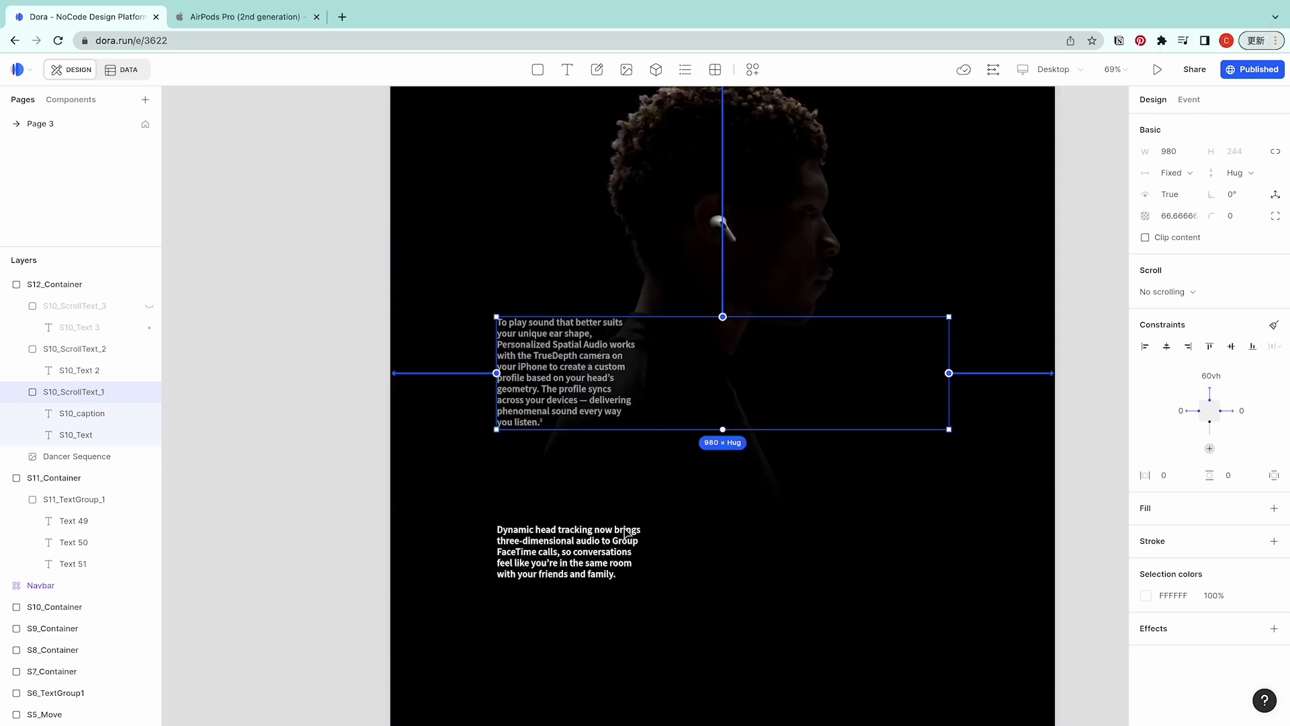
left_click(613, 555)
left_click_drag(722, 524, 727, 431)
left_click(1202, 375)
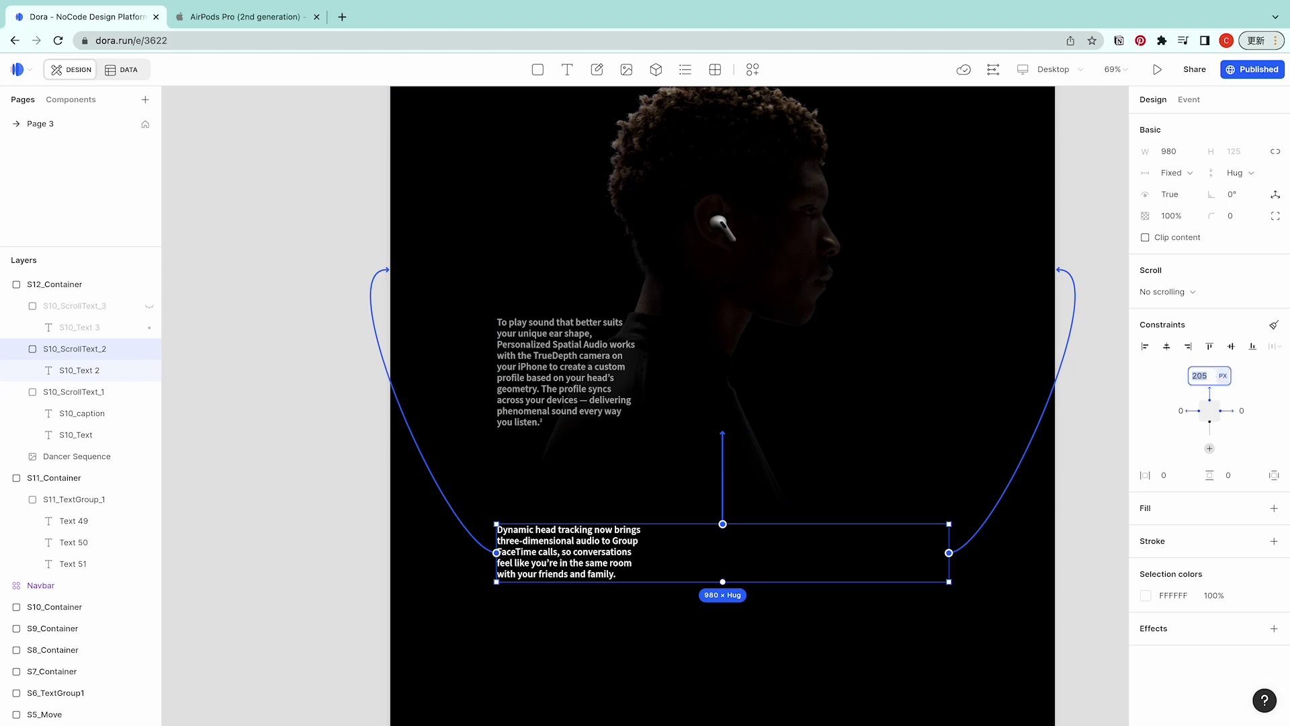
key("Return")
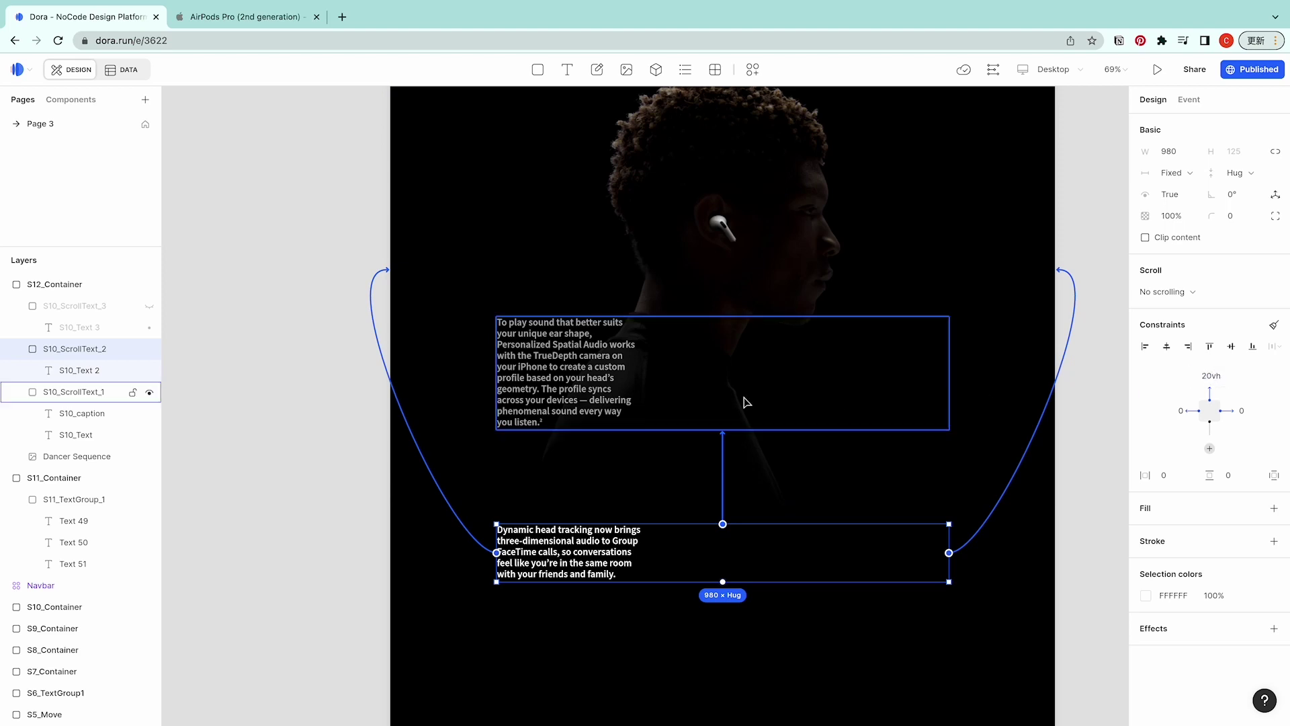
Link the Adaptive EQ block's top to the Dynamic head tracking block with a 26vh gap
left_click(675, 412)
left_click(694, 543)
left_click(80, 305)
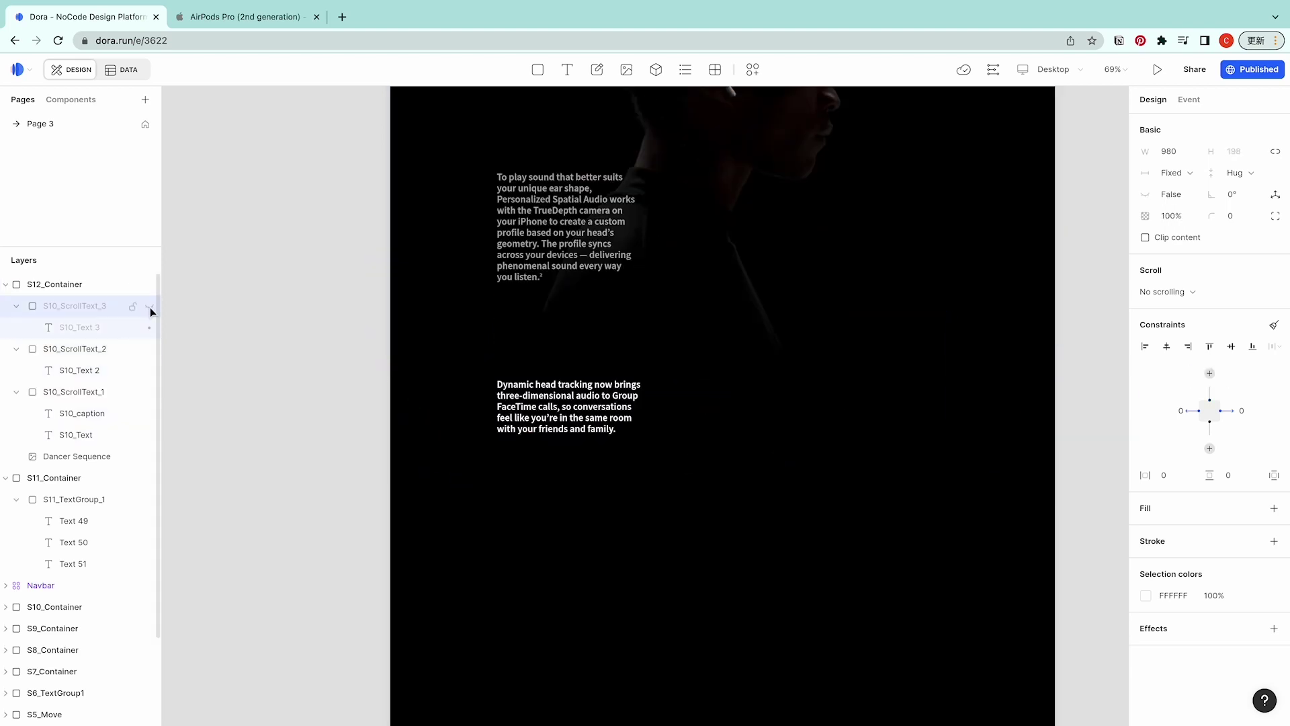
left_click_drag(723, 559, 724, 438)
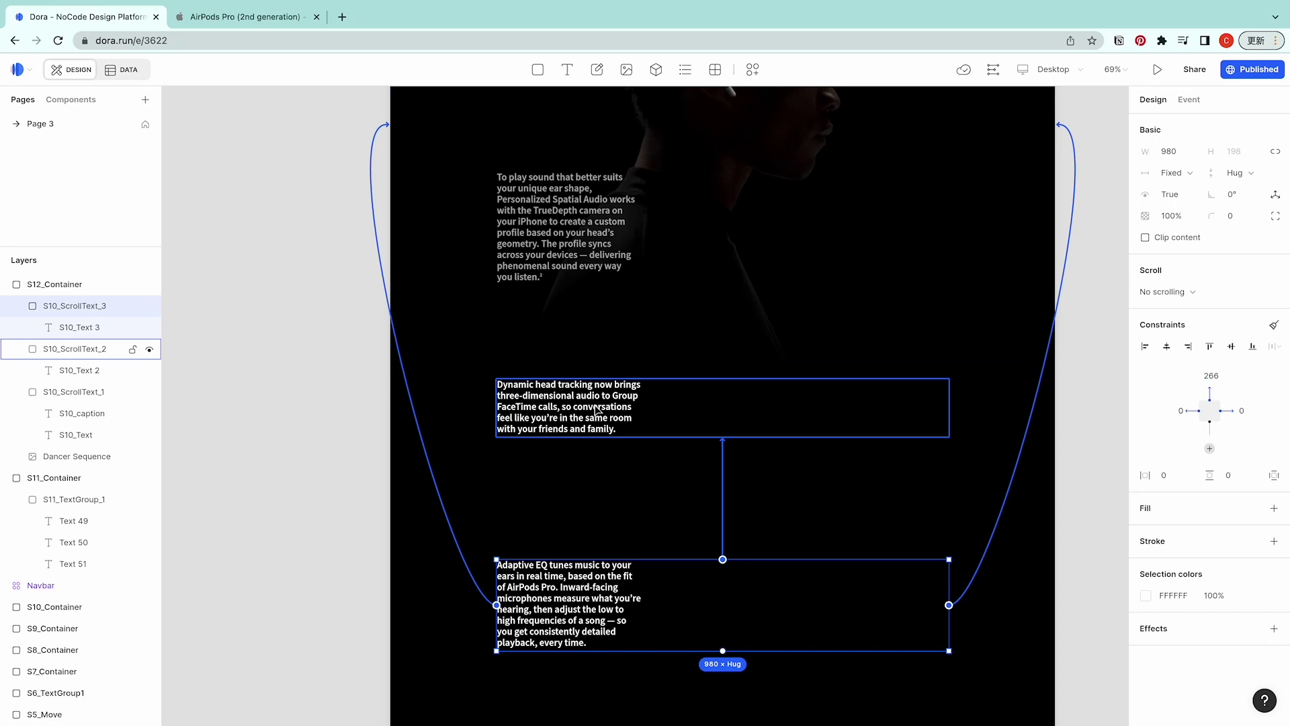
left_click(1218, 378)
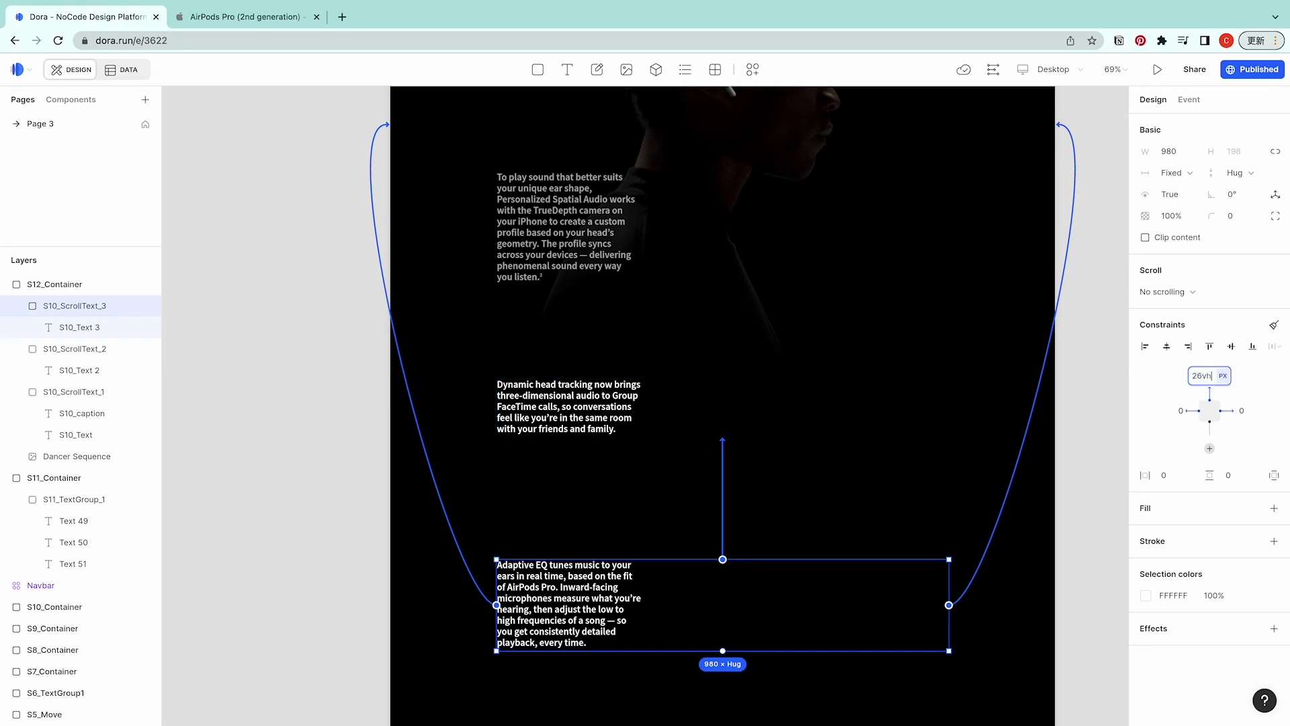
key("Return")
Set the Adaptive EQ and 'To play sound' scroll-text blocks to 0 opacity
left_click(593, 416)
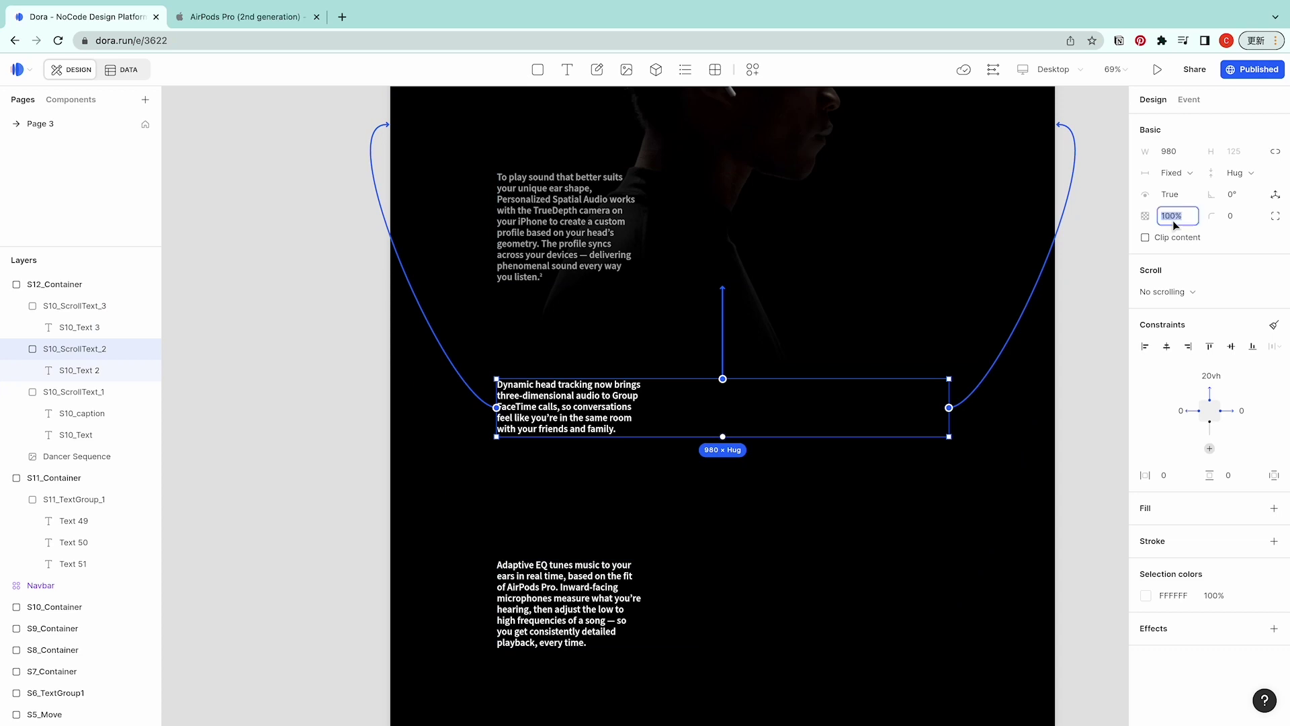
left_click(692, 584)
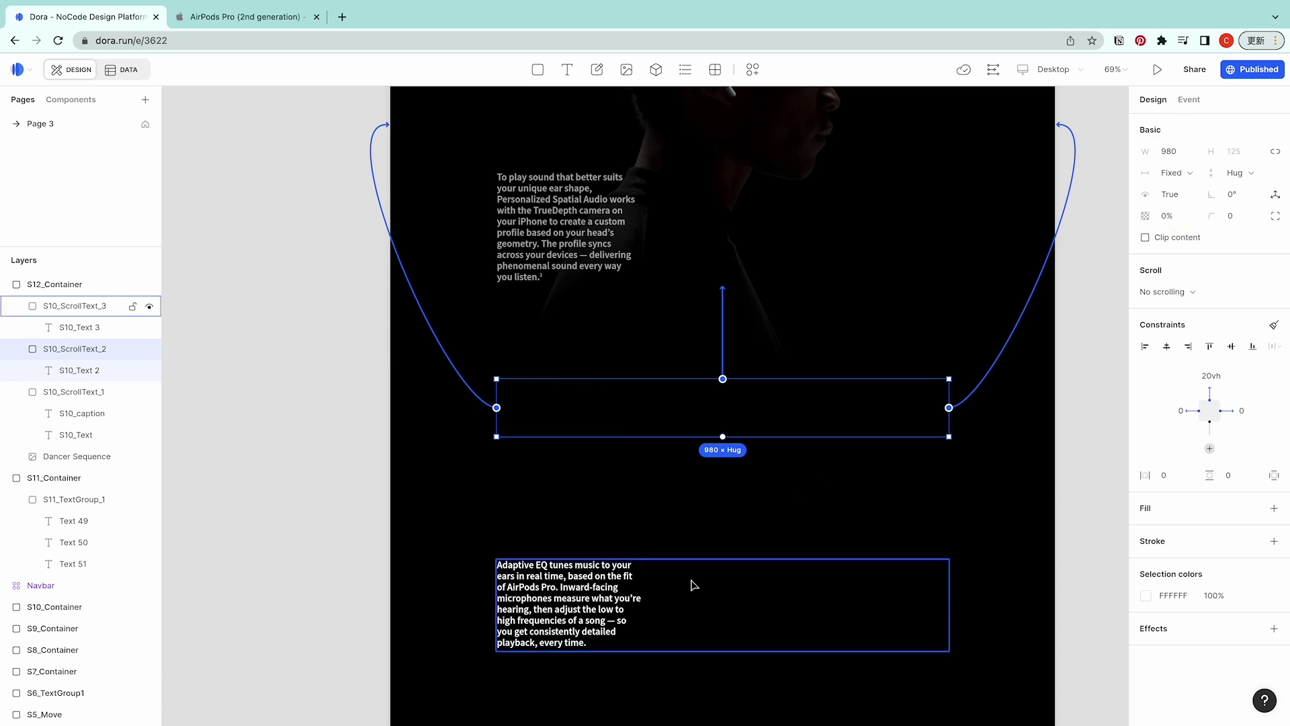
left_click(1178, 216)
type("0")
key("Return")
left_click(508, 239)
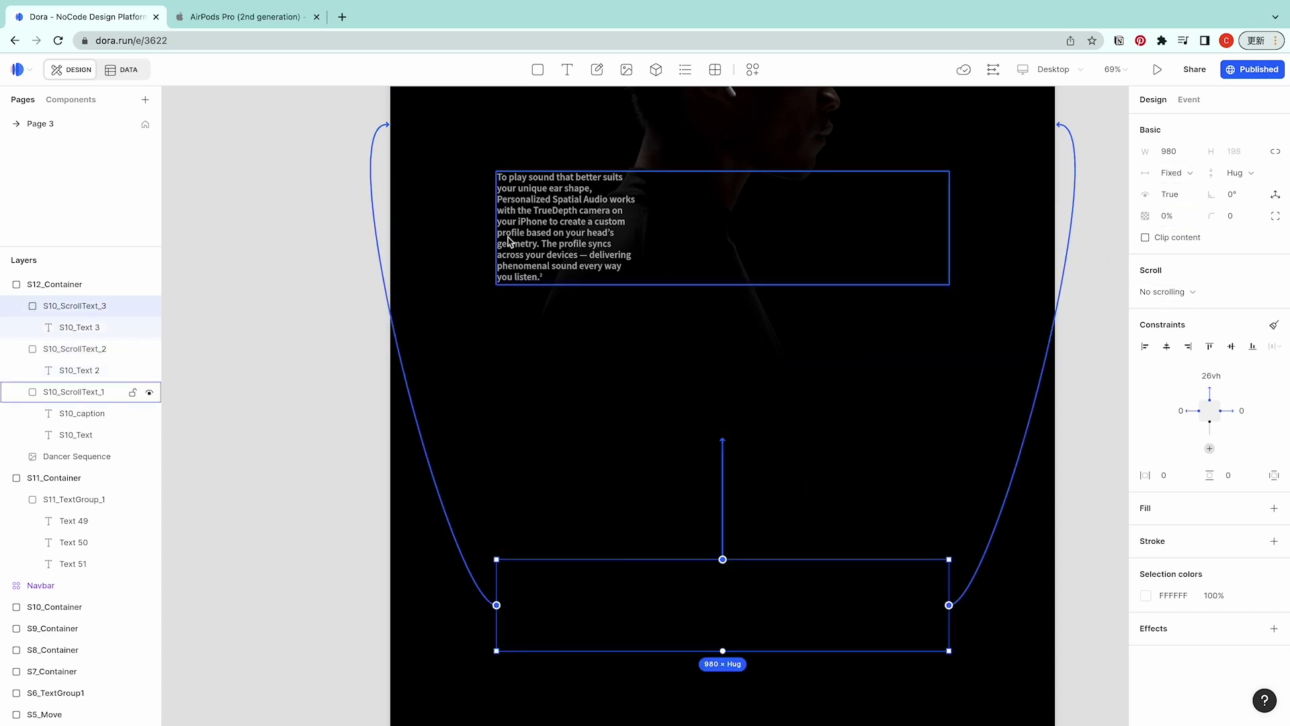
scroll(507, 238, "up", 4)
type("0")
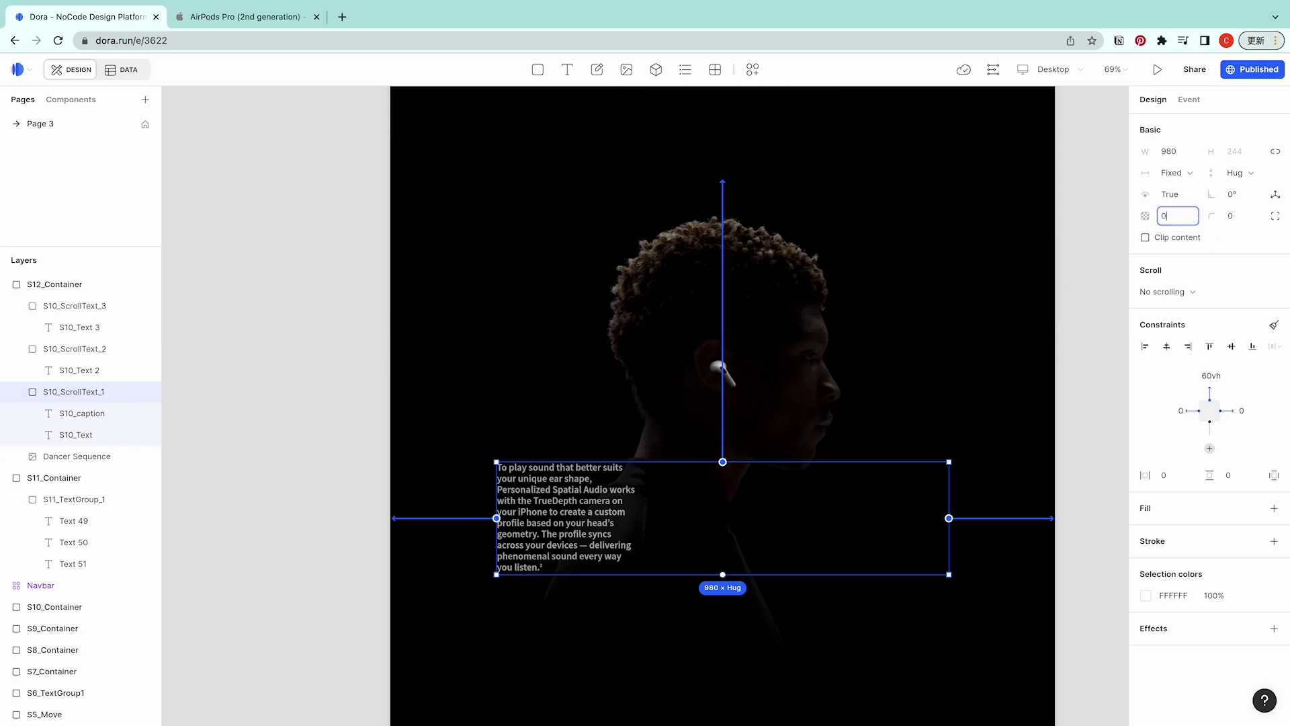
key("Return")
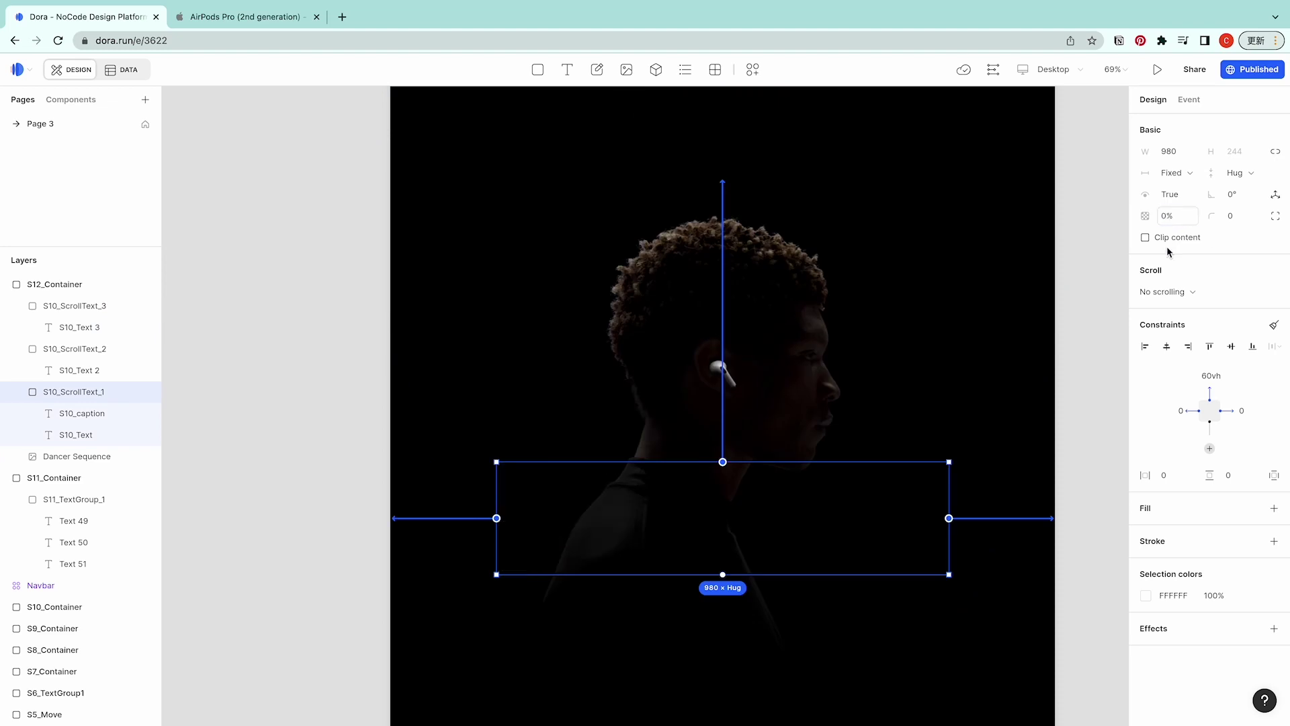
left_click(1083, 260)
Add a scroll driver from S12_Container in the Page 3 Drivers timeline
left_click(993, 70)
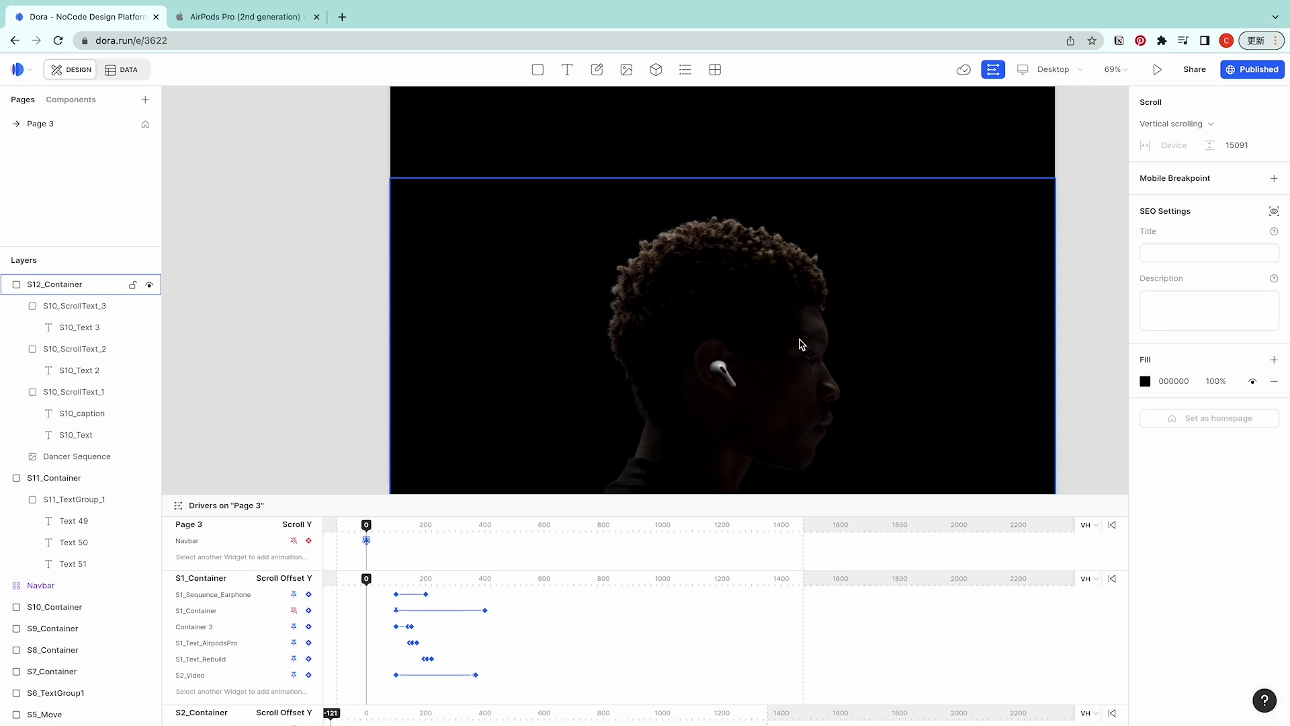
left_click(53, 285)
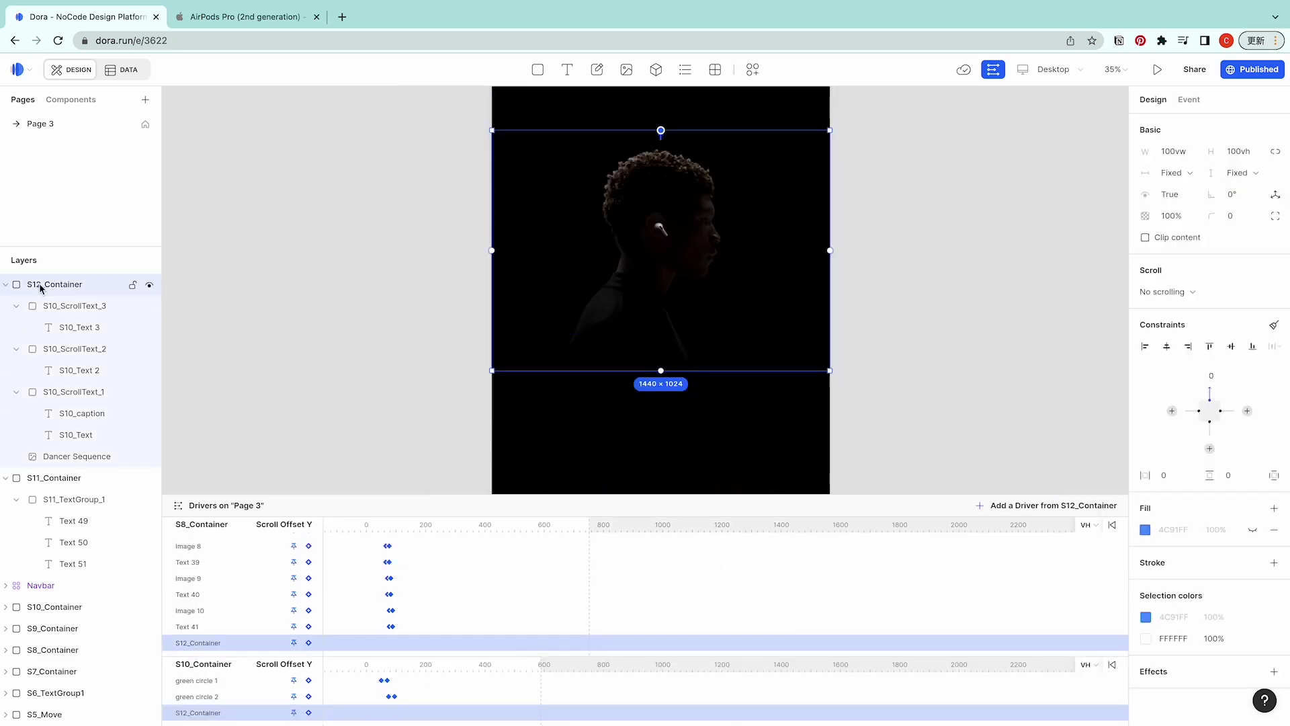
left_click(1067, 506)
scroll(497, 672, "up", 5)
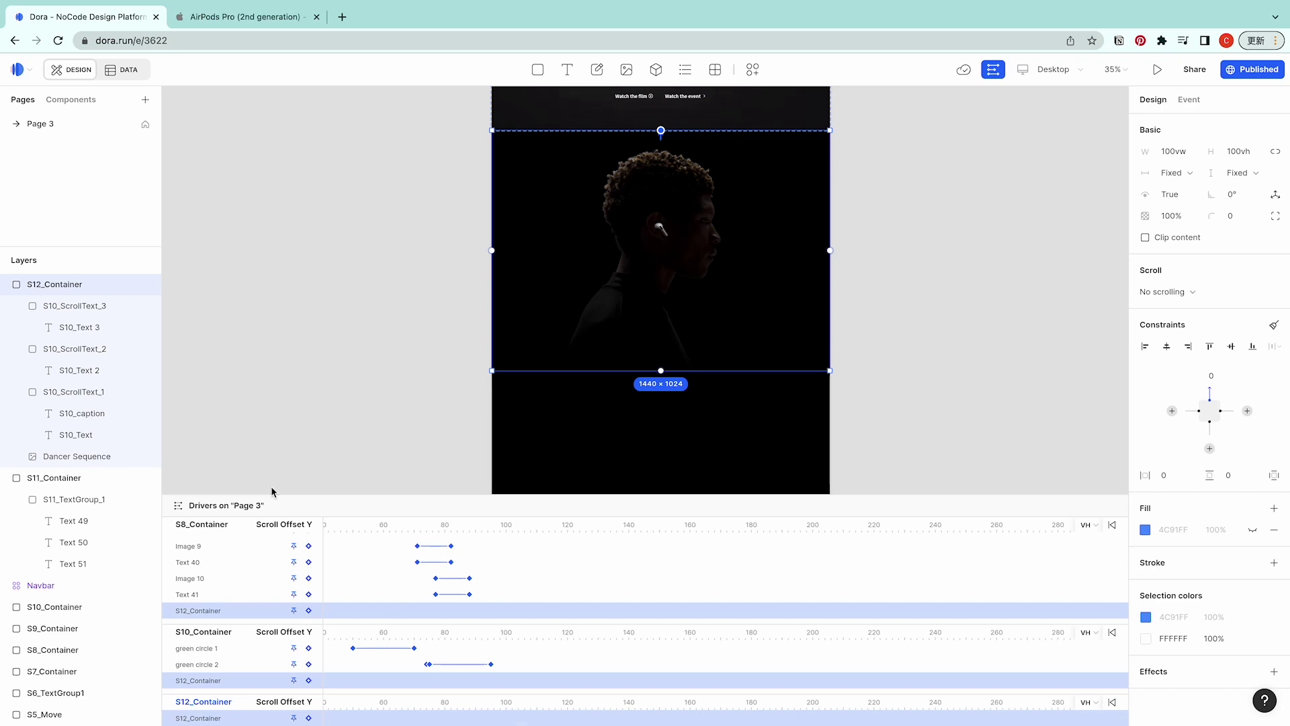
Pin the Dancer Sequence image to the viewport top and select its driver track
left_click(76, 462)
left_click(505, 713)
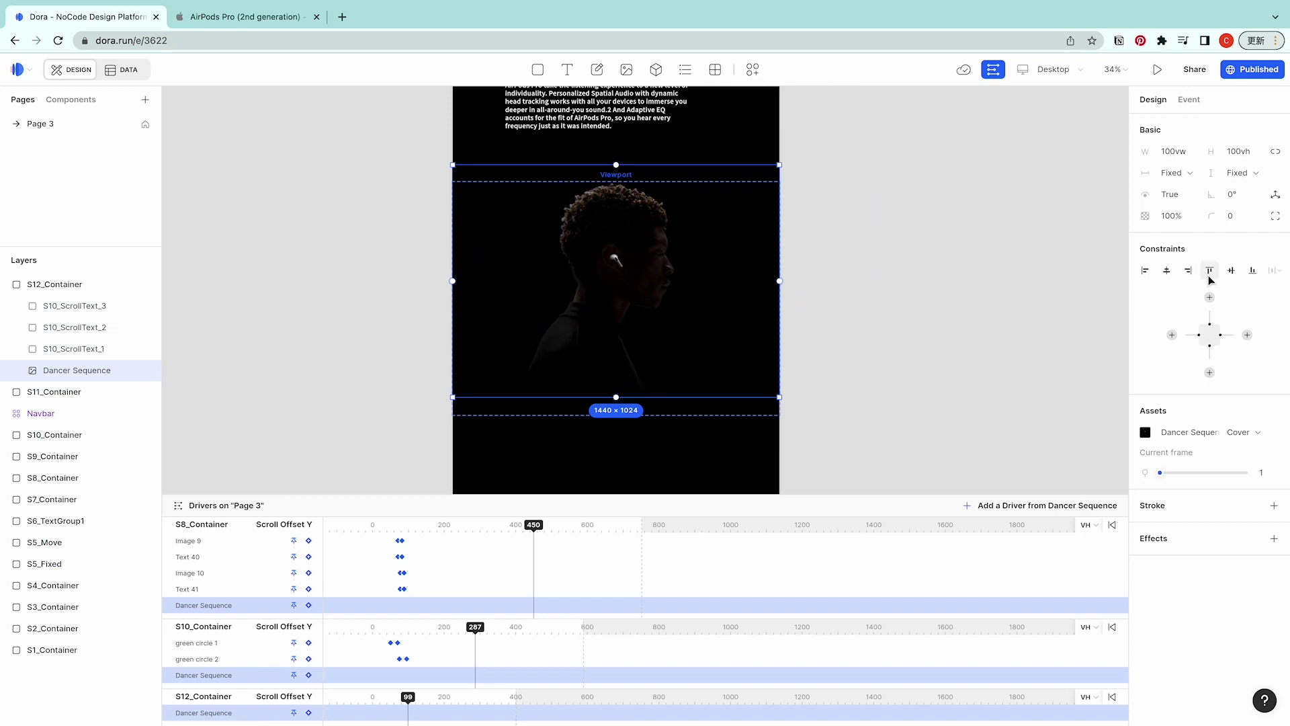
left_click(1210, 274)
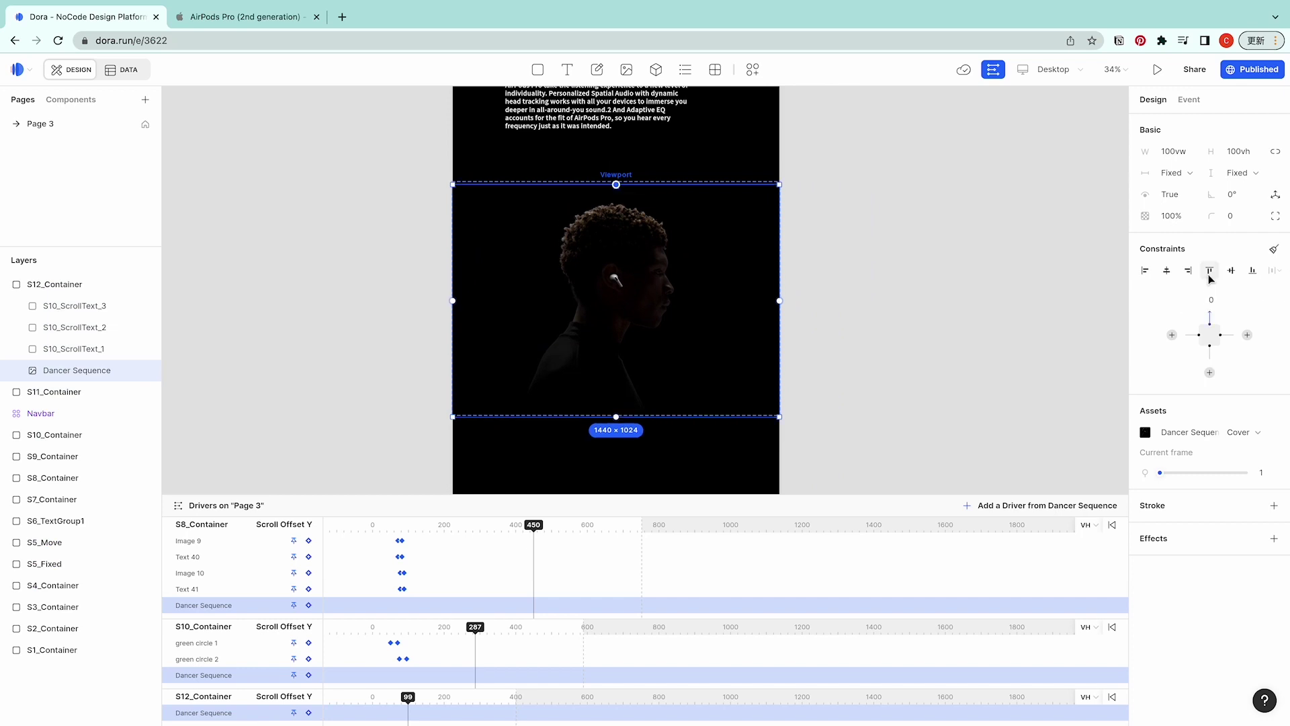
left_click(409, 704)
scroll(408, 712, "up", 10)
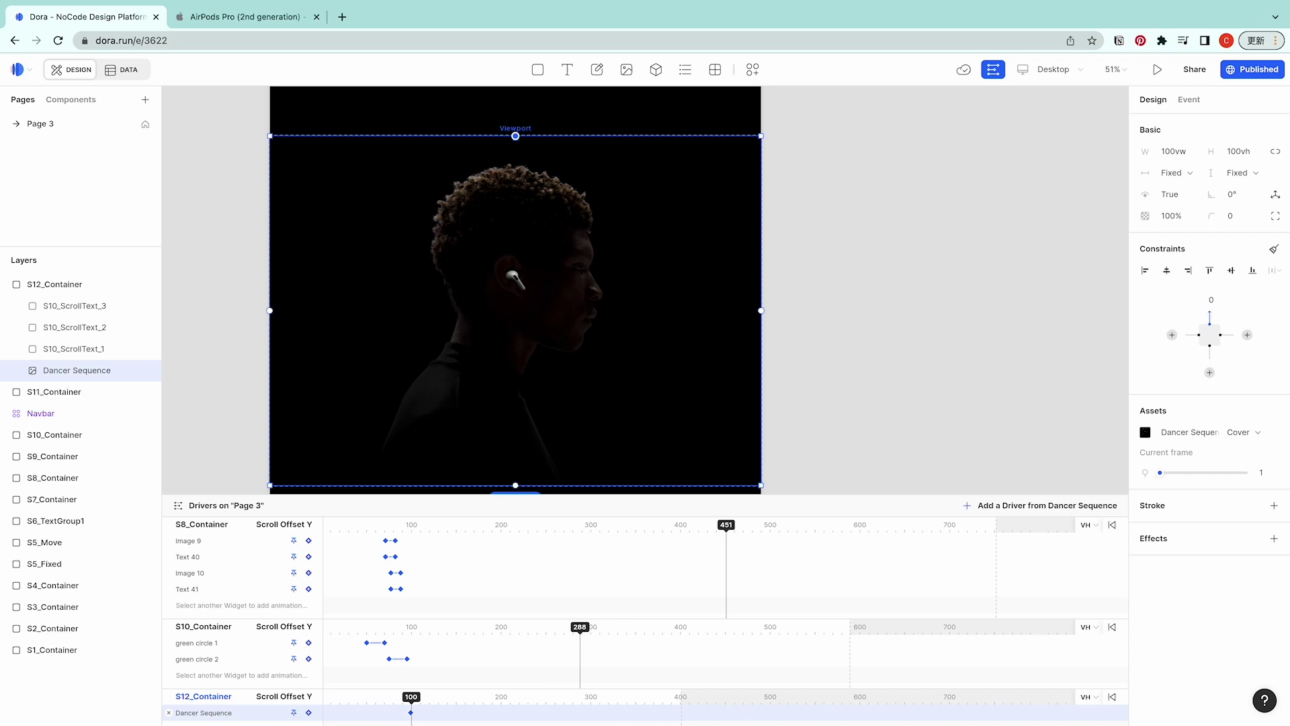
Add Dancer Sequence keyframes at scroll 100 and 105, fixed relative to the viewport
left_click(309, 714)
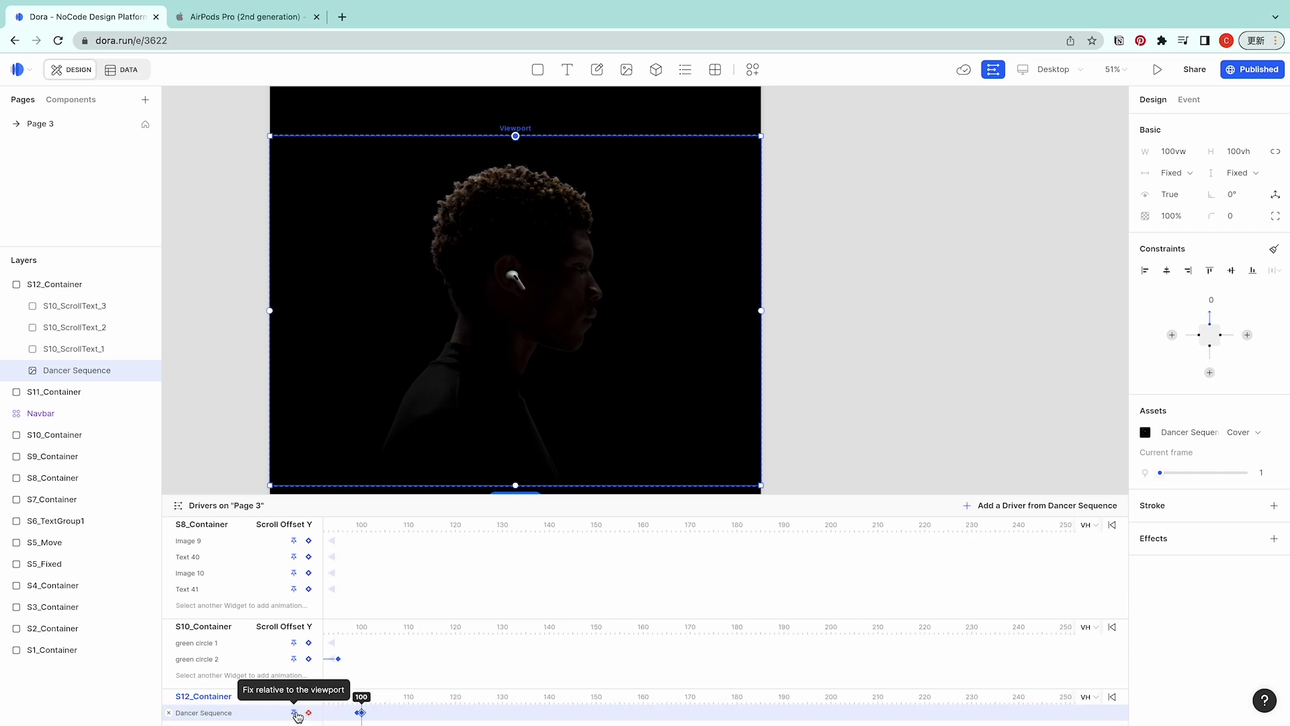
left_click(295, 714)
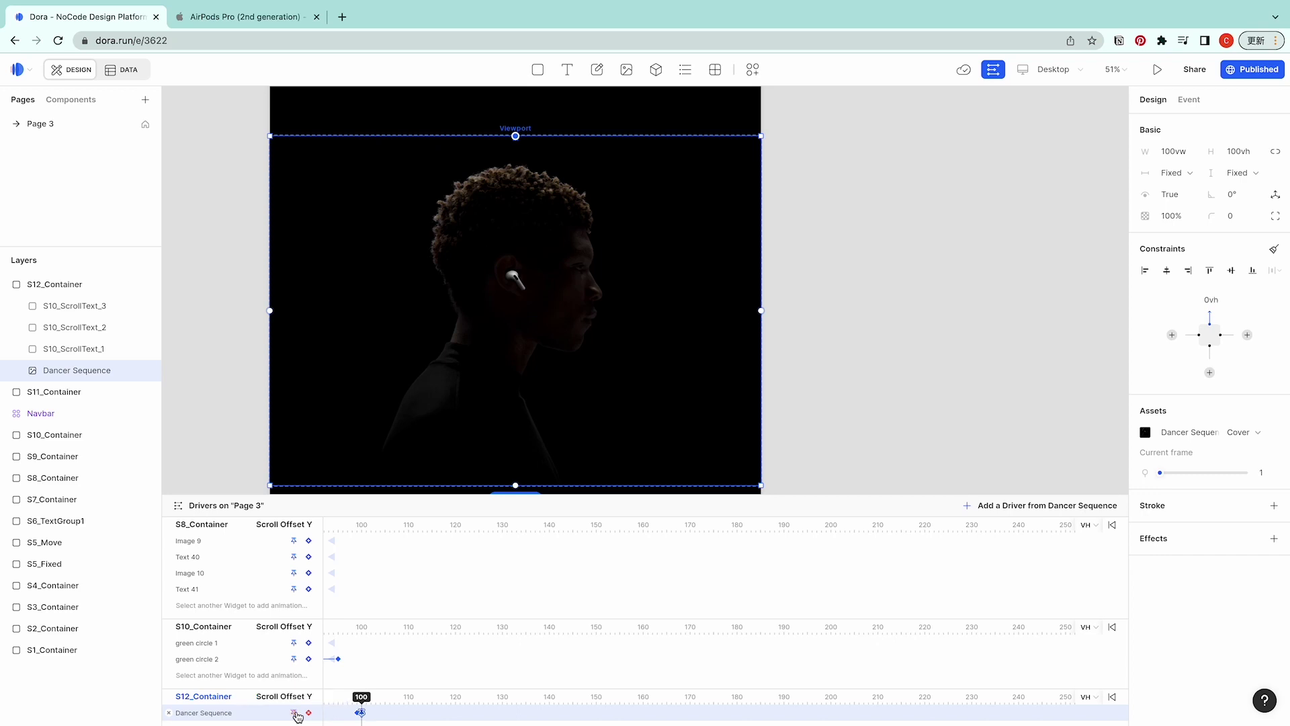
left_click_drag(368, 705, 381, 702)
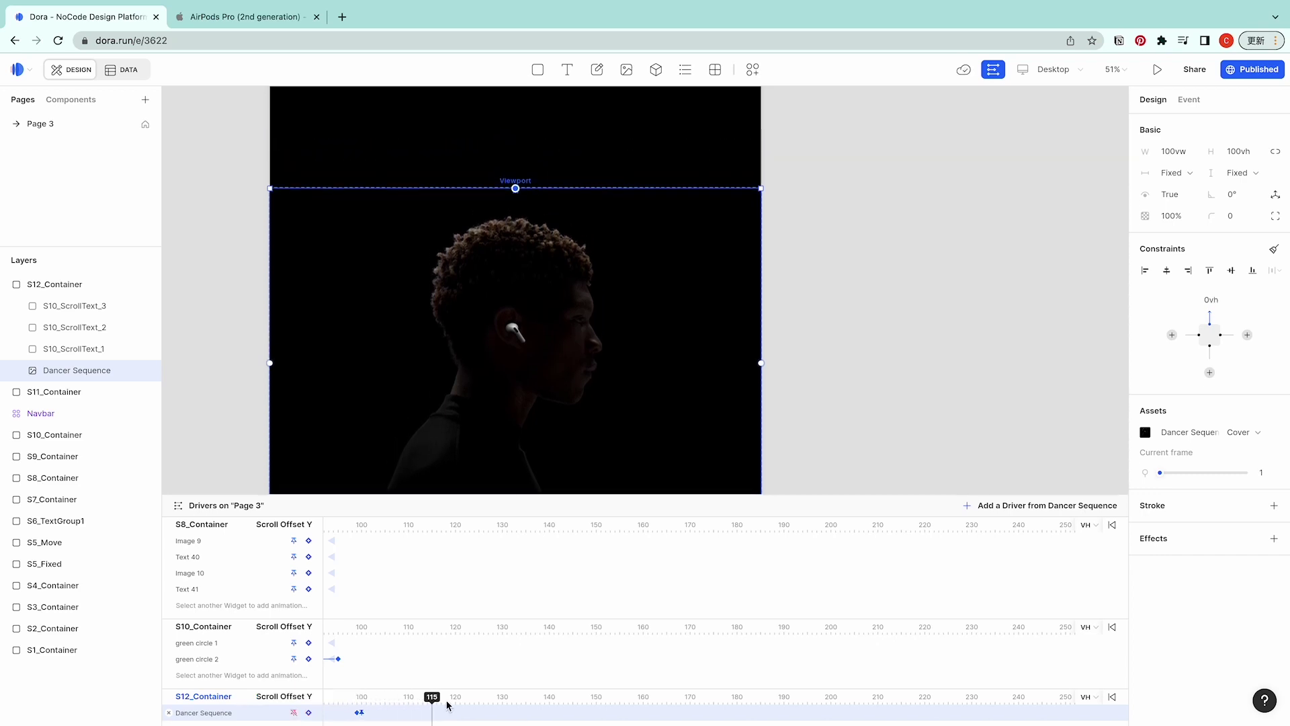
left_click_drag(447, 705, 614, 695)
left_click(377, 703)
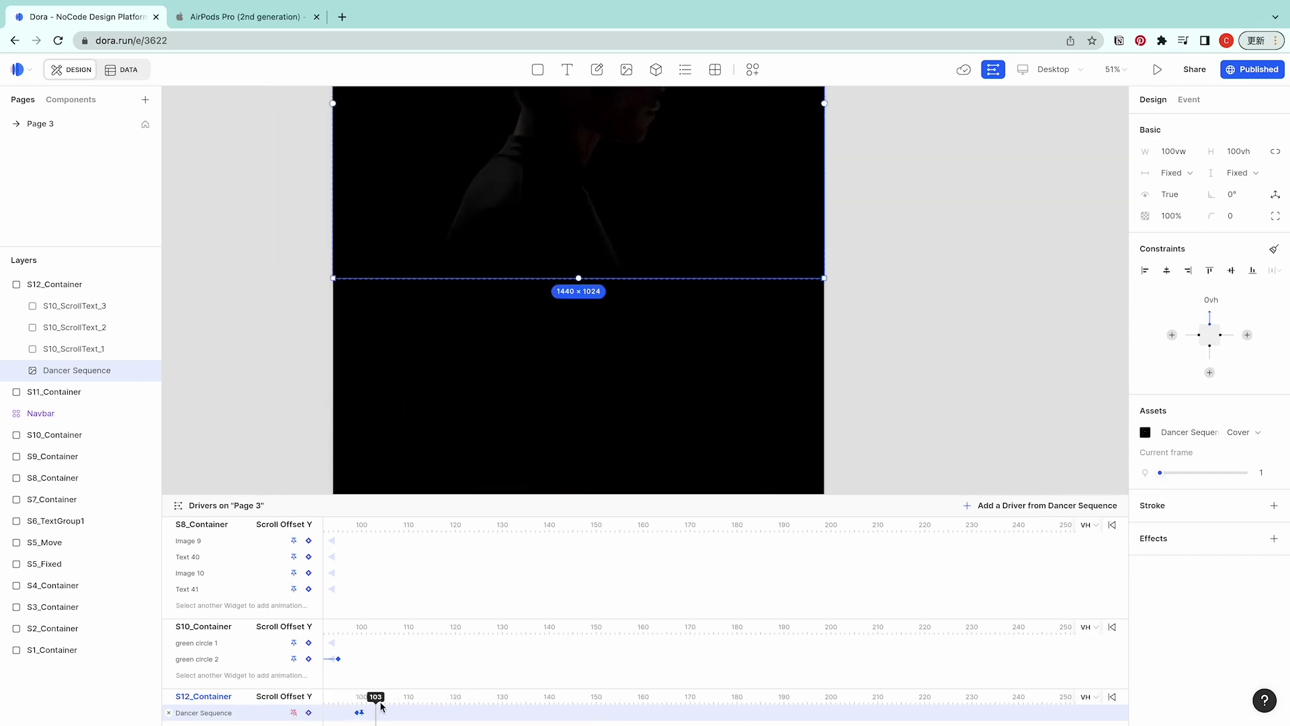
left_click_drag(380, 706, 385, 704)
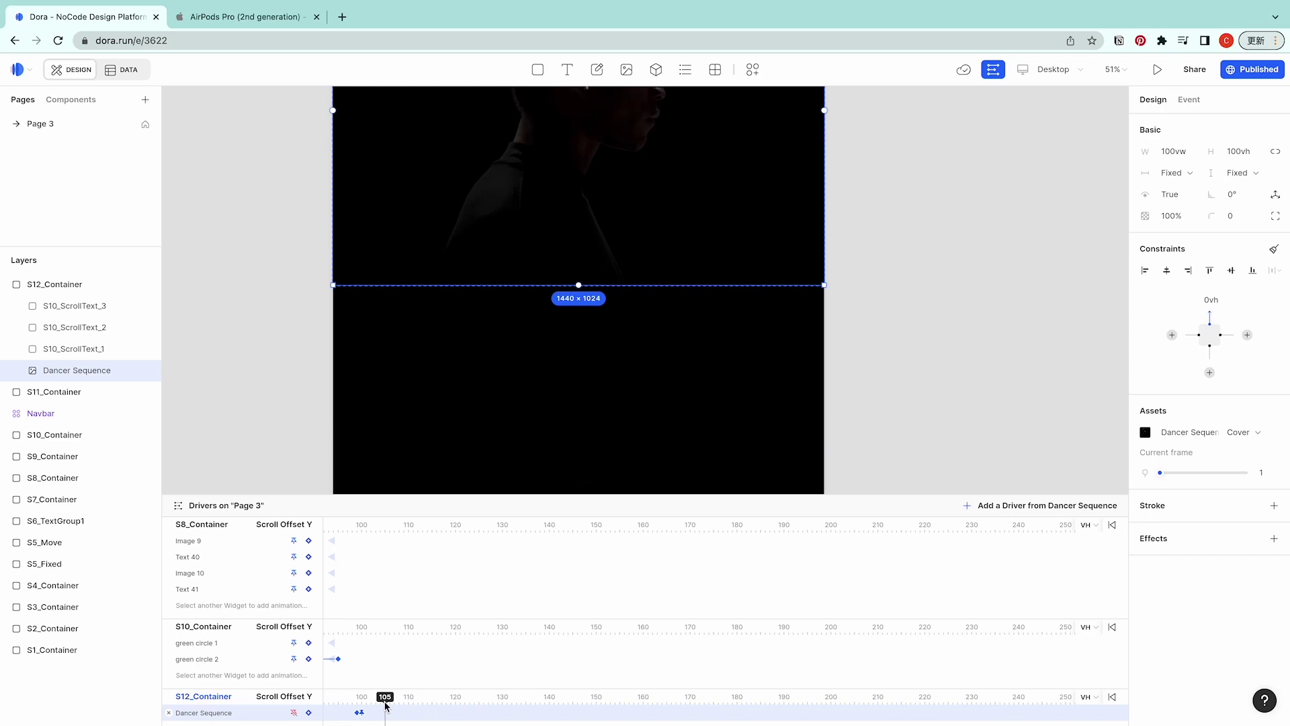
left_click(308, 714)
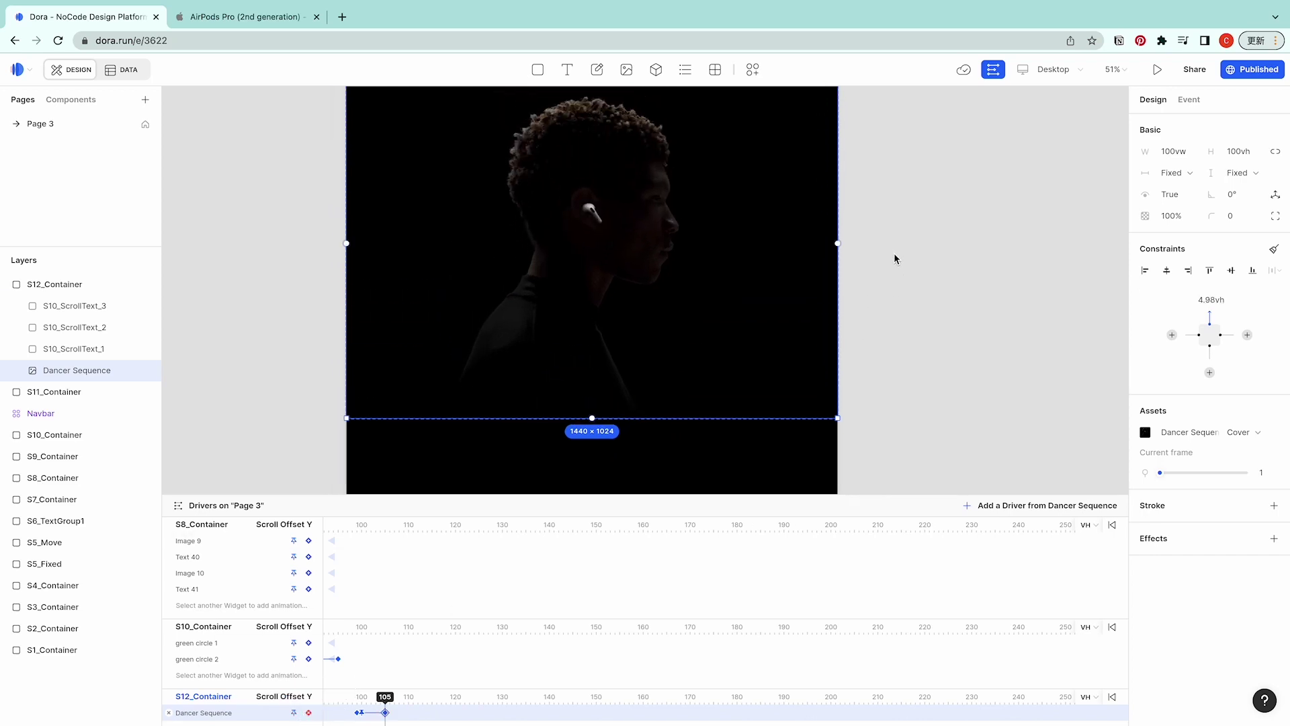
left_click(297, 716)
At scroll offset 220, advance the Dancer Sequence to frame 141
left_click_drag(387, 699, 927, 707)
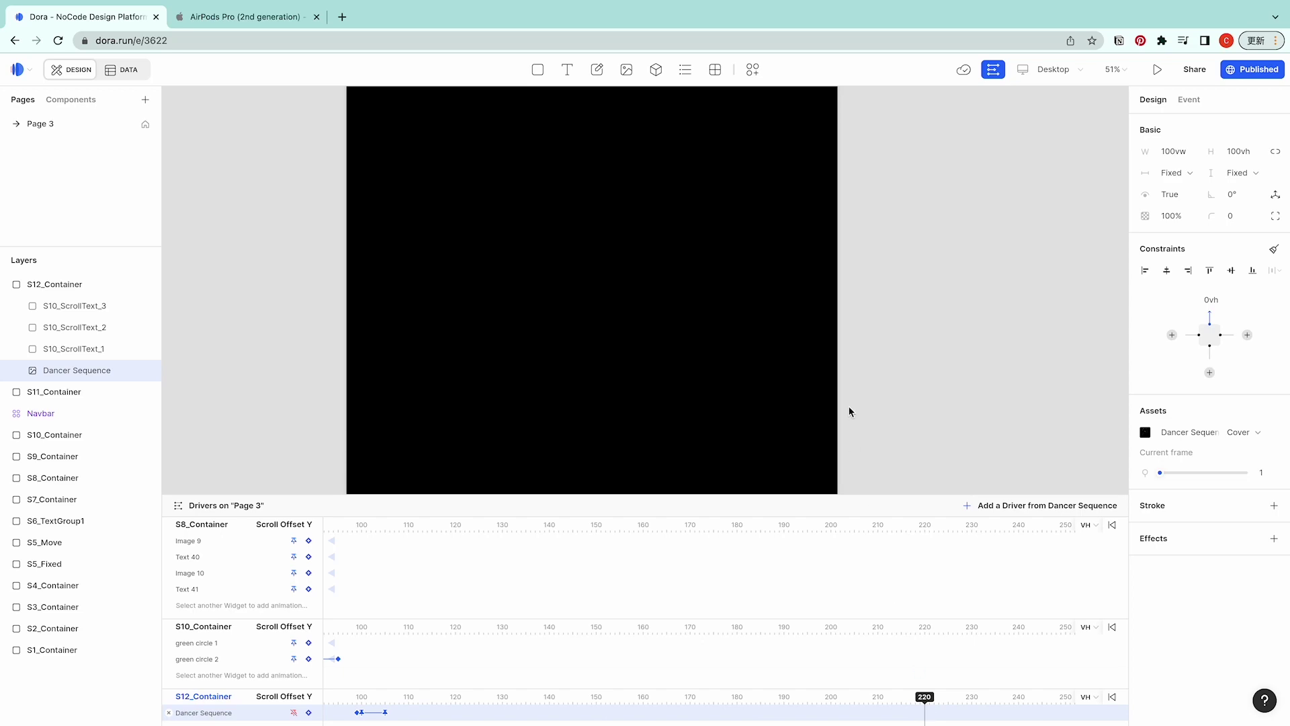
scroll(851, 412, "down", 5)
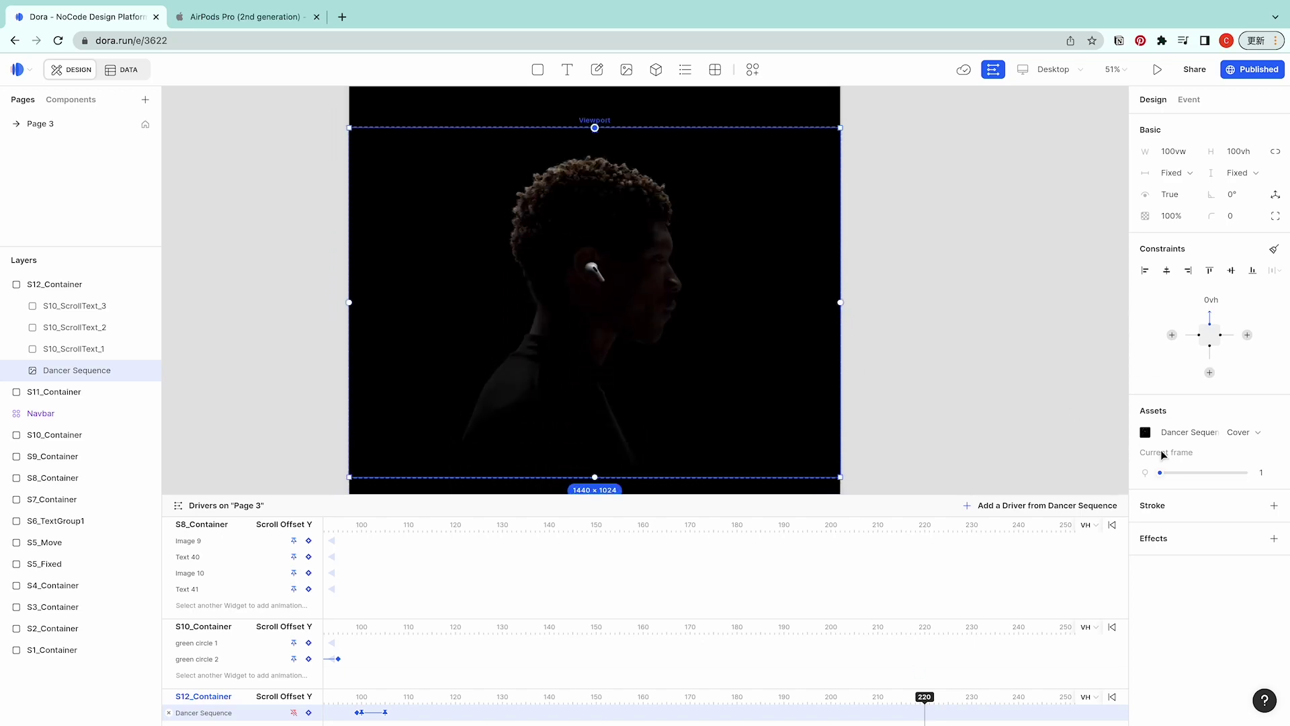
left_click_drag(1162, 476, 1256, 474)
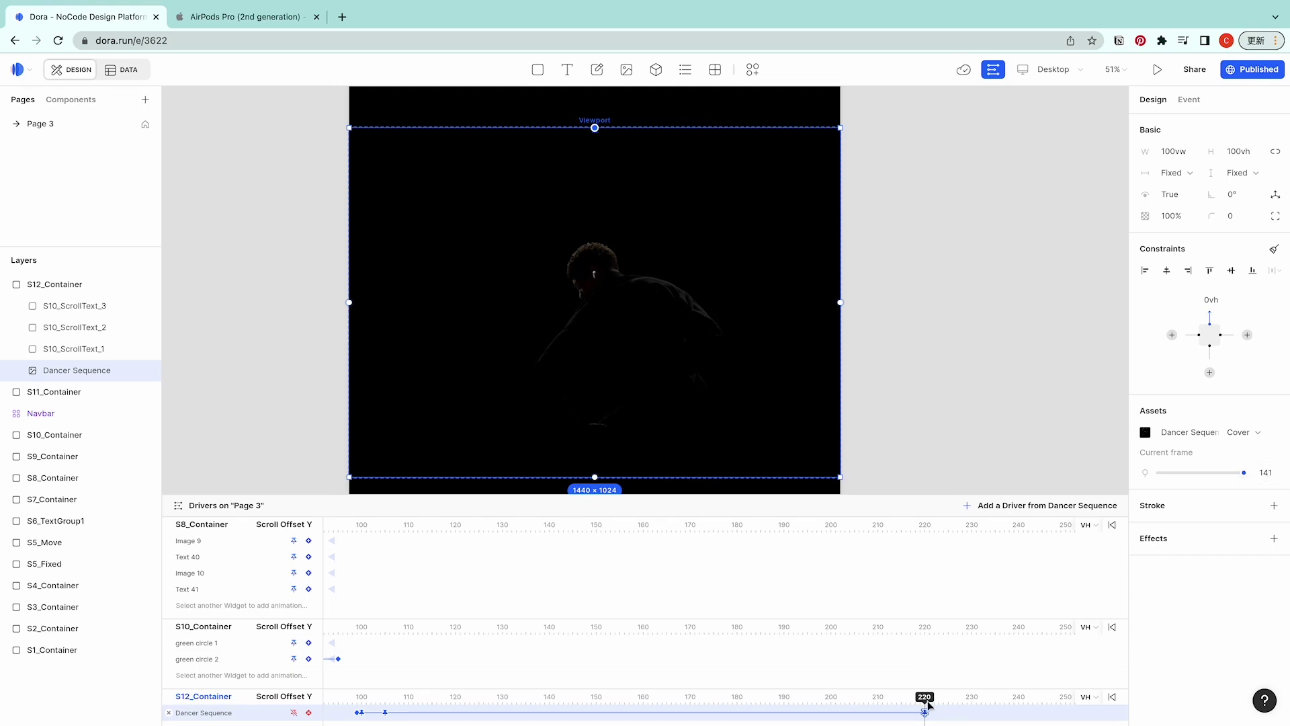
Add a keyframe at 240 that fades the Dancer Sequence to 0 opacity
left_click_drag(927, 704, 1021, 709)
left_click(309, 712)
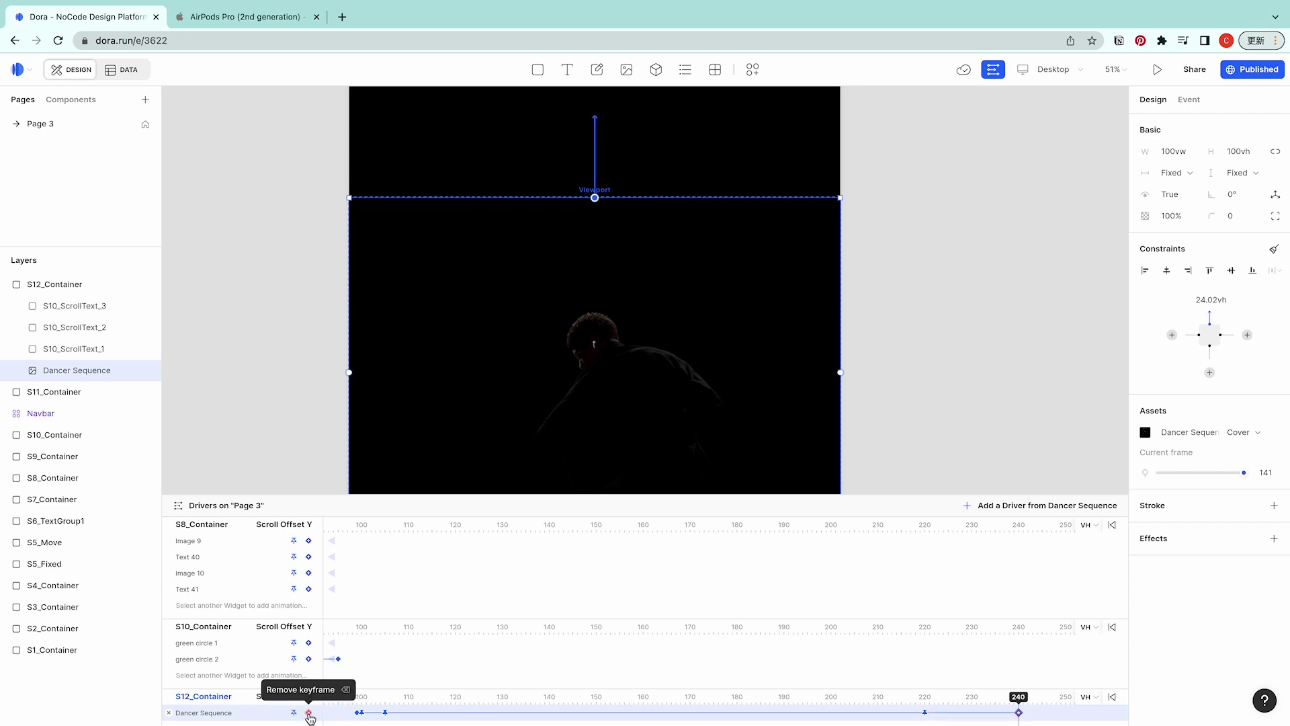
left_click(1182, 218)
type("0")
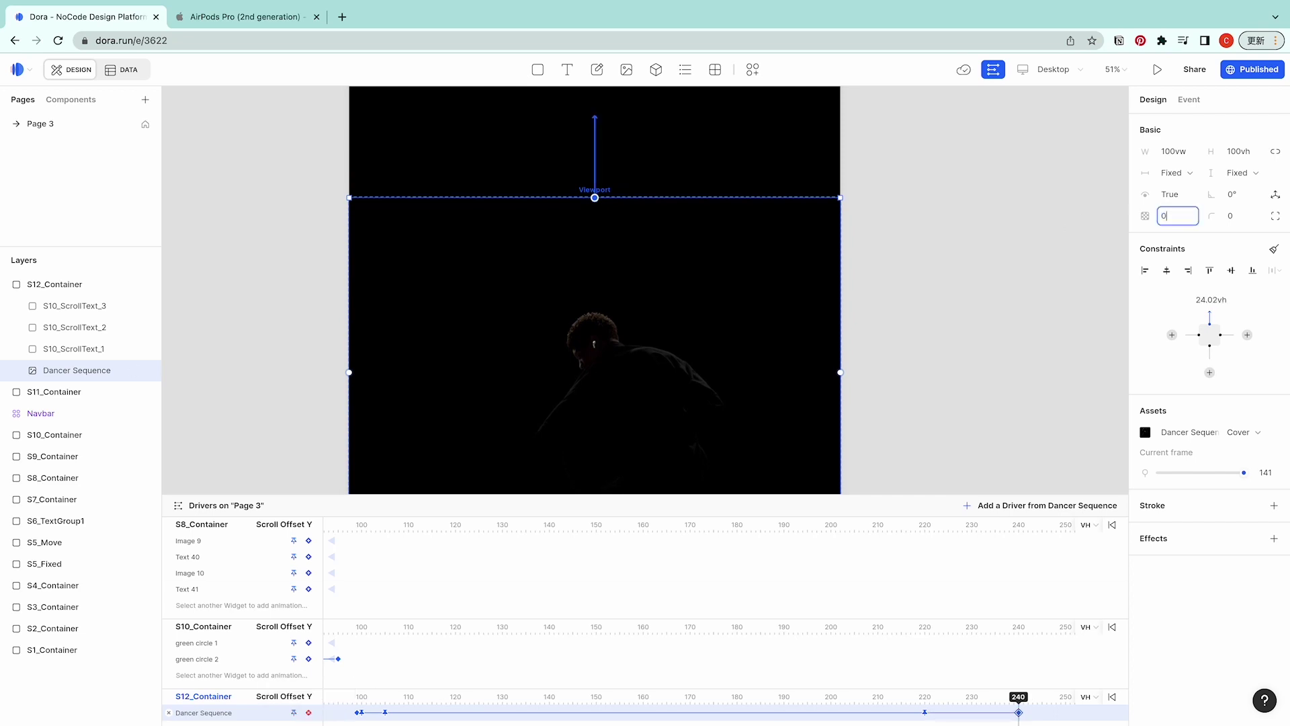
key("Return")
left_click(1023, 242)
left_click(96, 349)
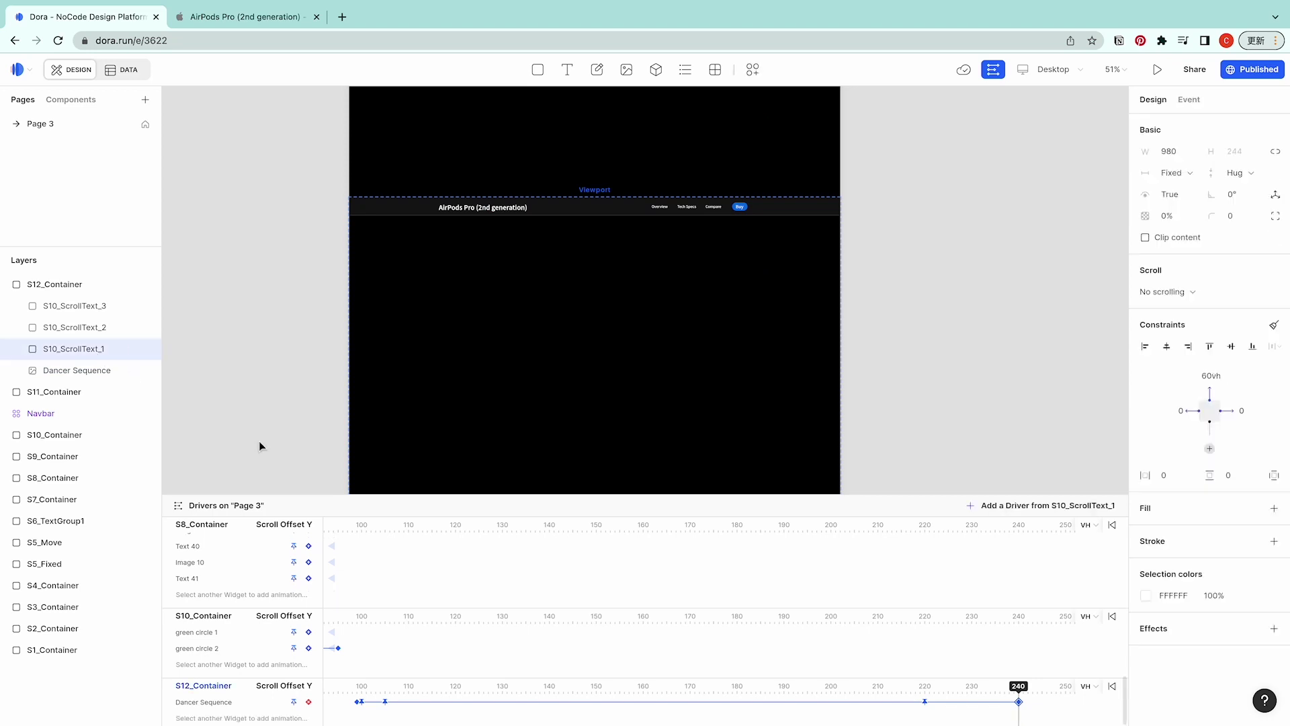
Add S10_ScrollText_1 keyframes at 90 (0%) and at 105 with 100% opacity
scroll(367, 695, "left", 3)
left_click(385, 685)
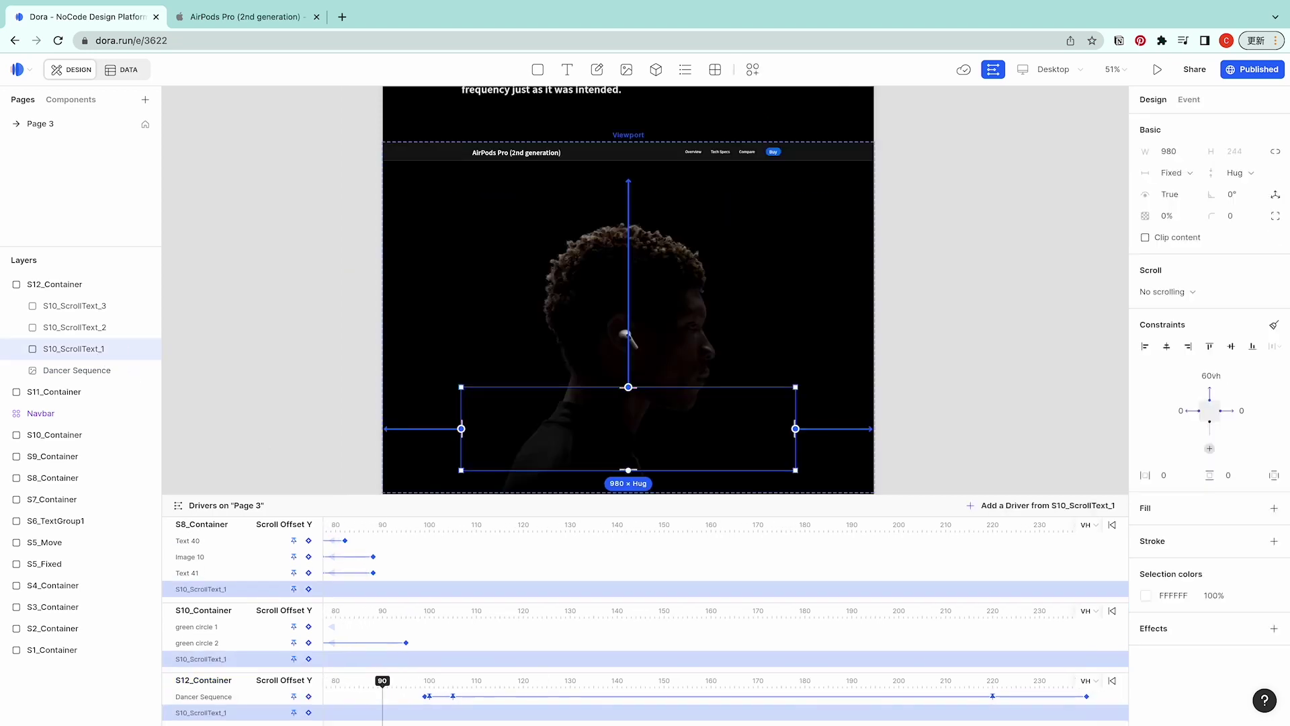
left_click(309, 712)
left_click(430, 687)
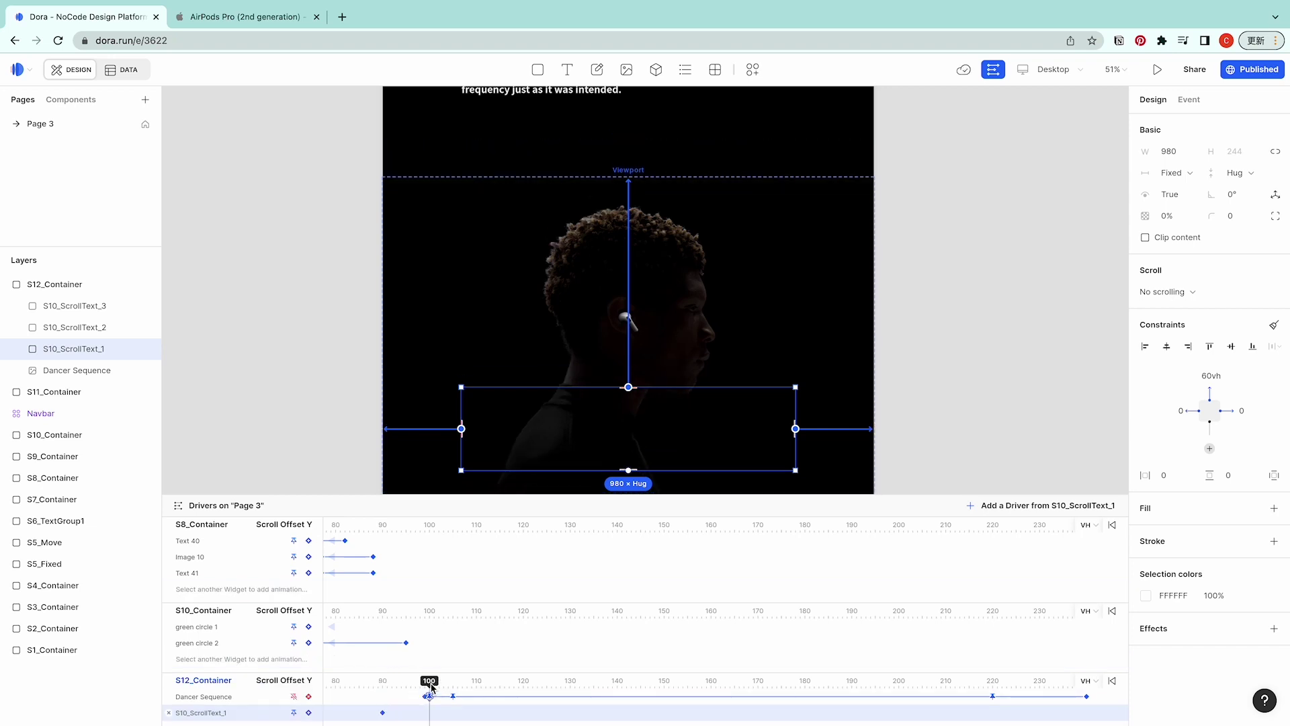
left_click_drag(431, 686, 454, 687)
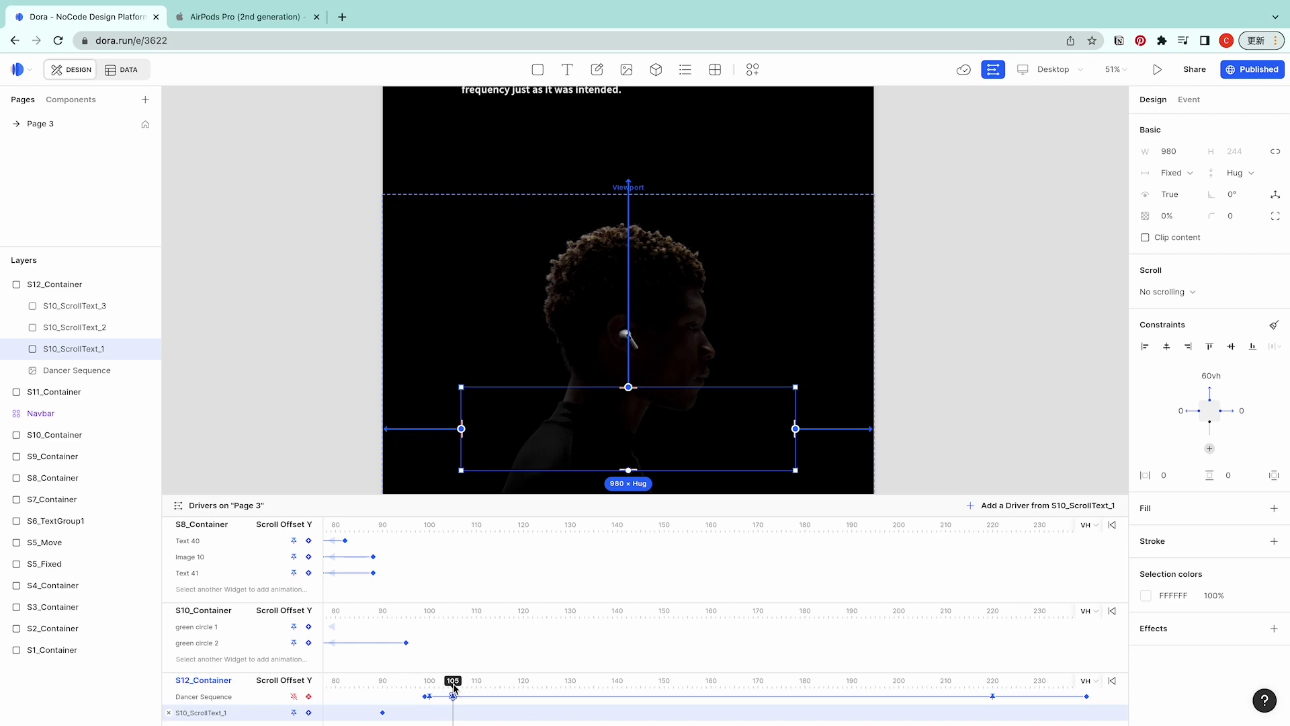
left_click(309, 712)
left_click(1185, 216)
Add a hold keyframe at 120 and fade S10_ScrollText_1 to 0% opacity at 140
left_click_drag(453, 680, 524, 687)
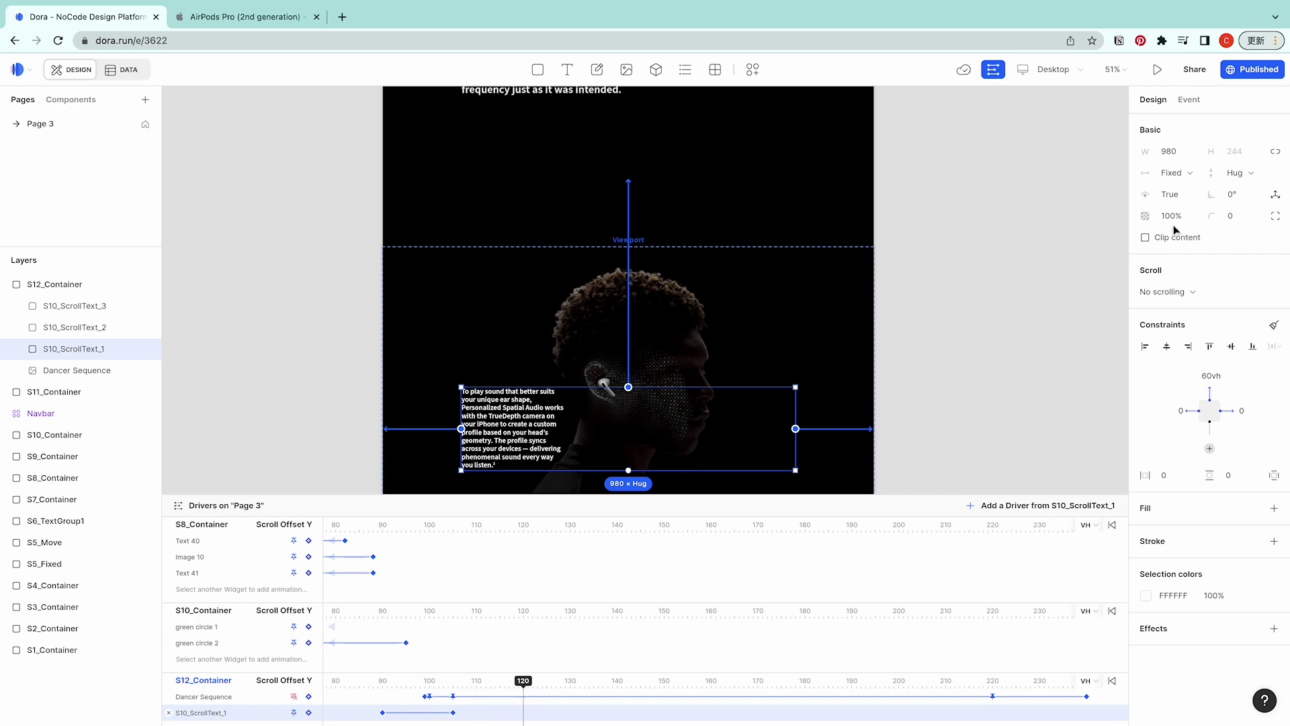
left_click(309, 713)
left_click_drag(528, 686, 620, 691)
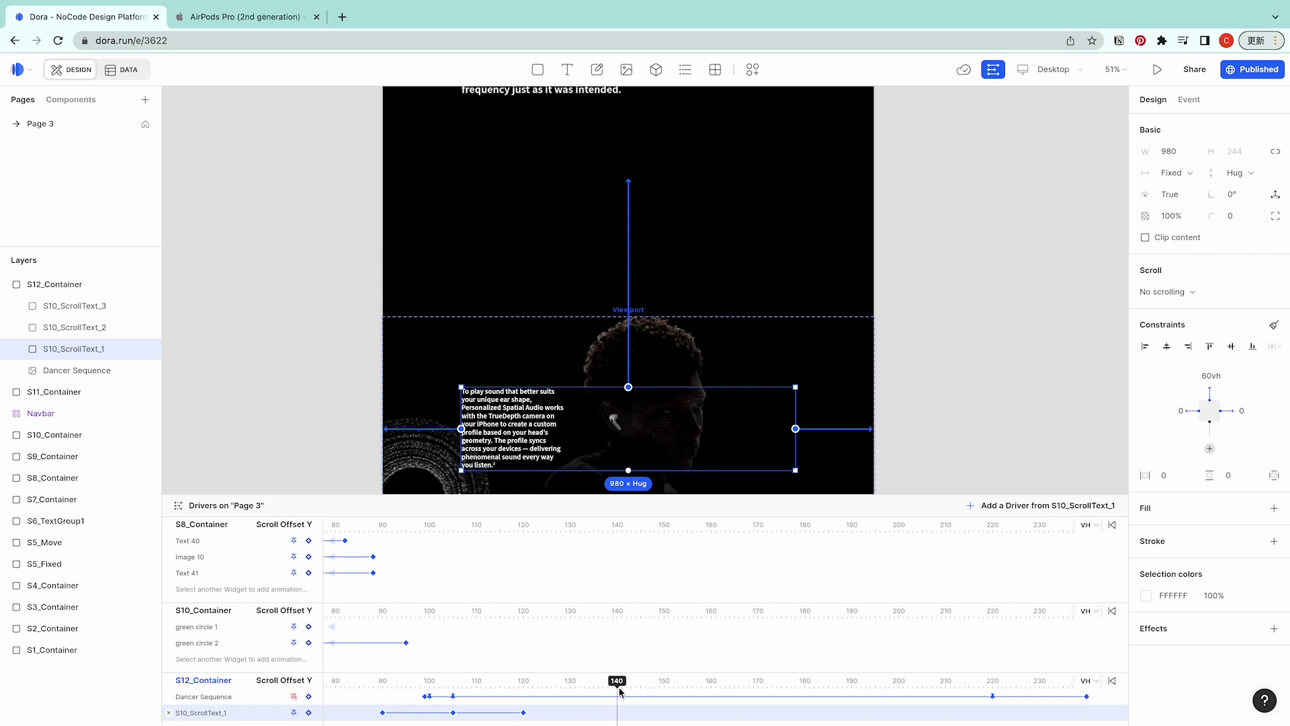
left_click(1183, 216)
type("0")
key("Return")
left_click(88, 329)
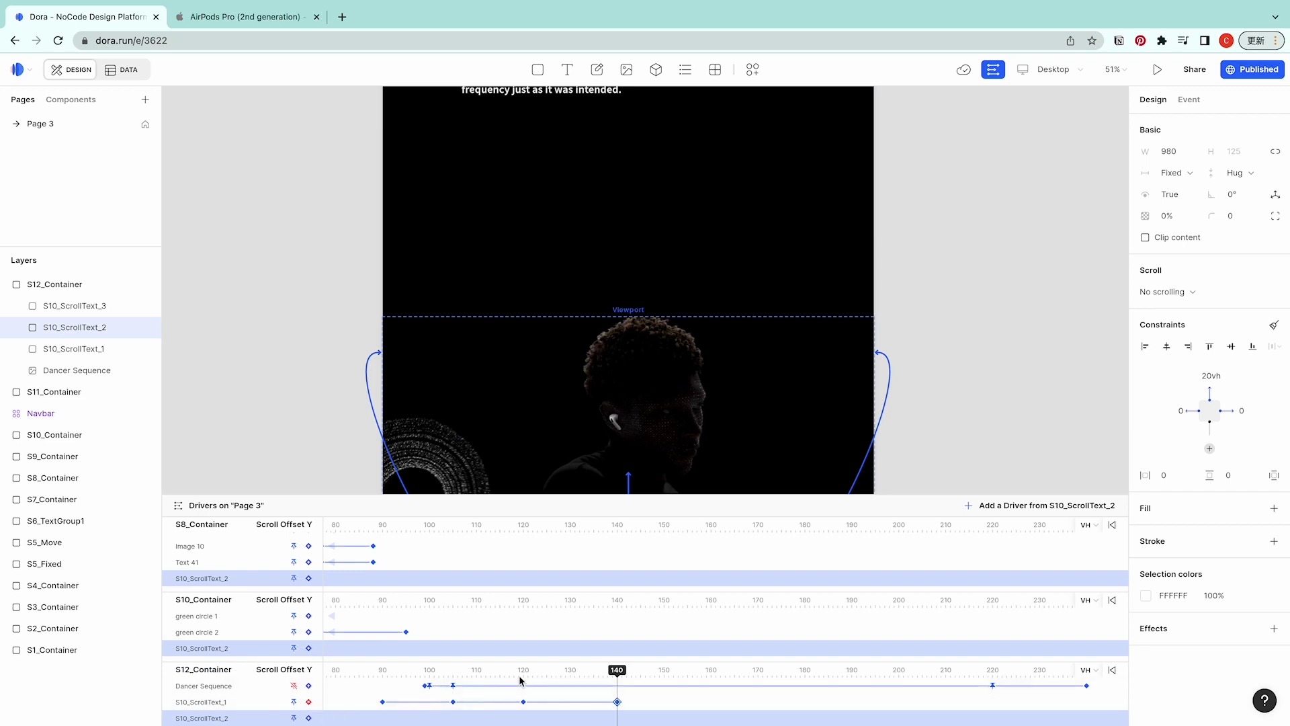
Keyframe S10_ScrollText_2 at 125 (0%) and at 140 with full opacity
left_click(546, 673)
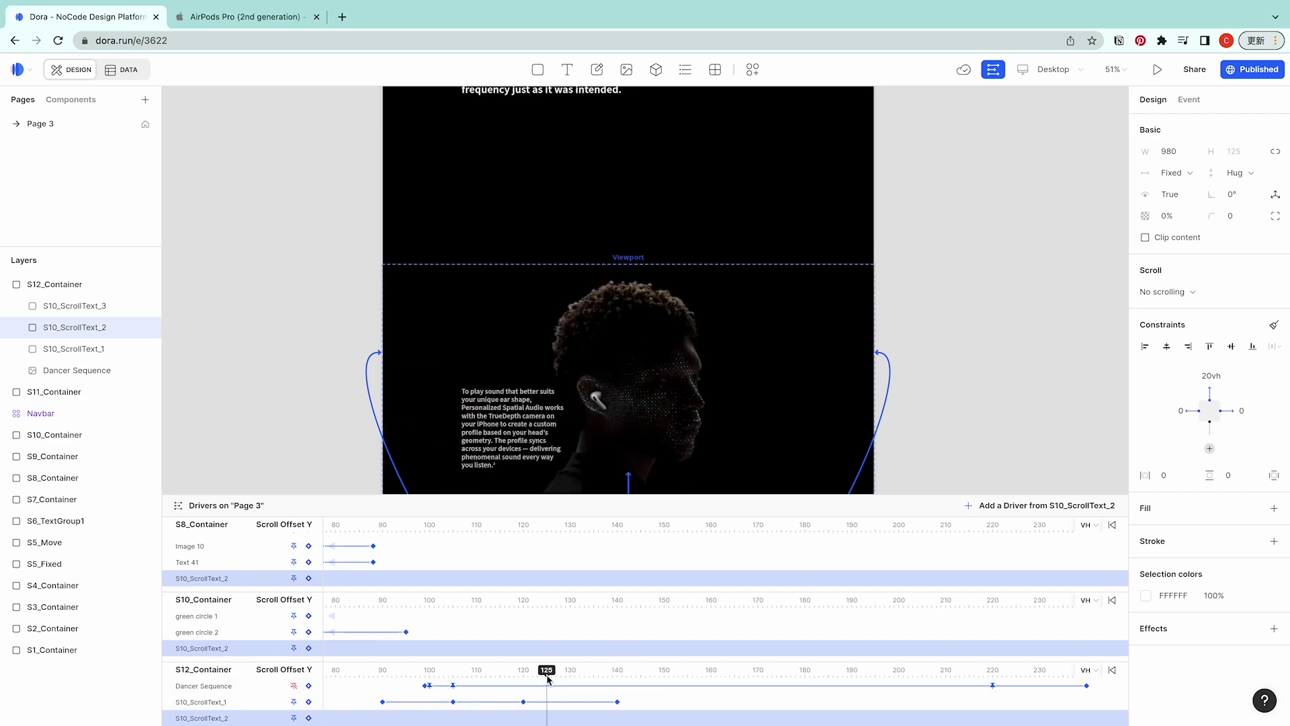
left_click(309, 718)
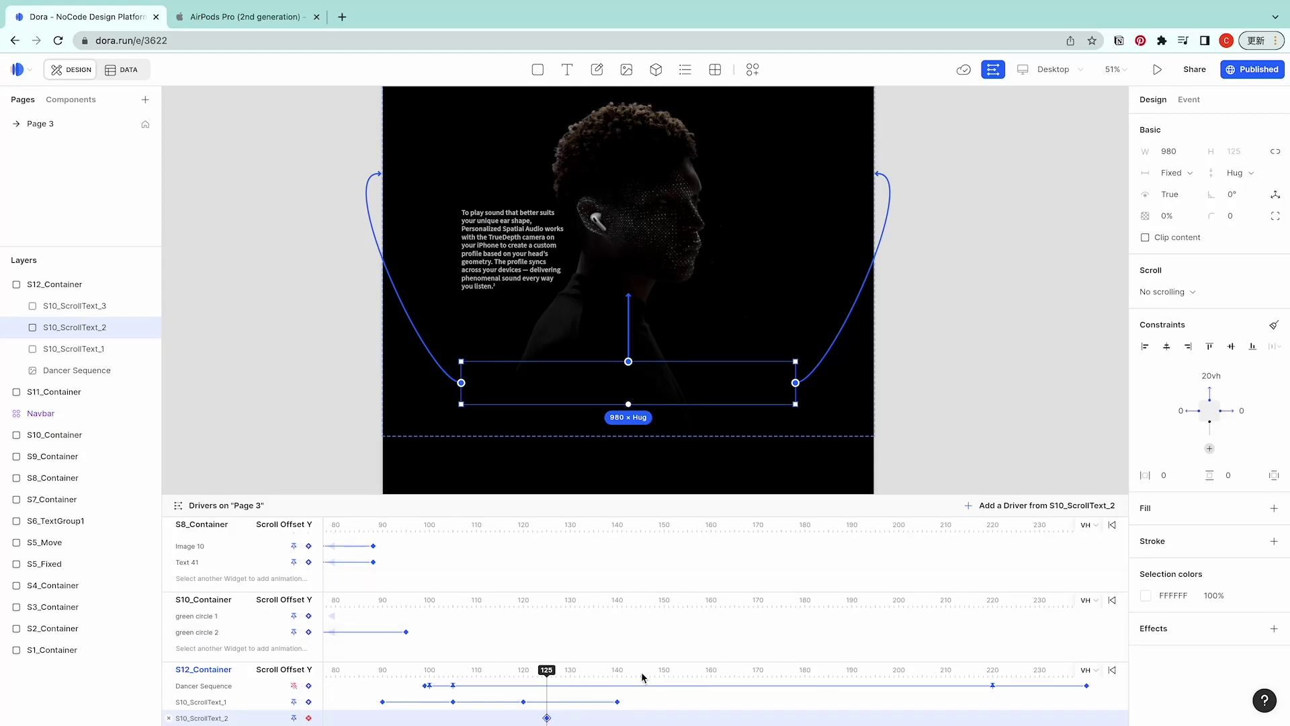
left_click(618, 674)
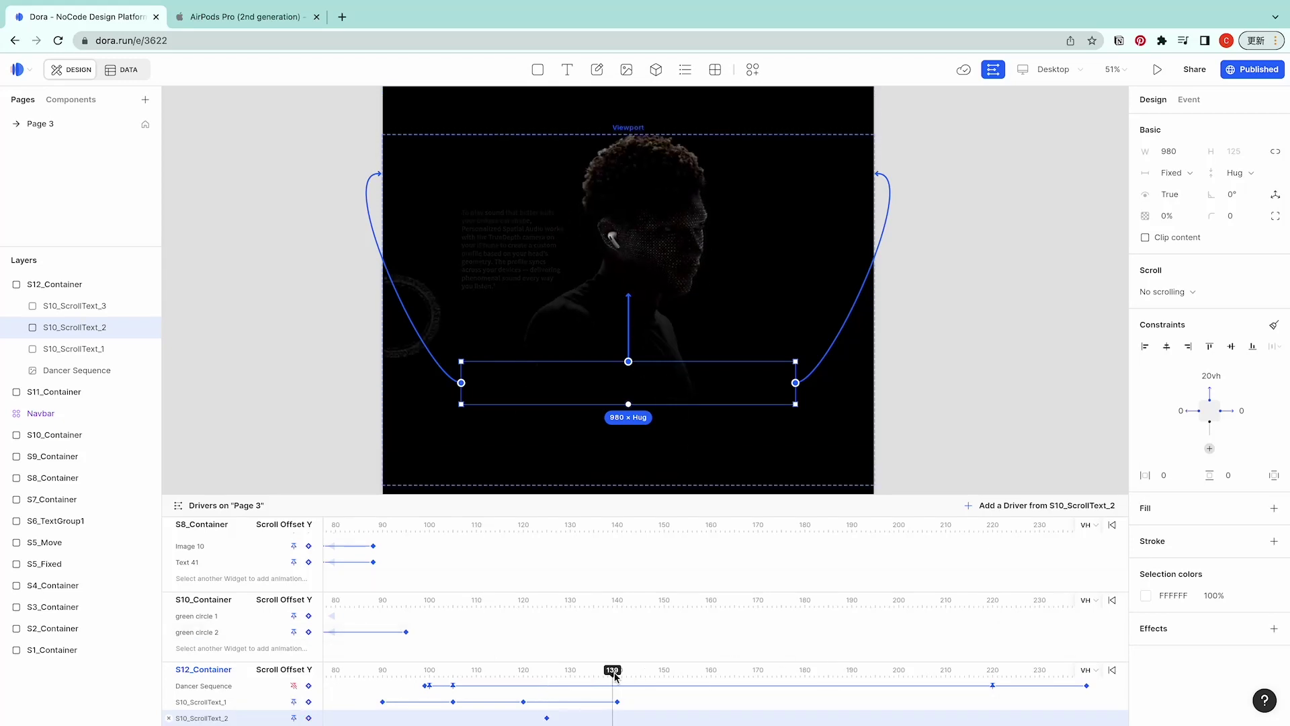
left_click(308, 718)
left_click(1180, 218)
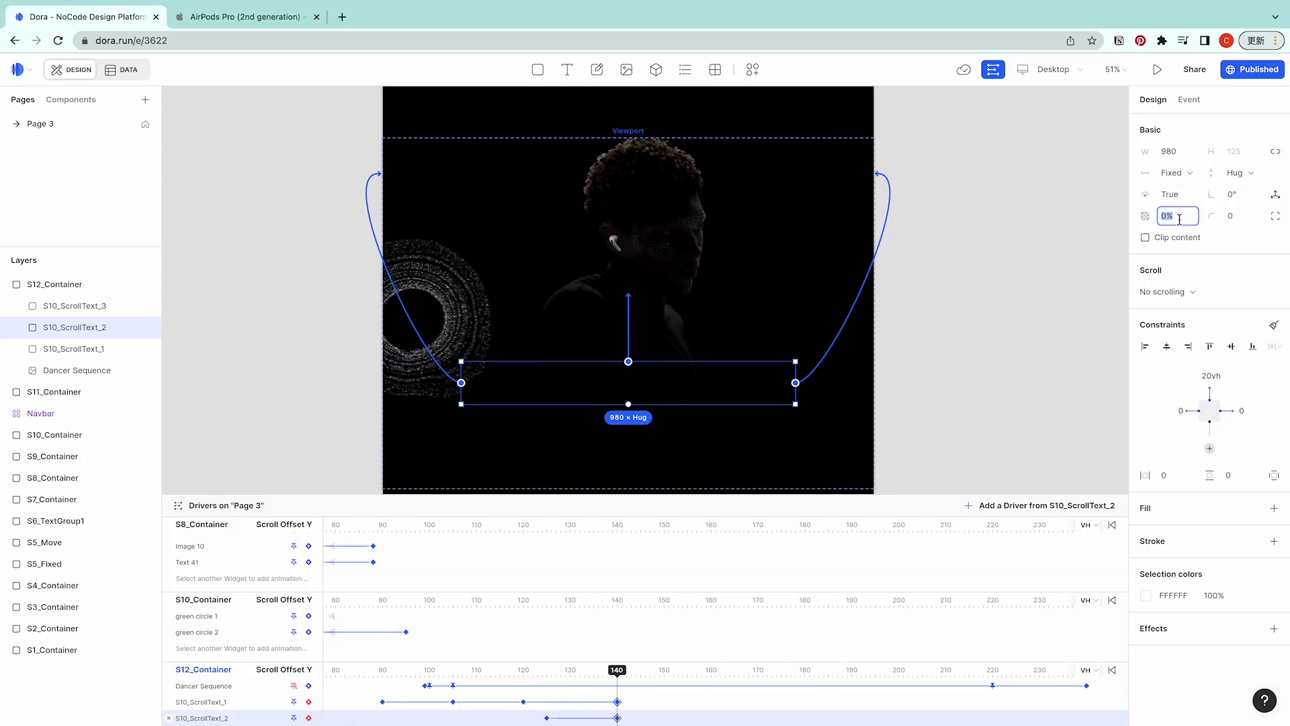
key("Return")
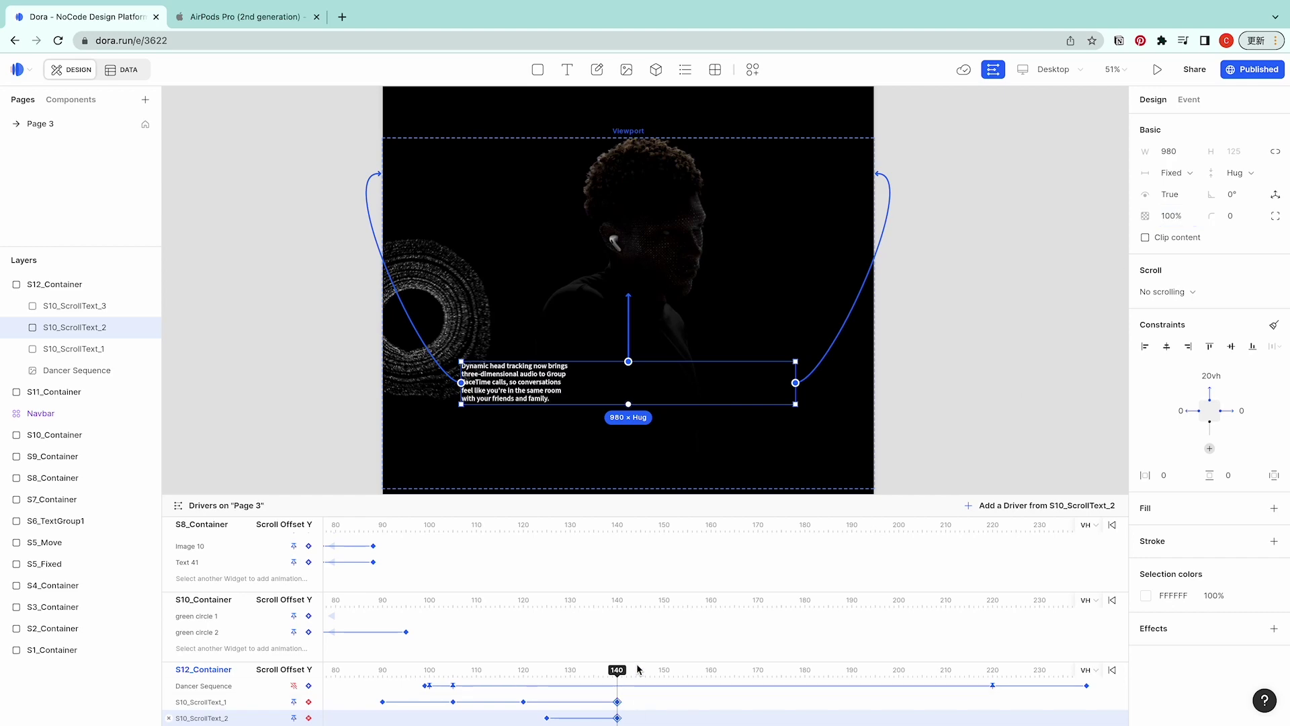
Add a hold keyframe at 160 and fade S10_ScrollText_2 to 0% opacity at 185
left_click_drag(619, 674, 713, 682)
left_click(309, 718)
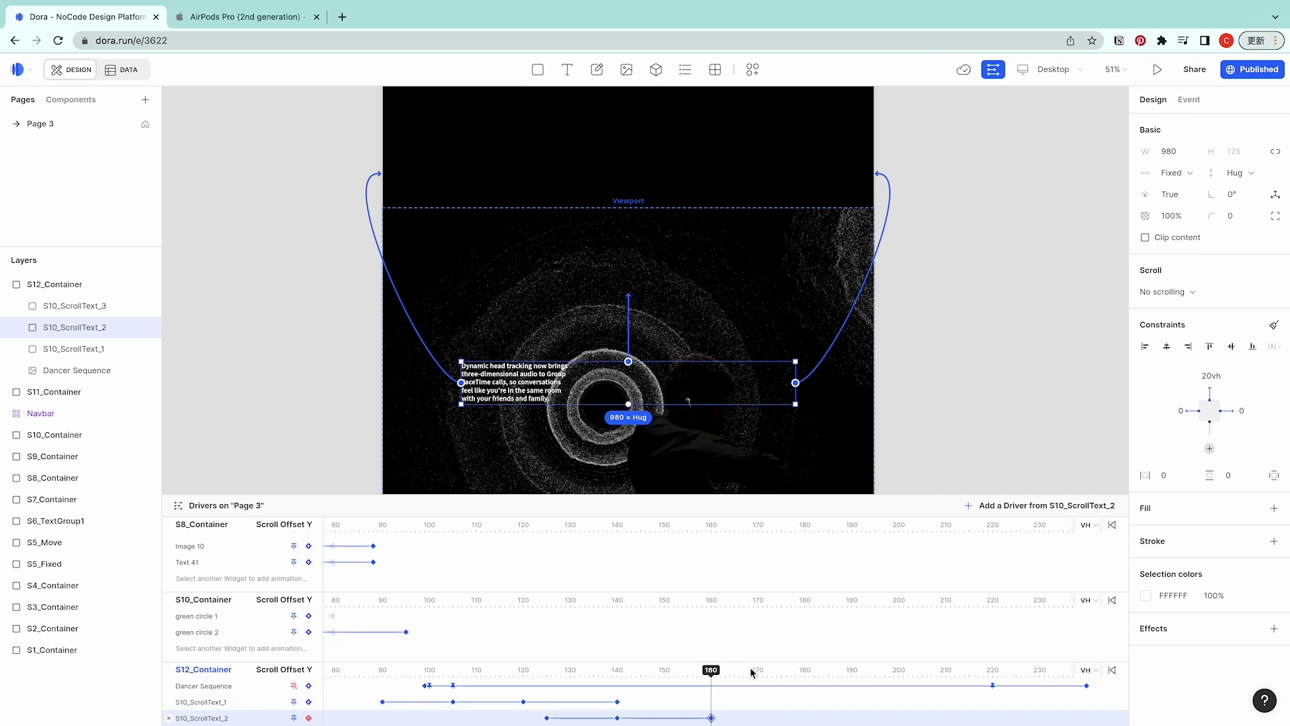
left_click_drag(750, 675, 830, 680)
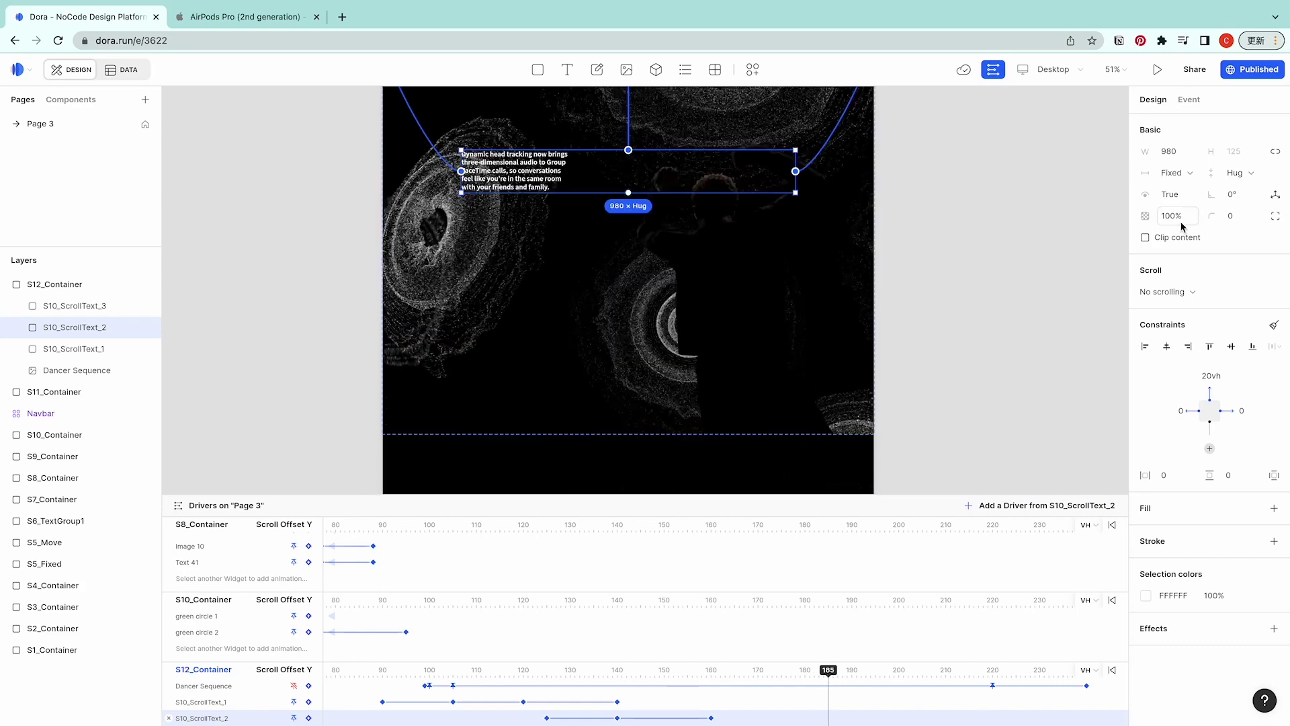
left_click(1179, 217)
type("0")
key("Return")
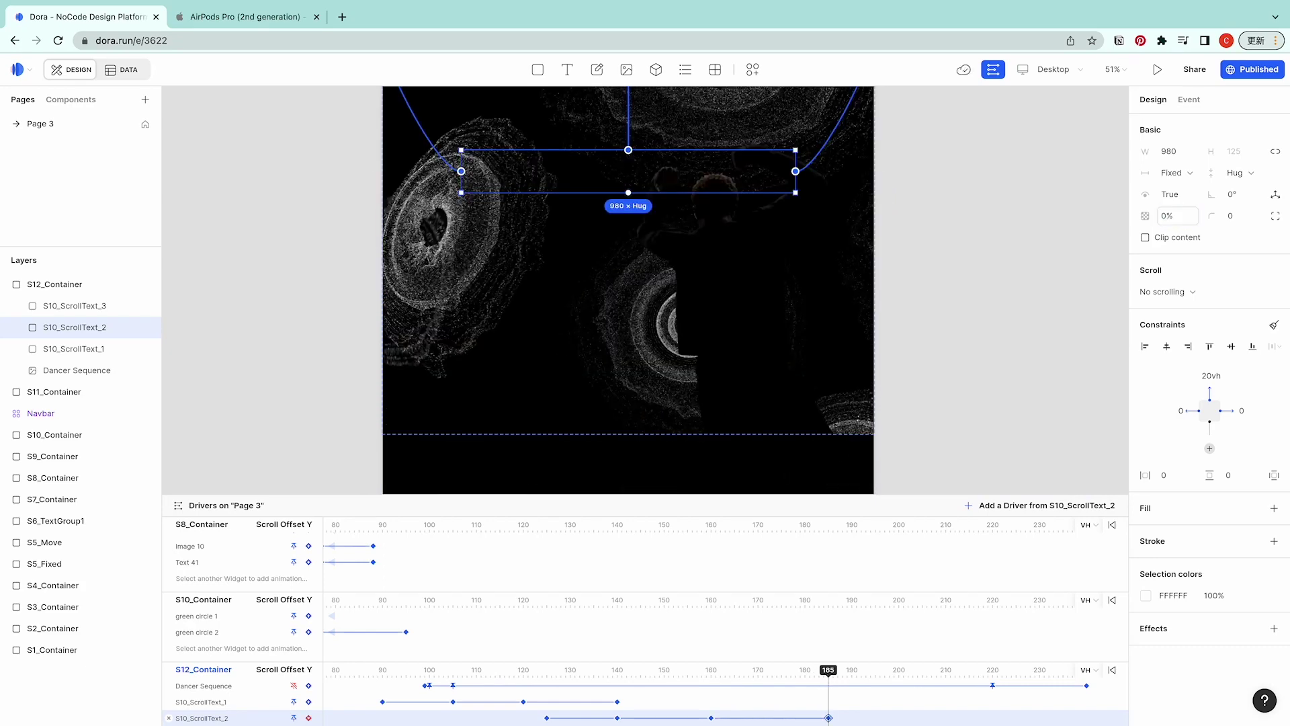
left_click(74, 305)
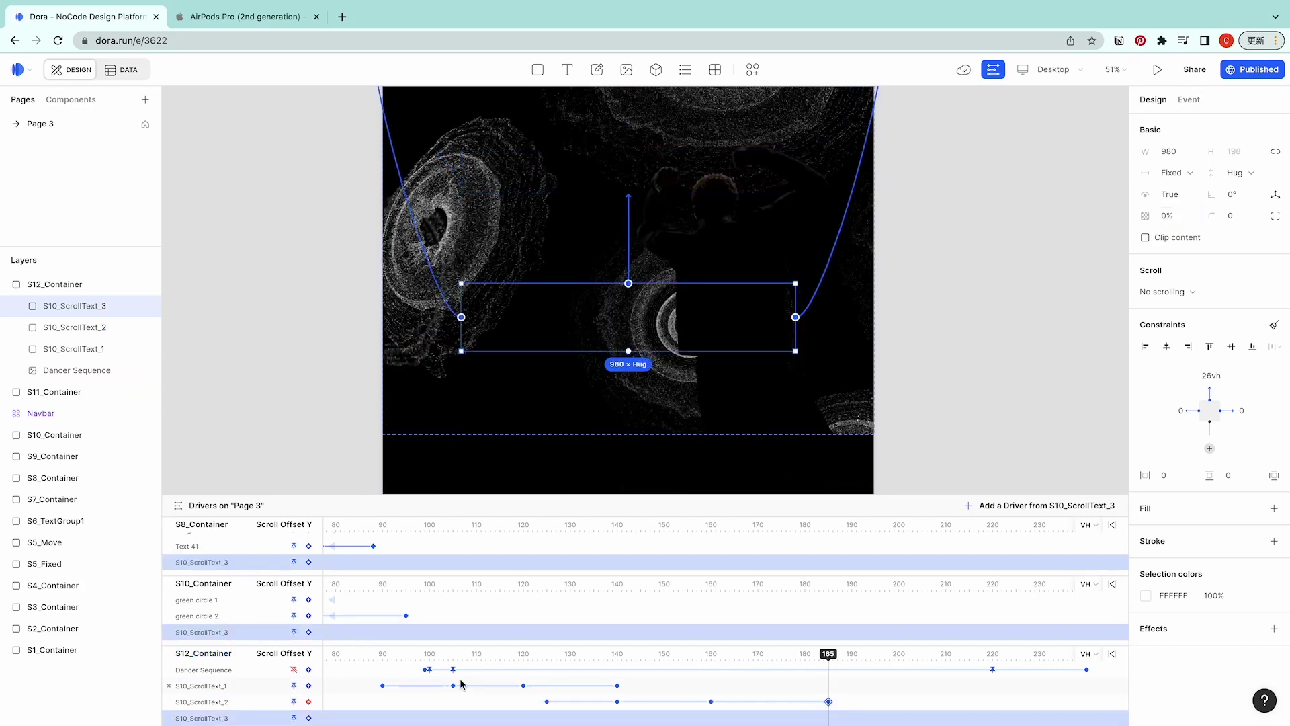
Keyframe S10_ScrollText_3 at 175 and raise its opacity to 100% around 191–200
left_click(783, 664)
left_click(309, 718)
left_click_drag(804, 658, 854, 663)
left_click(1179, 215)
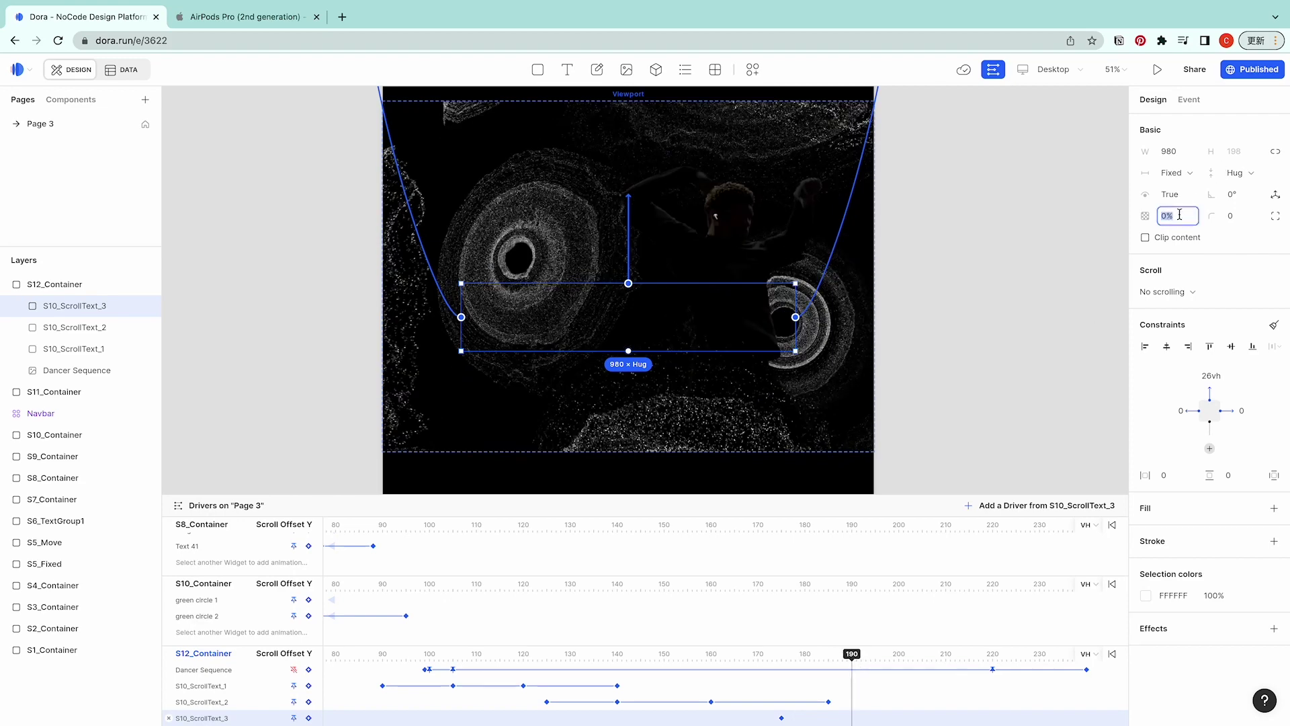
type("100")
key("Return")
left_click_drag(852, 658, 899, 662)
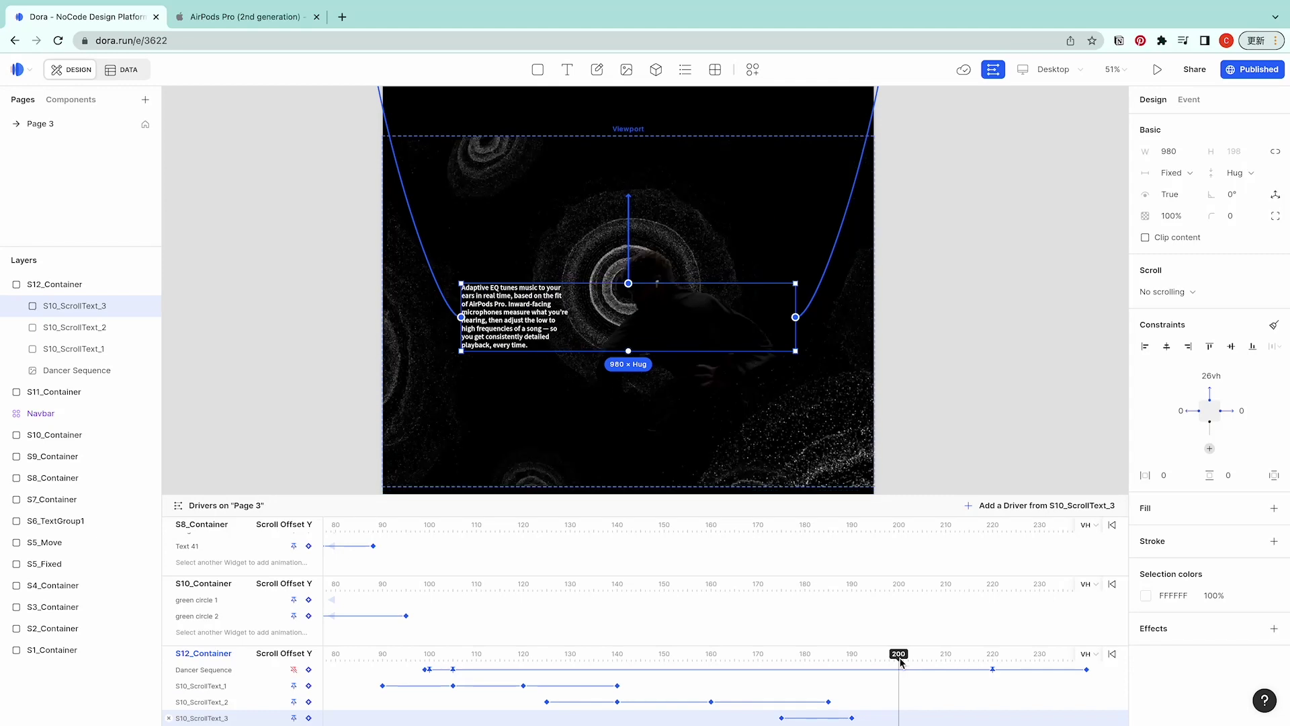
left_click(309, 718)
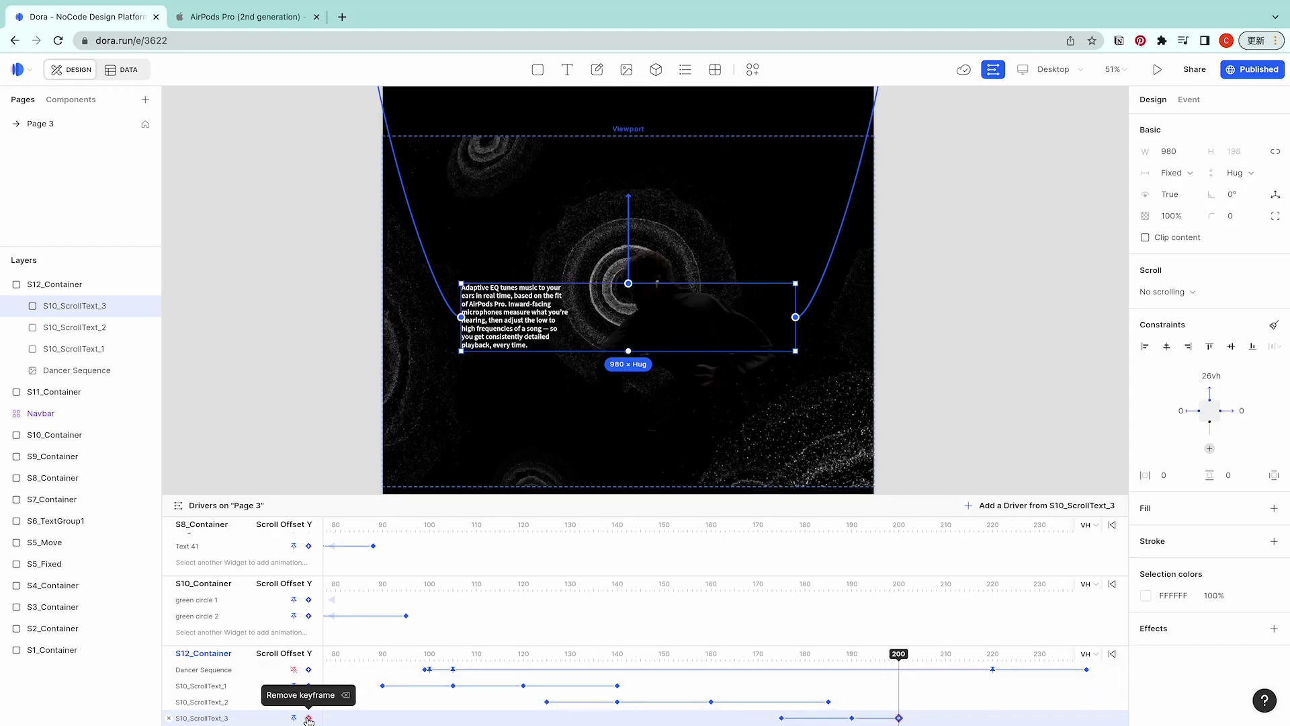
Set S10_ScrollText_3 to 0% opacity at offset 220 and scrub back to check the fade
left_click(995, 660)
left_click(1180, 223)
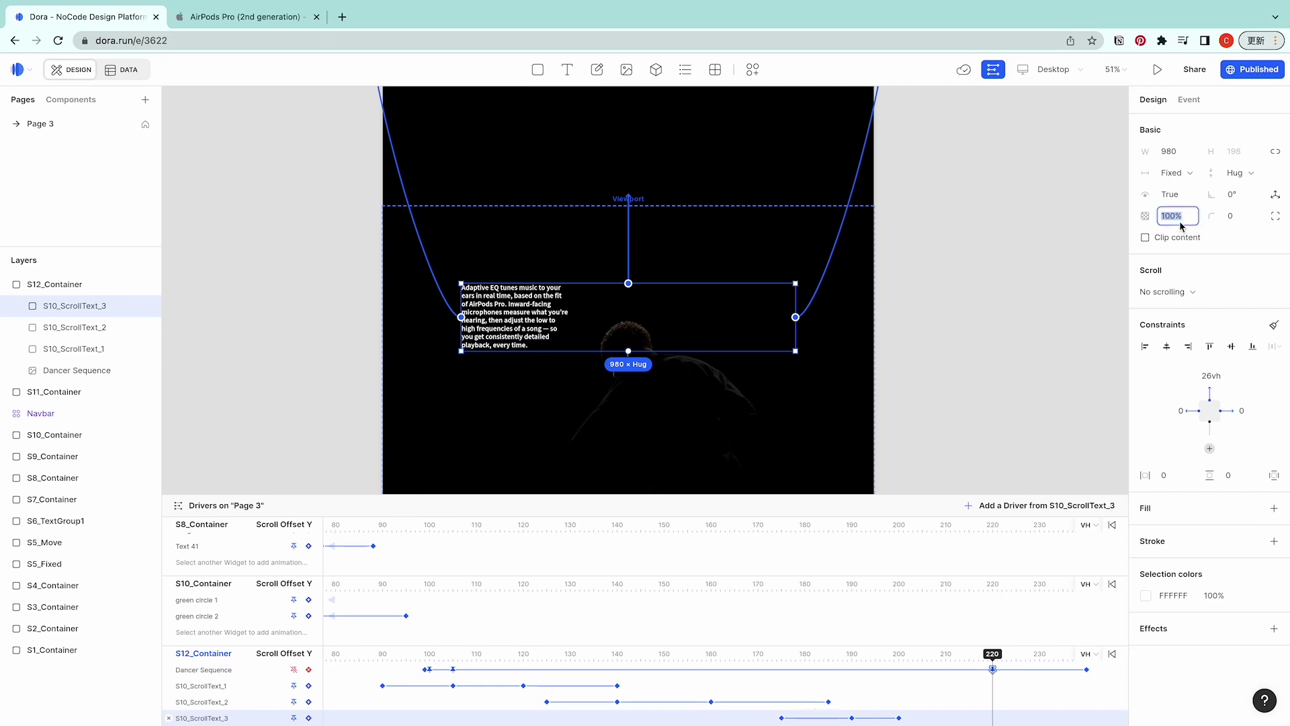
type("00")
key("Return")
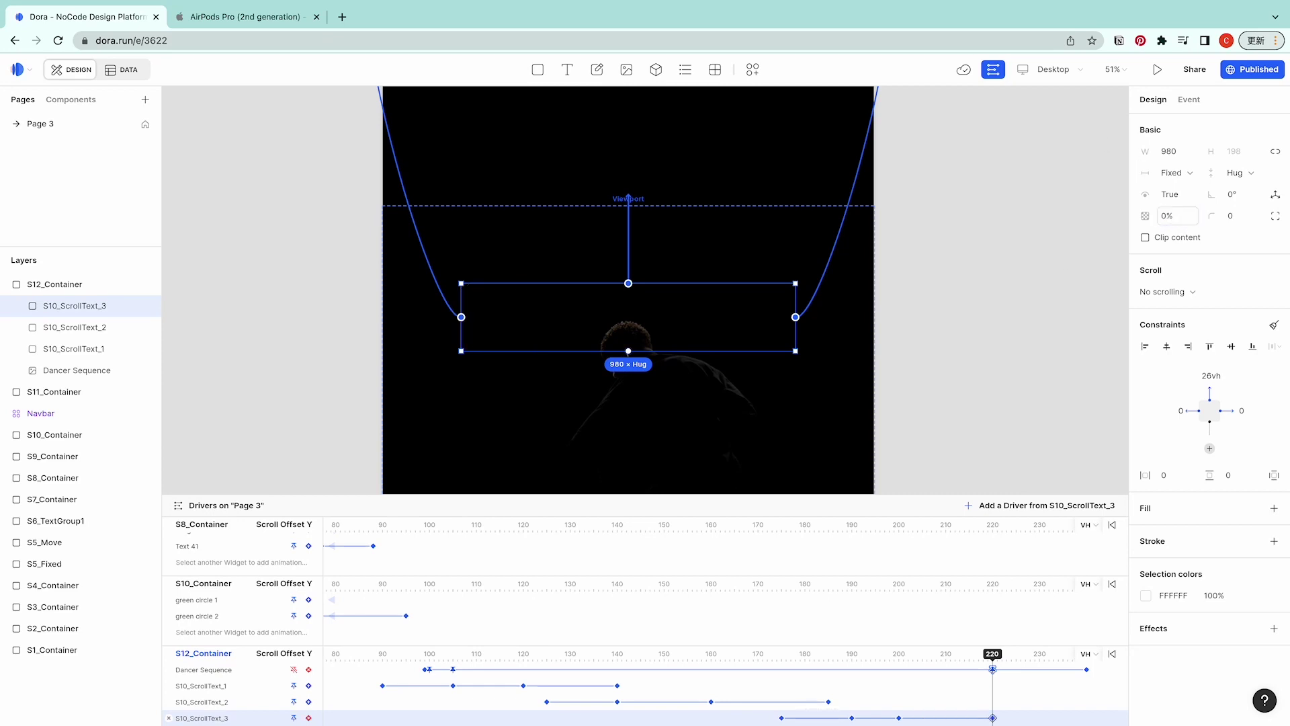
left_click(424, 661)
left_click_drag(427, 659, 862, 657)
scroll(984, 343, "down", 4)
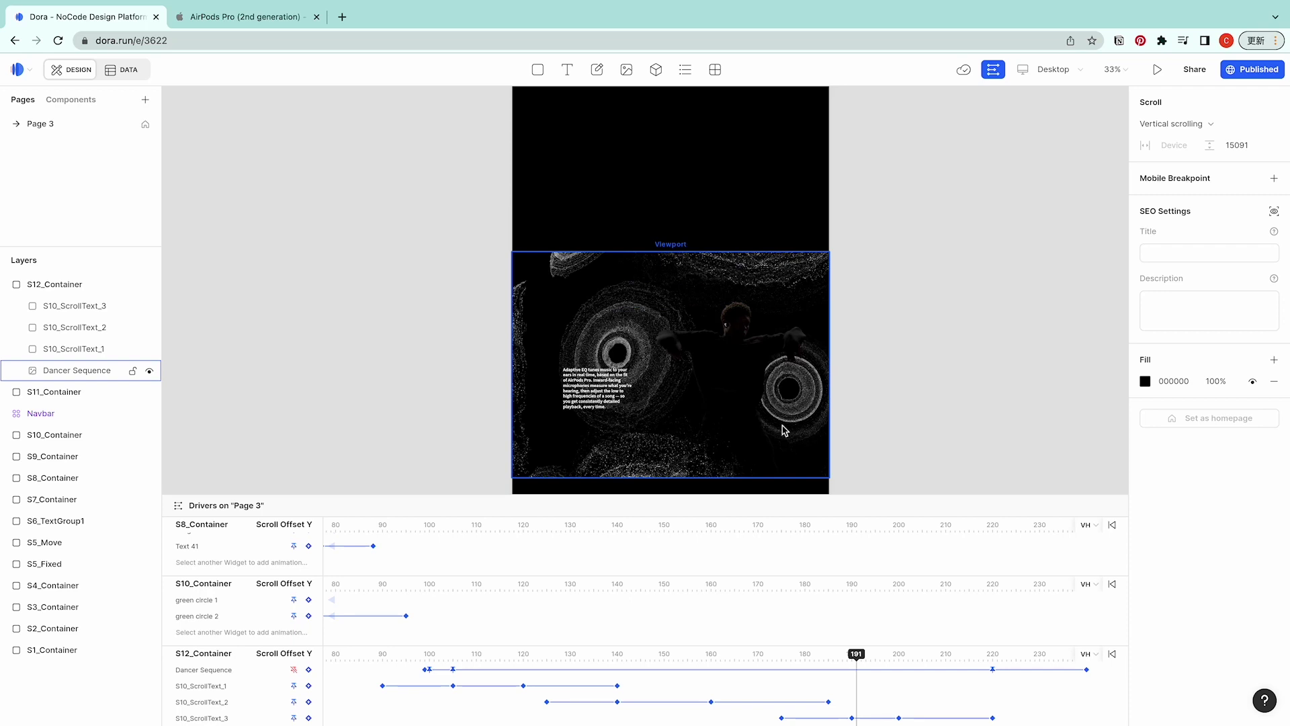
scroll(928, 309, "down", 3)
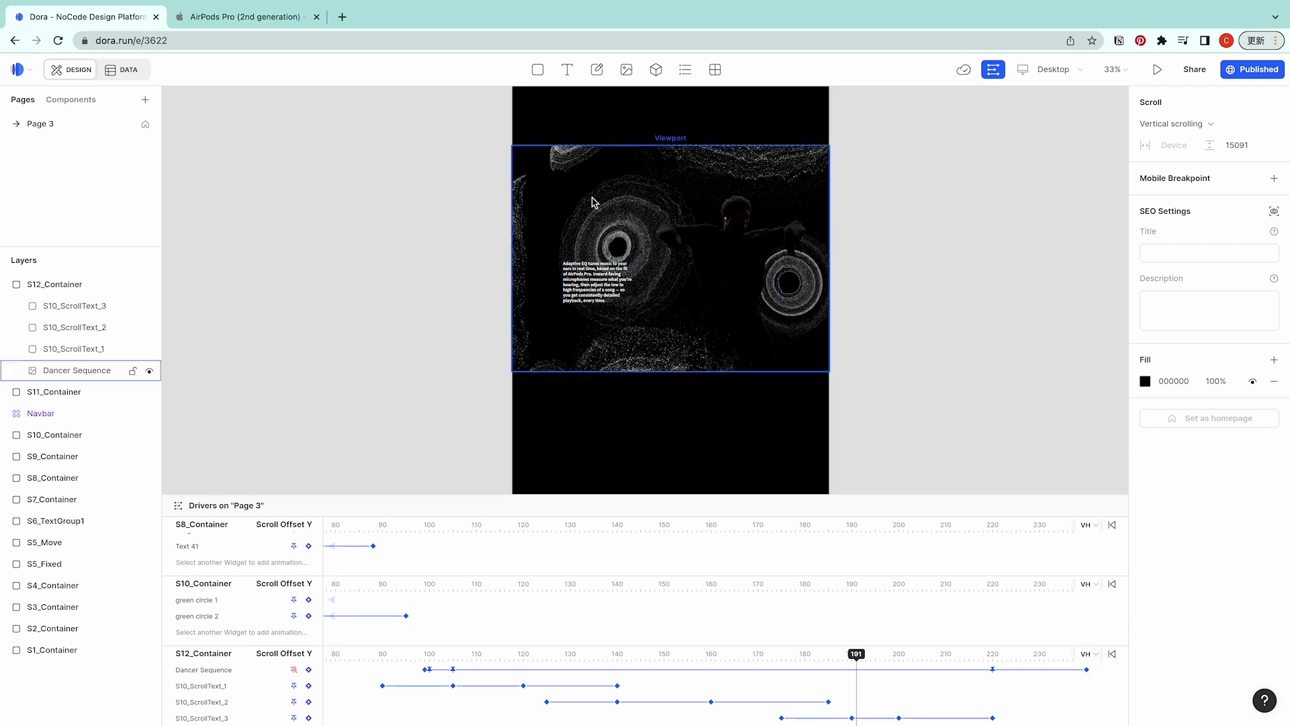
Anchor the Dancer Sequence's top to S12_Container at 140vh, replacing the 1434 px offset
left_click(1087, 669)
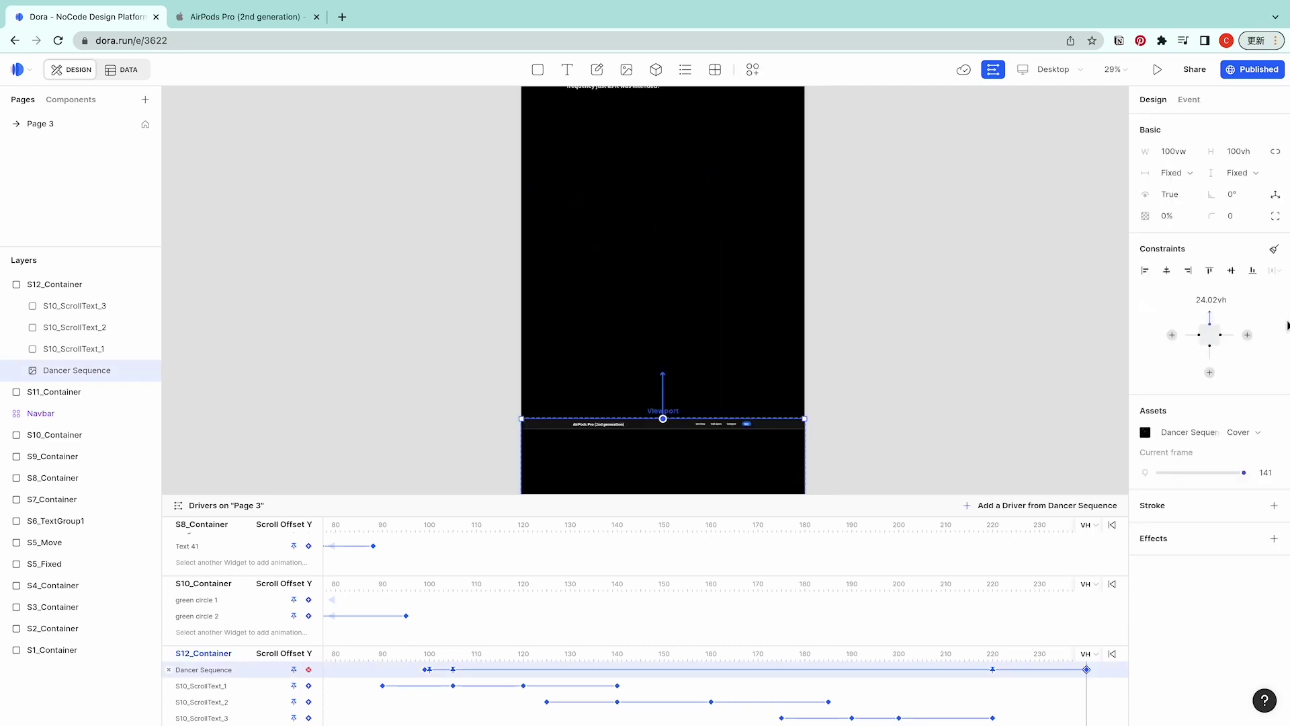
scroll(1022, 699, "right", 3)
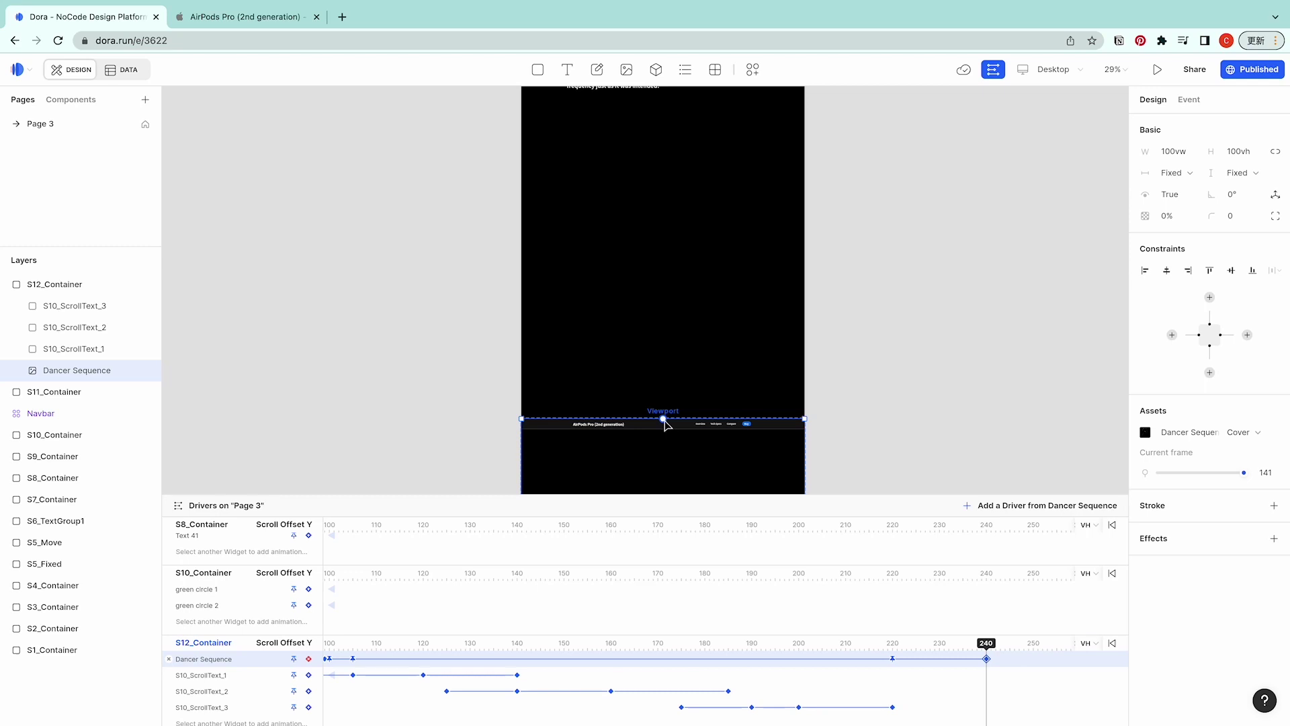
left_click_drag(663, 419, 665, 144)
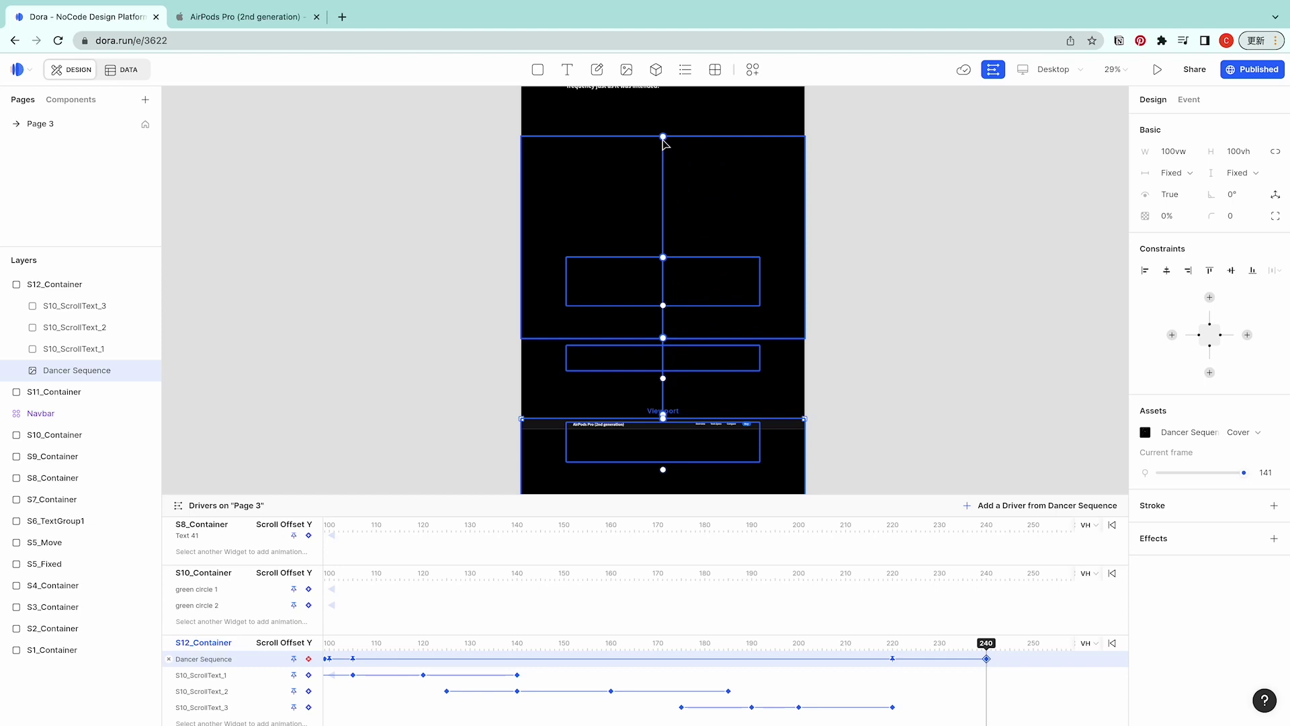
left_click_drag(663, 143, 663, 143)
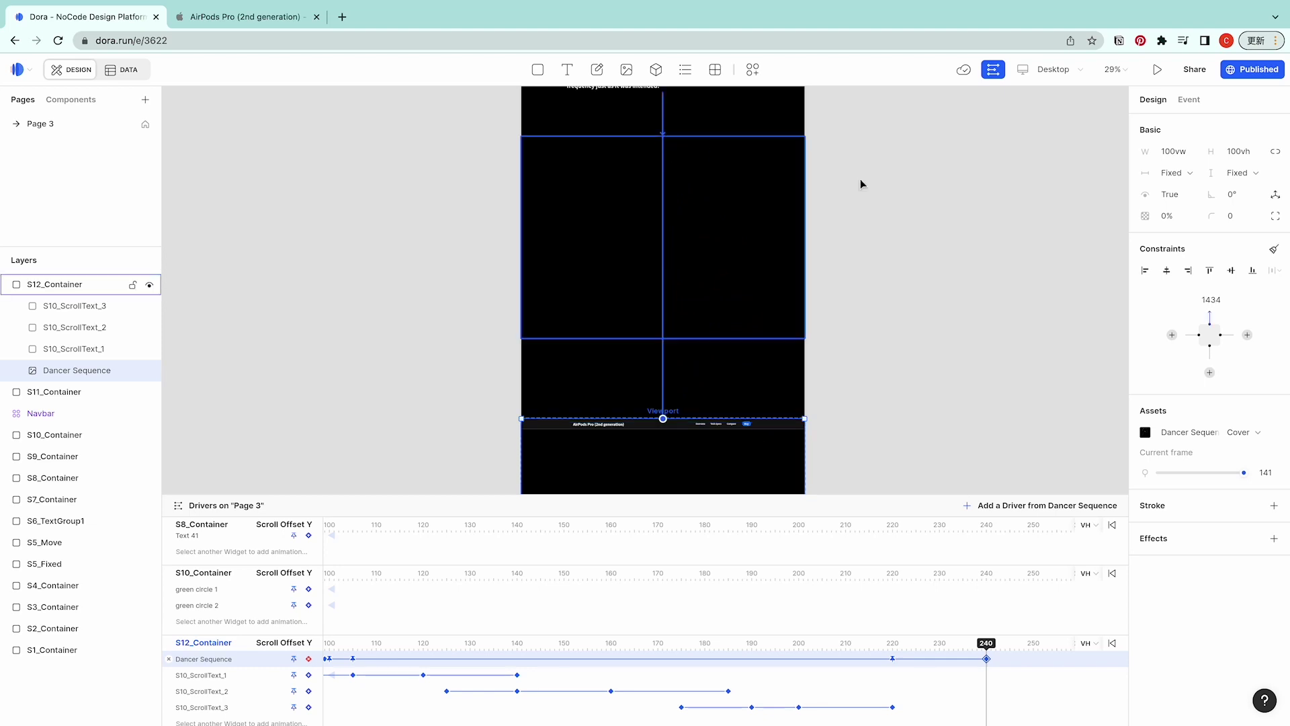
left_click(1216, 299)
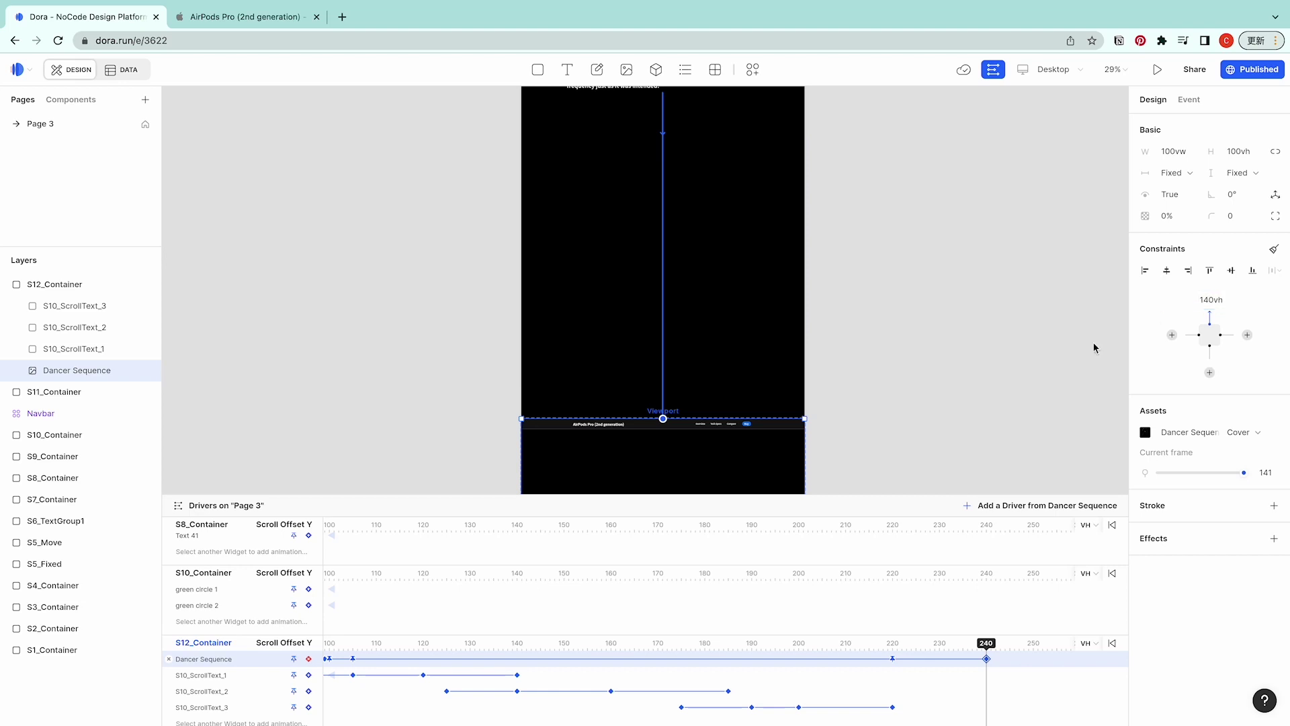
left_click(865, 654)
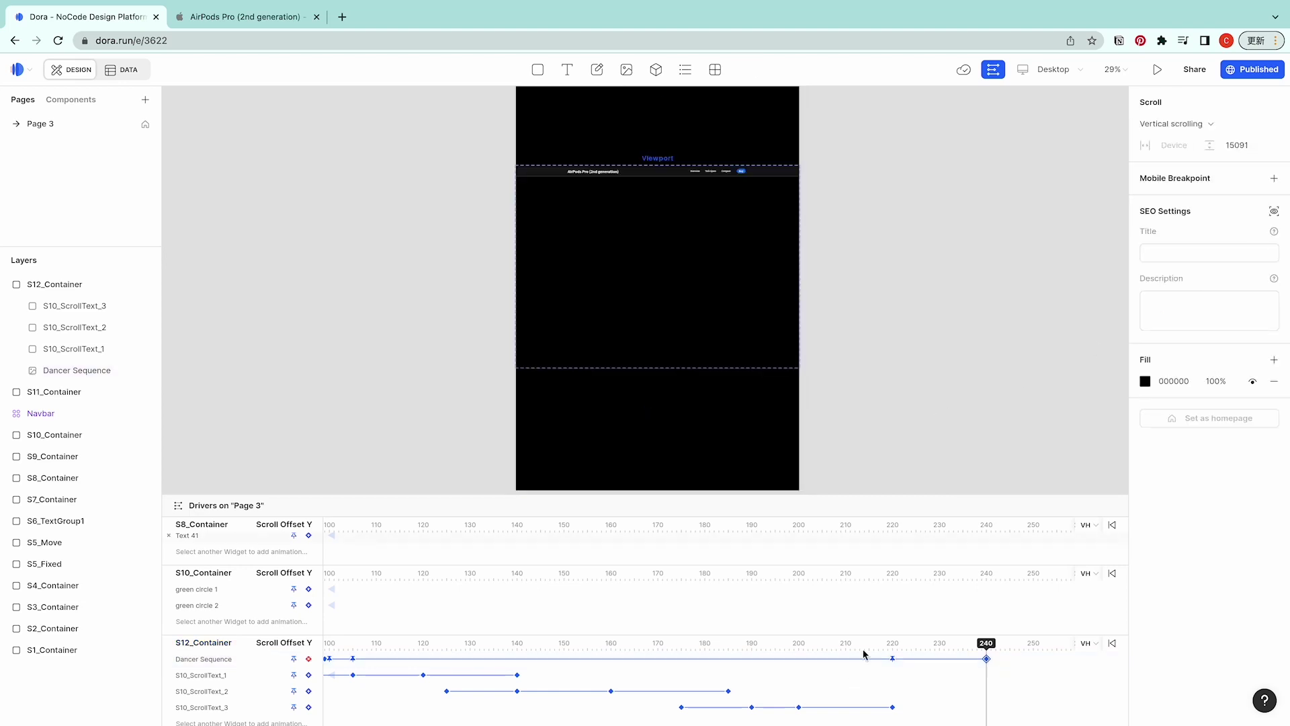
Inspect S11_TextGroup_1's label, headline and MagSafe body paragraph, then switch to the AirPods Pro tab
left_click(733, 273)
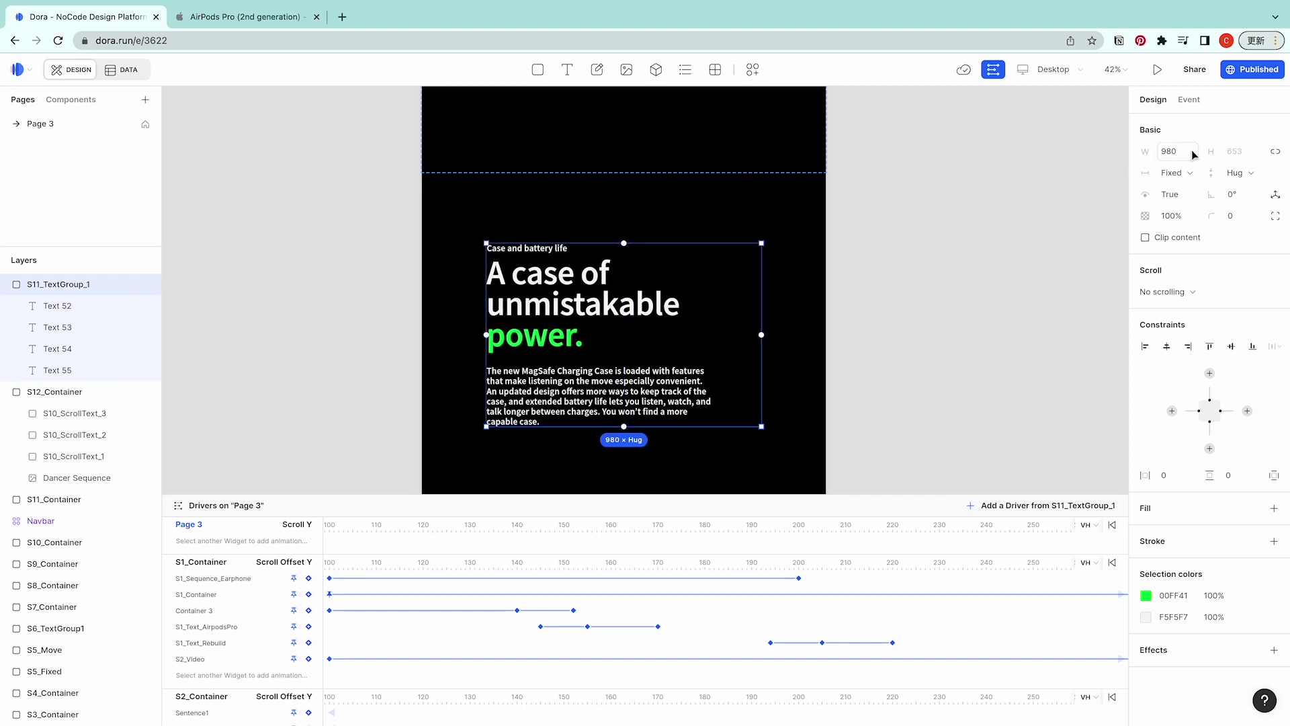
double_click(505, 252)
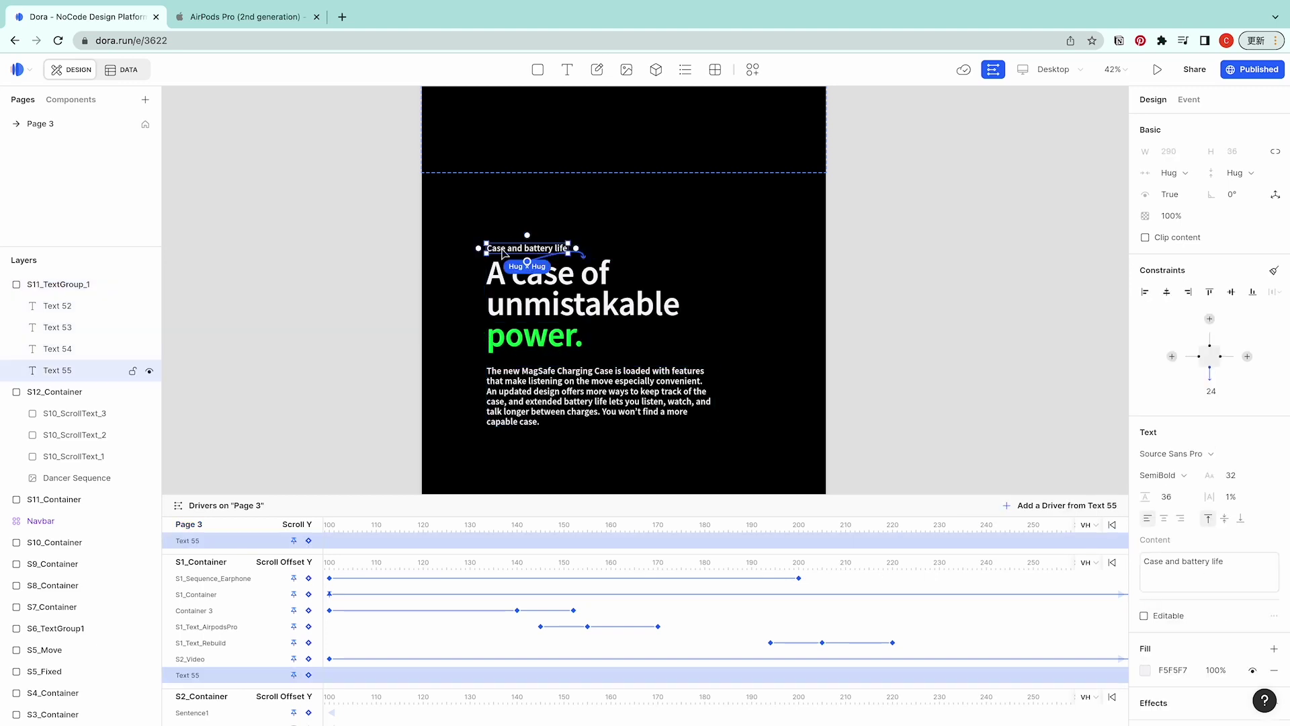
left_click(605, 308)
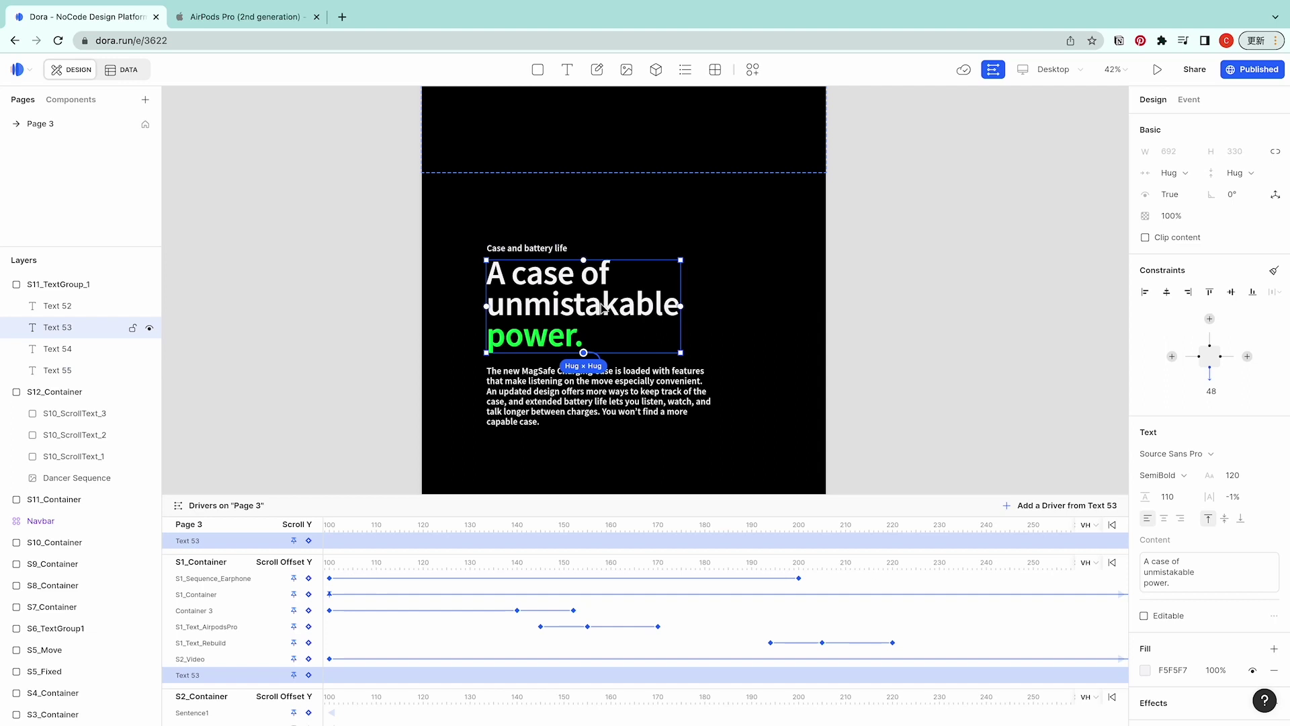
left_click(619, 382)
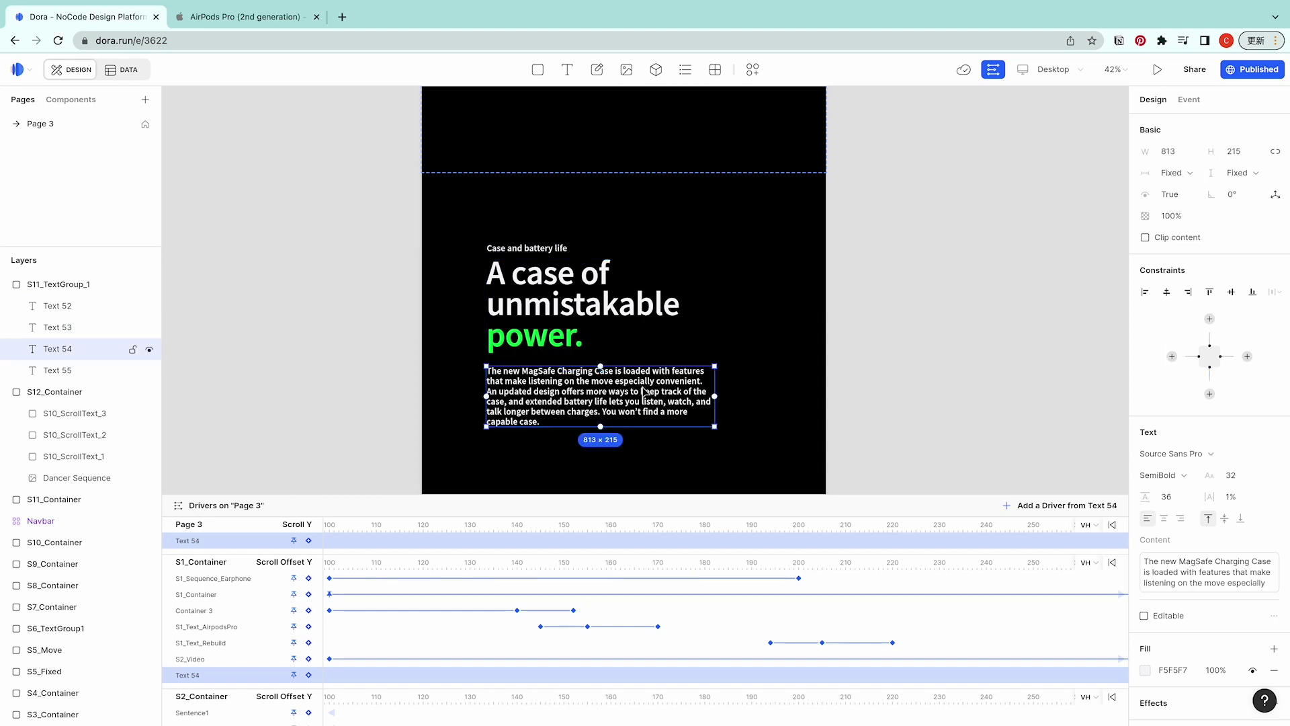
scroll(595, 335, "up", 5)
left_click(489, 202)
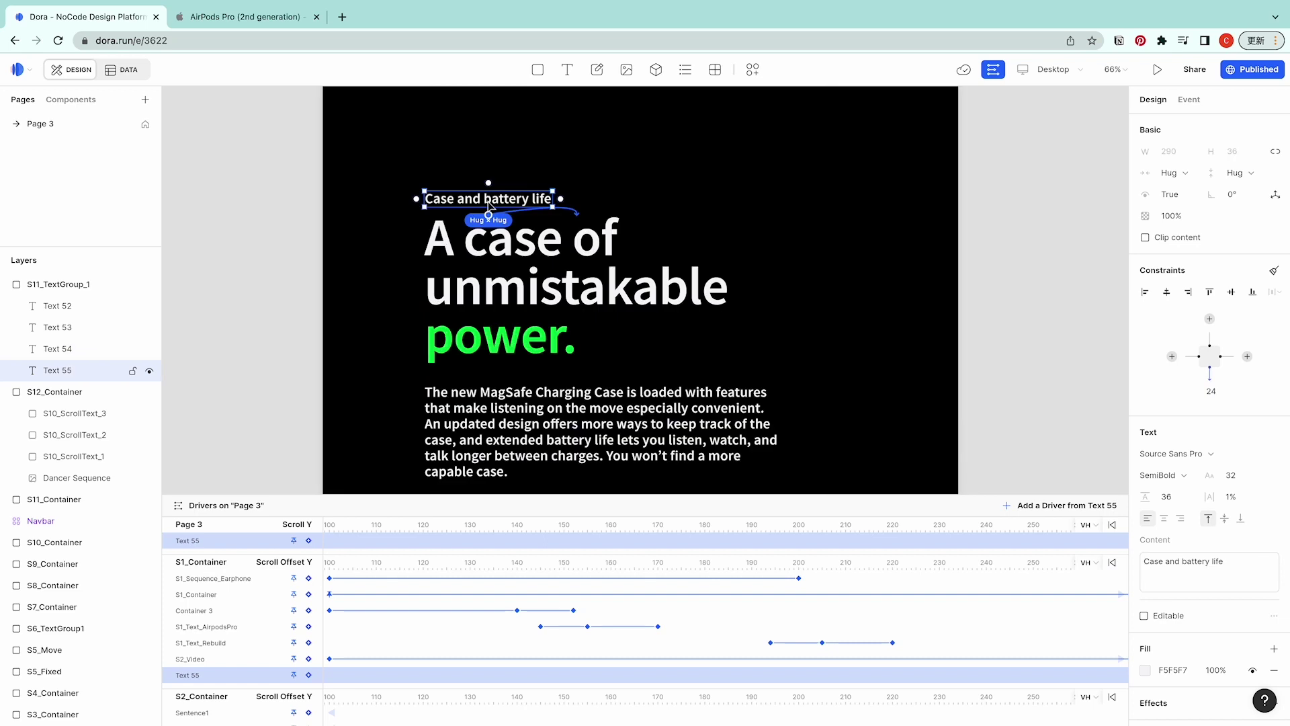
left_click(589, 288)
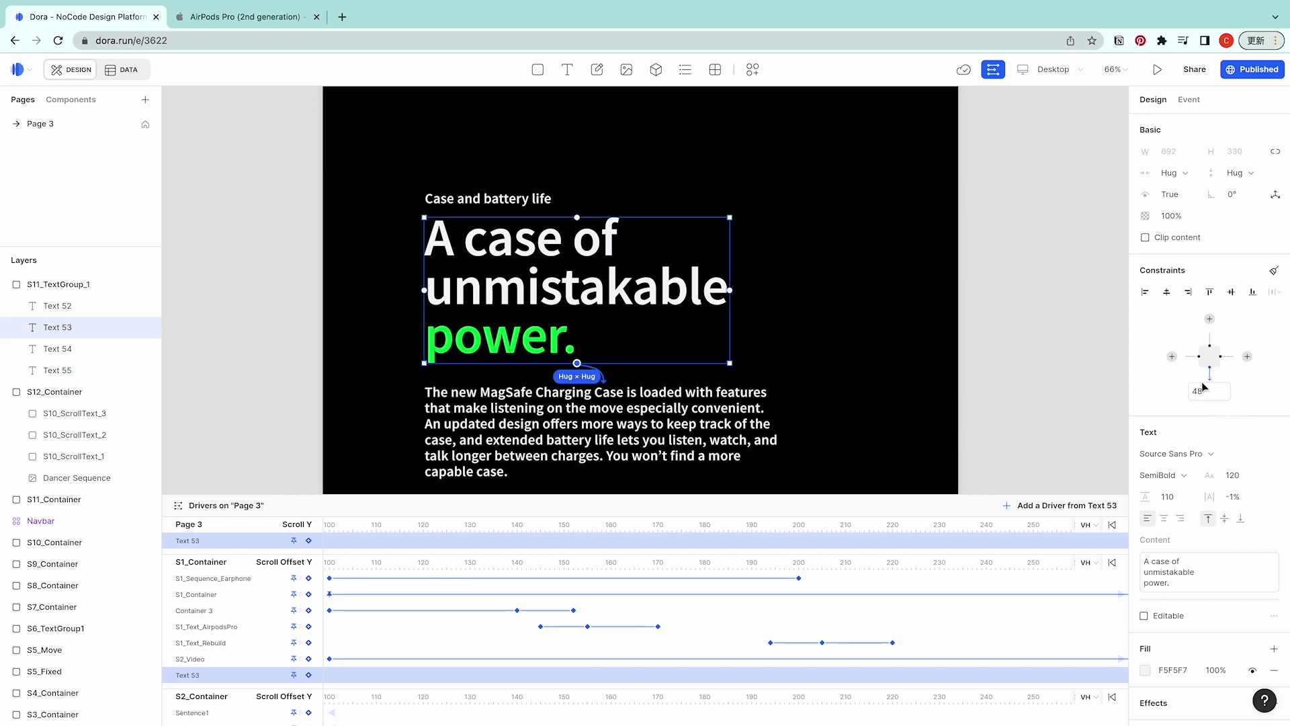
left_click(623, 410)
key("ctrl+Tab")
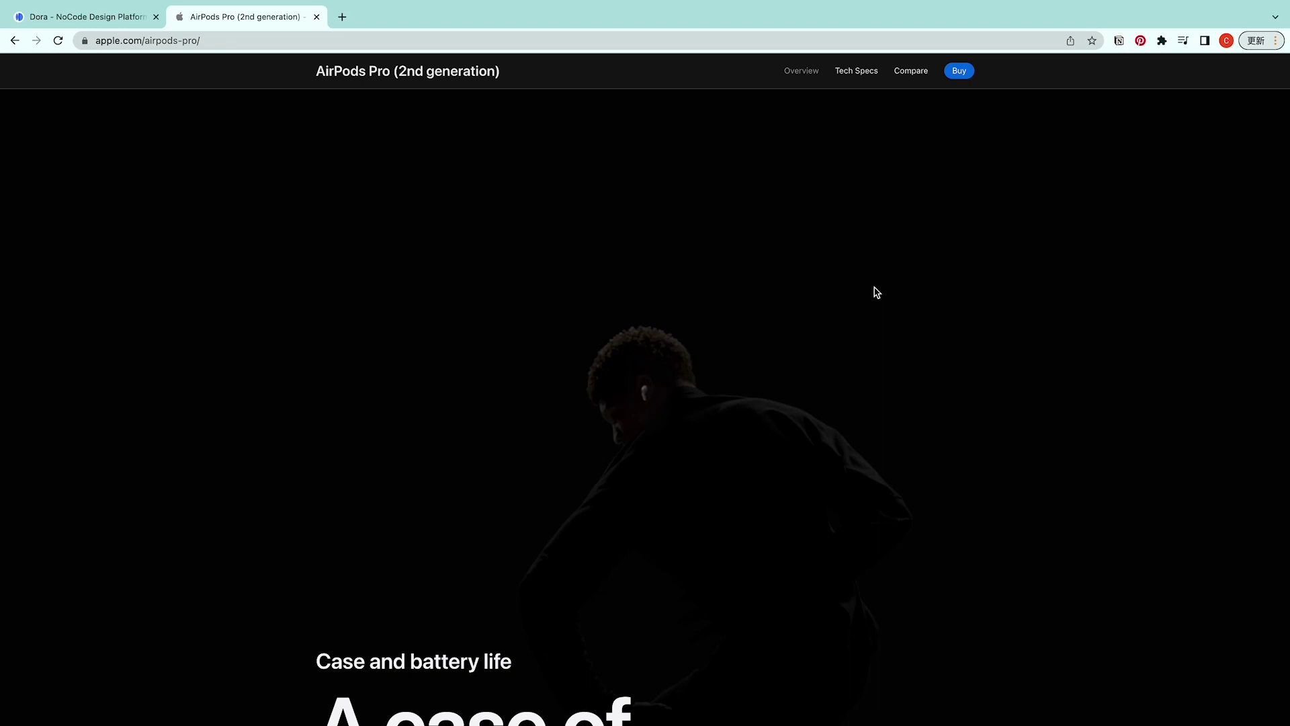
Scroll the Apple page down to 'Case and battery life' and go back to the Dora tab
scroll(877, 293, "down", 2)
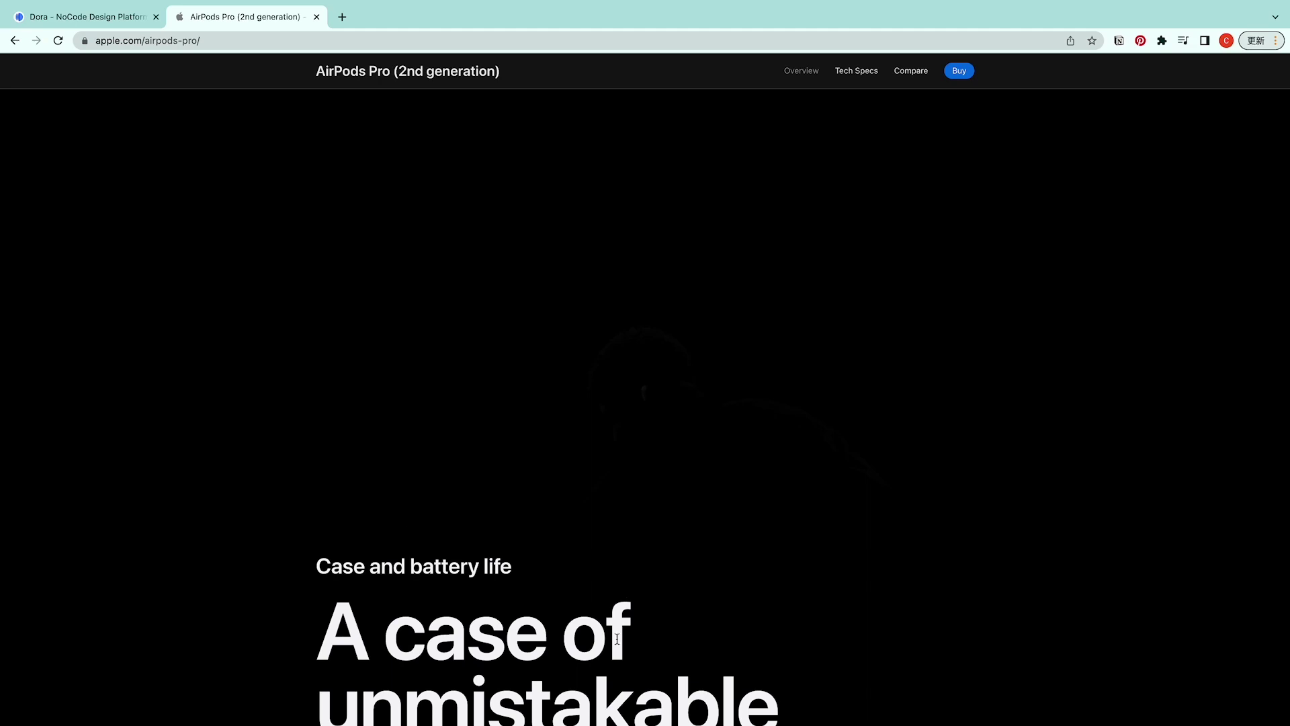
scroll(542, 438, "down", 4)
left_click(88, 53)
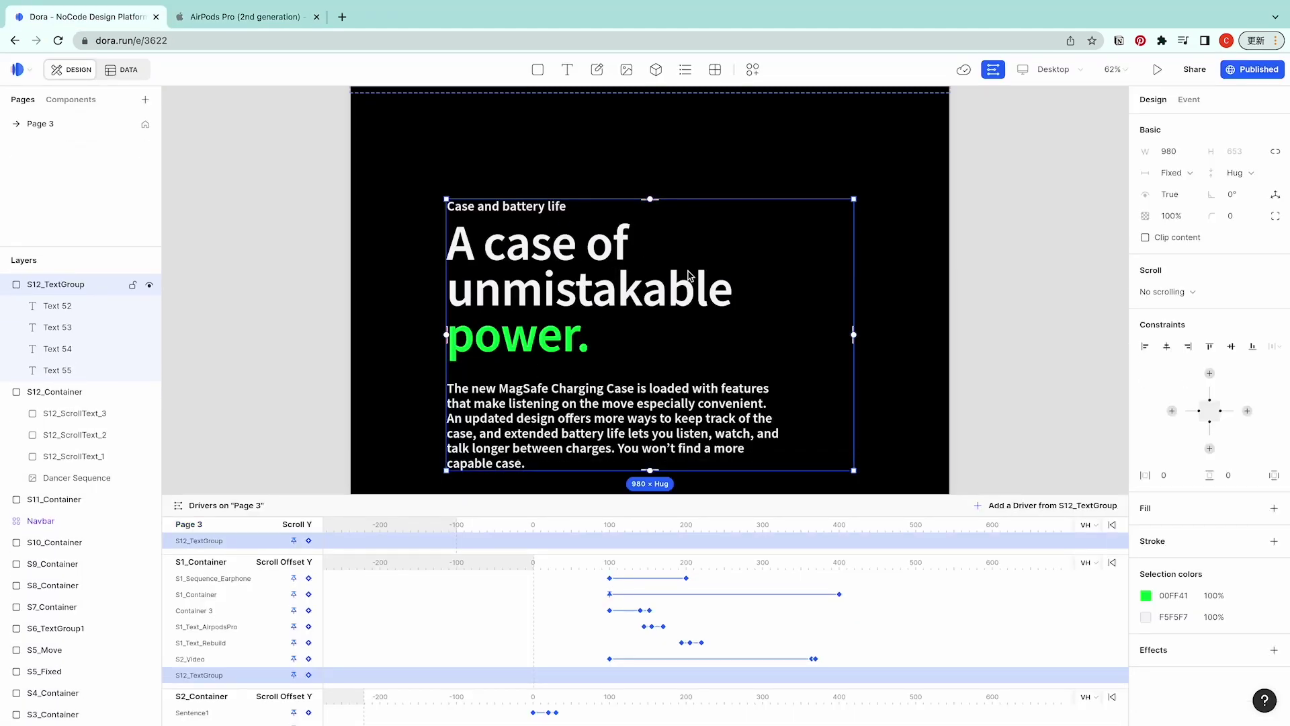
Move S12_TextGroup into S12_Container and pin its top 50vh below the element above
left_click_drag(73, 316, 78, 410)
scroll(568, 286, "down", 5)
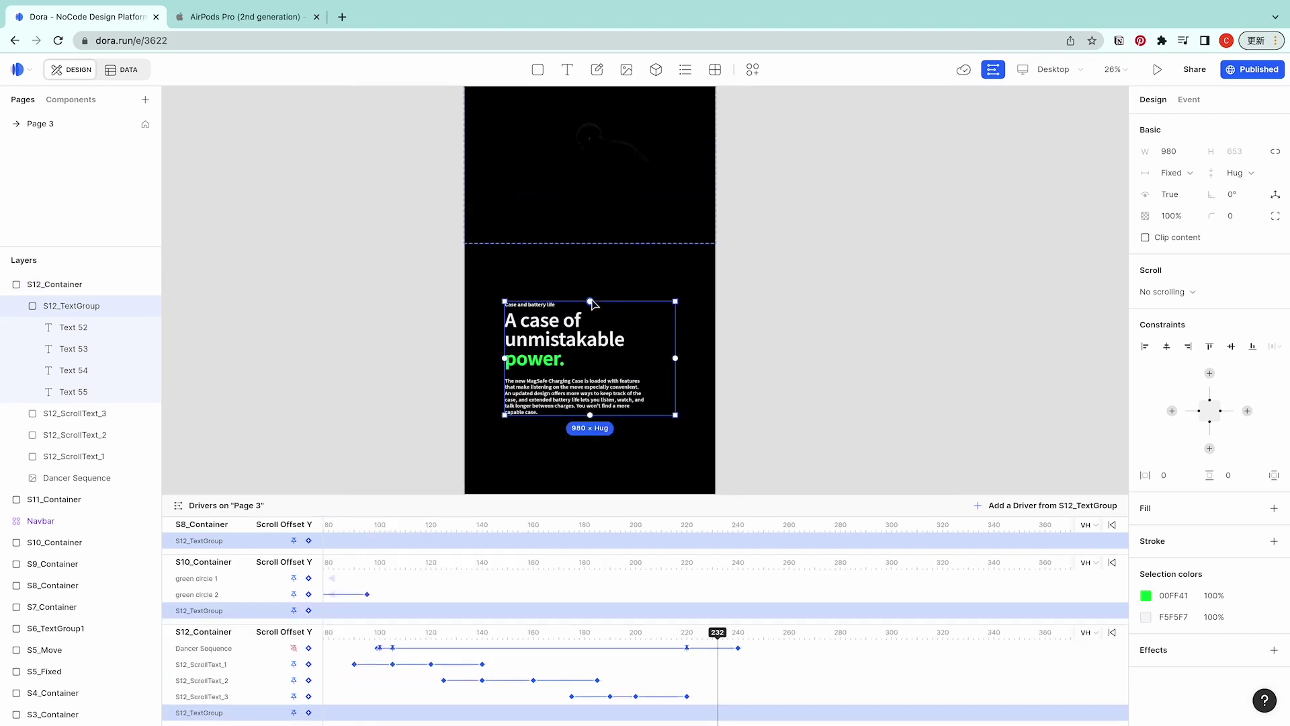
scroll(608, 302, "down", 1)
left_click_drag(609, 302, 603, 200)
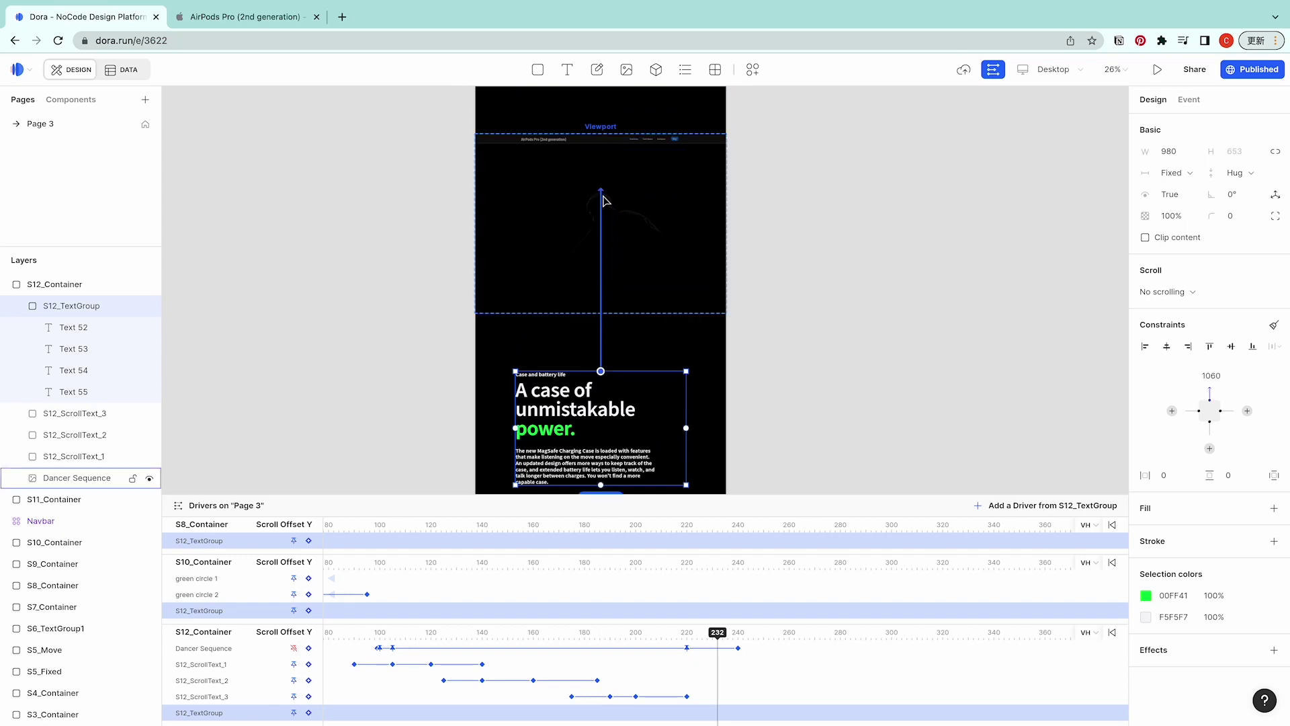
left_click(1205, 376)
type("50")
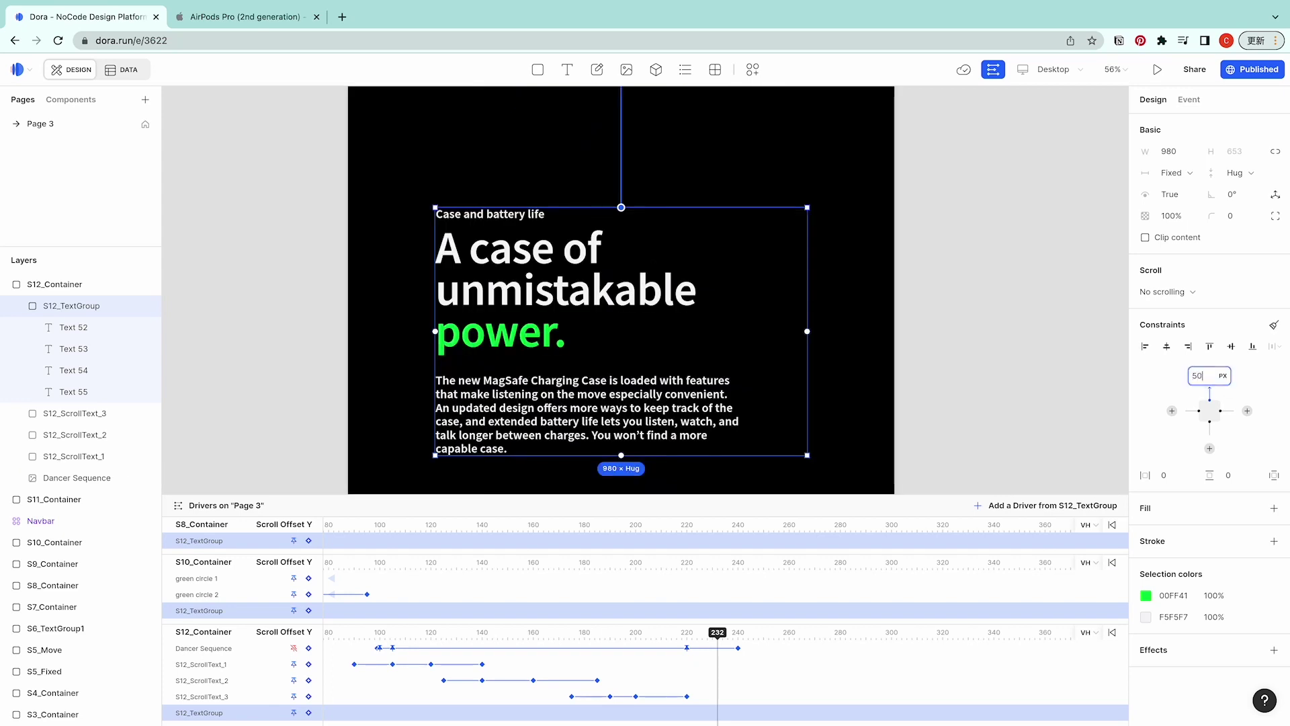
type("vh")
key("Return")
Scrub the scroll preview from 182 past 222 to check the section, then switch to the Apple page
left_click(590, 635)
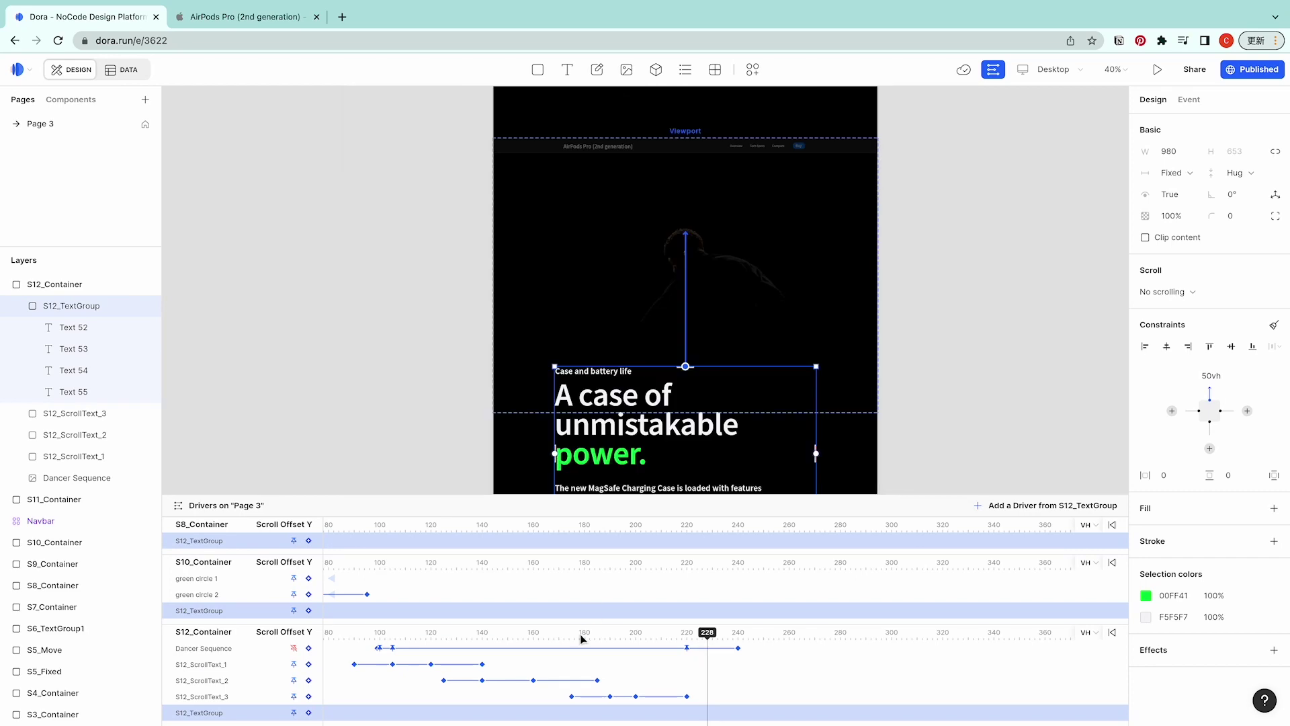
left_click_drag(591, 638, 702, 647)
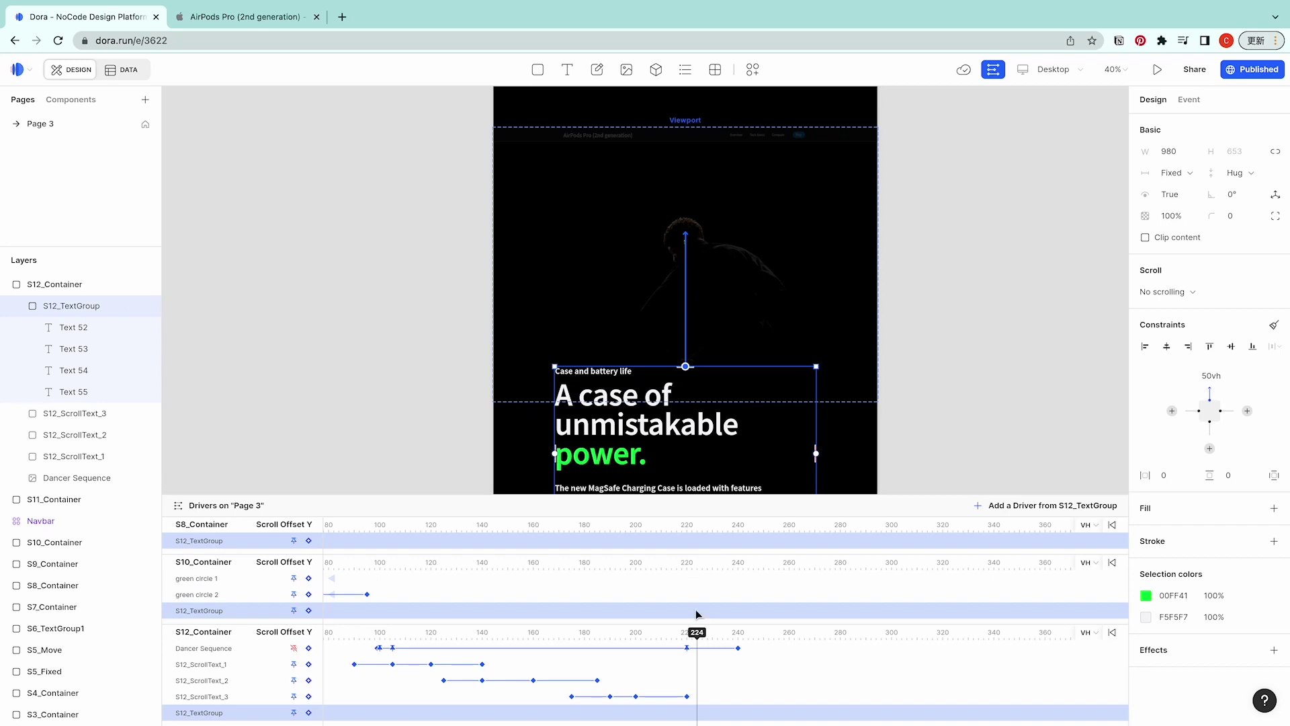
left_click_drag(717, 642, 732, 639)
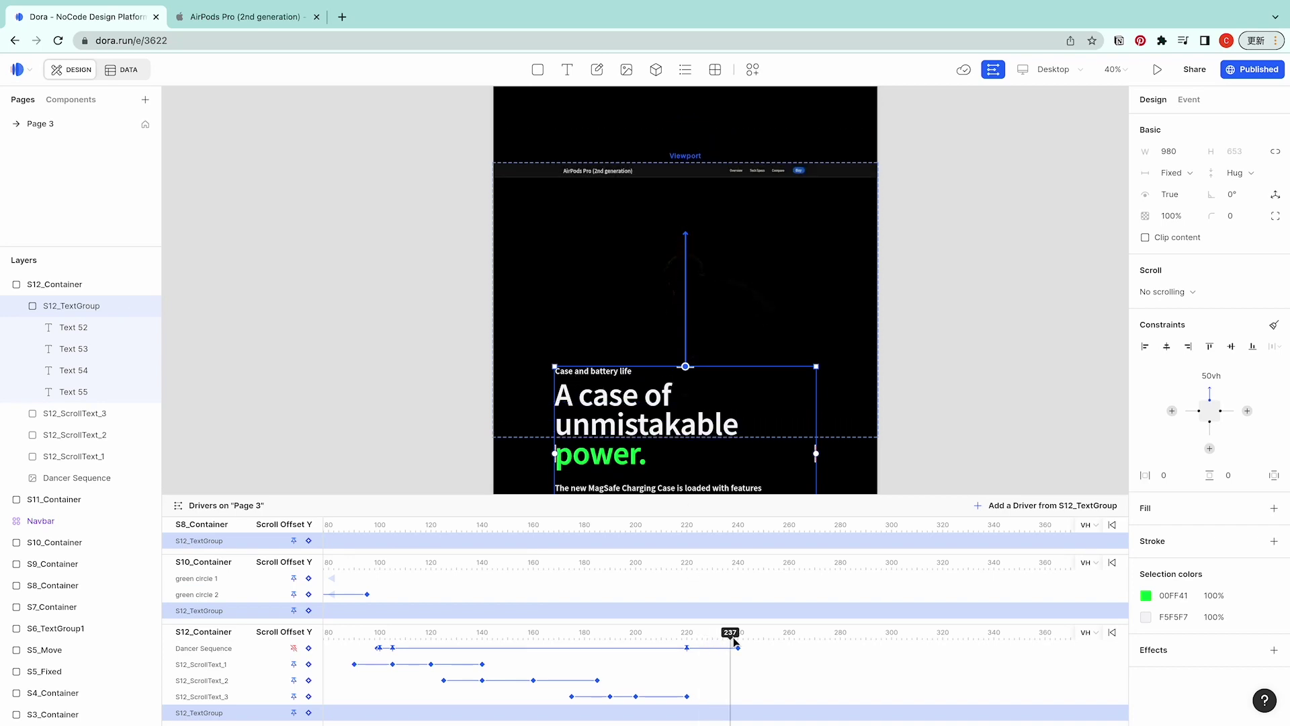
key("ctrl+Tab")
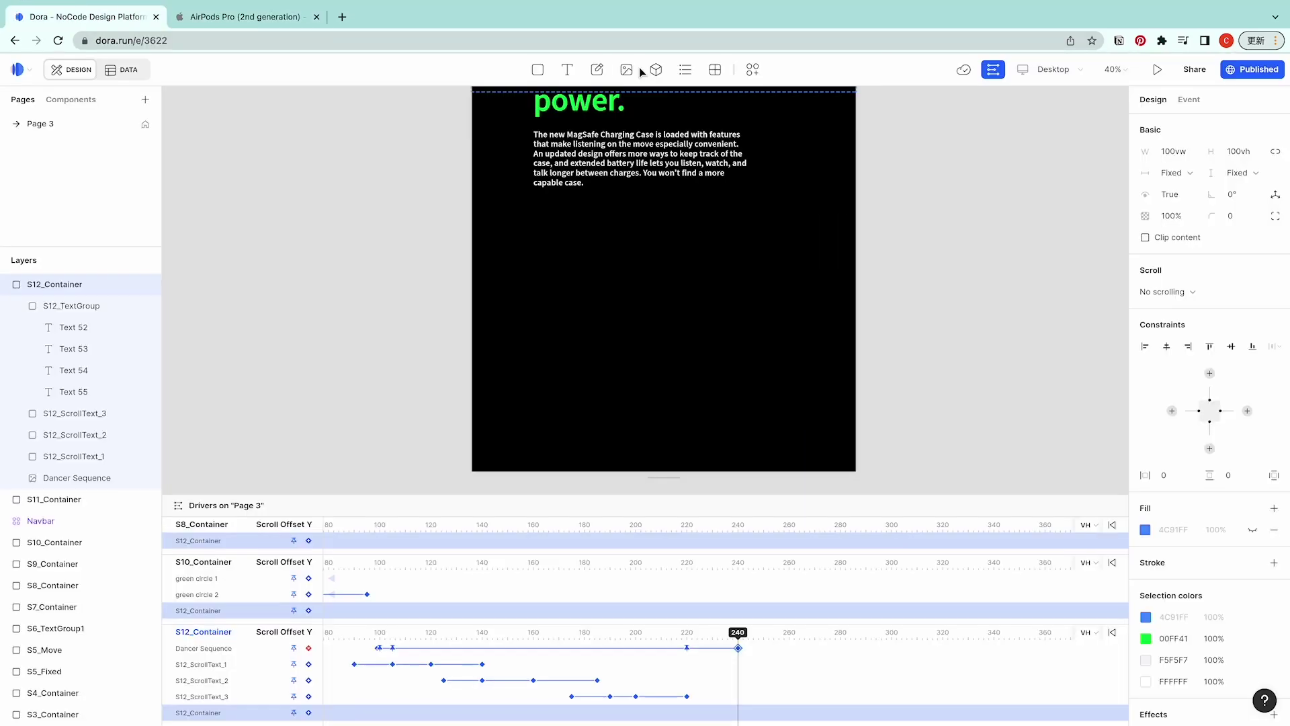
Draw a new box sized 100vw wide by 80vh tall, flush with the artboard edges
left_click(91, 16)
left_click(539, 70)
left_click_drag(513, 274, 907, 415)
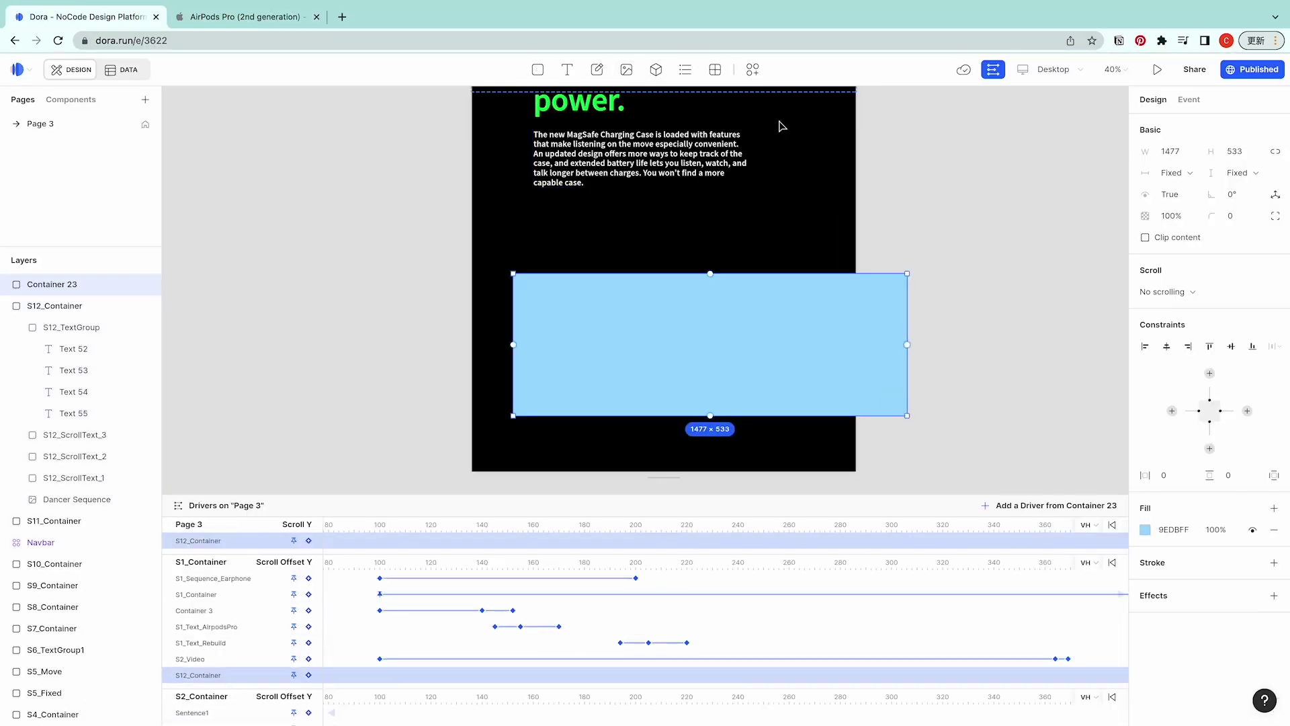
left_click(1171, 151)
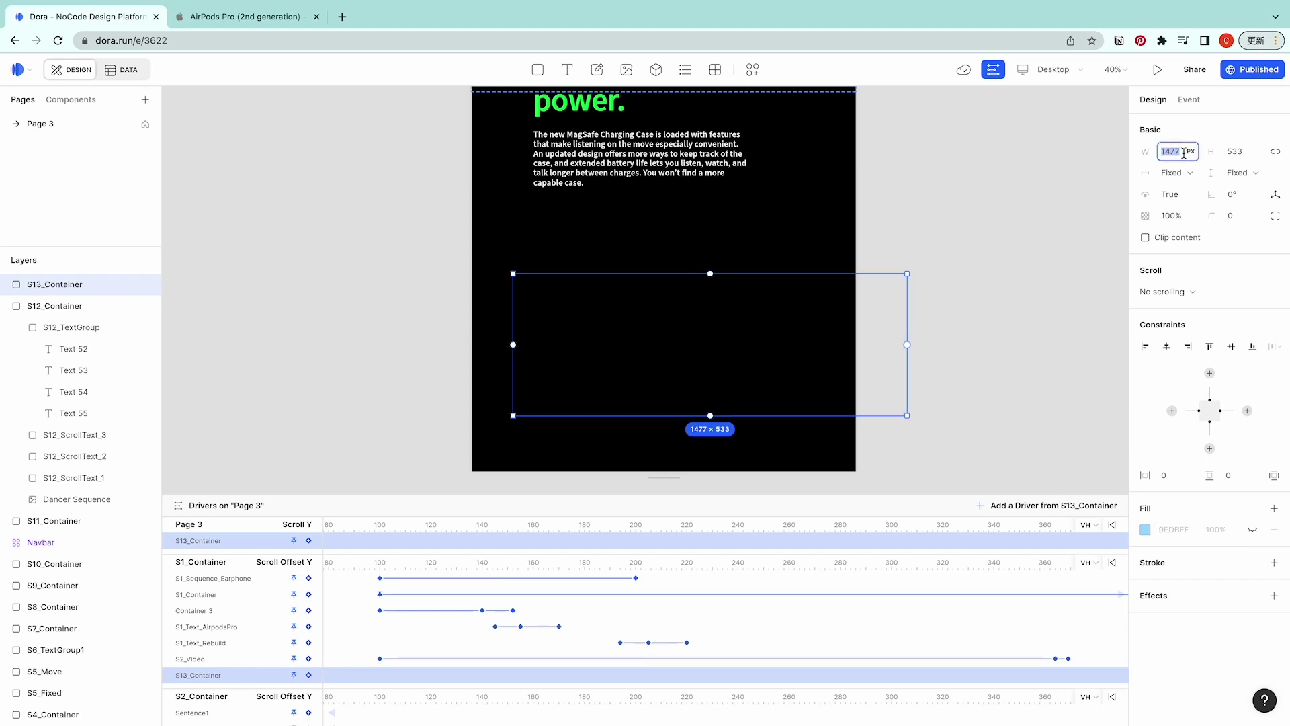
type("100vw")
key("Return")
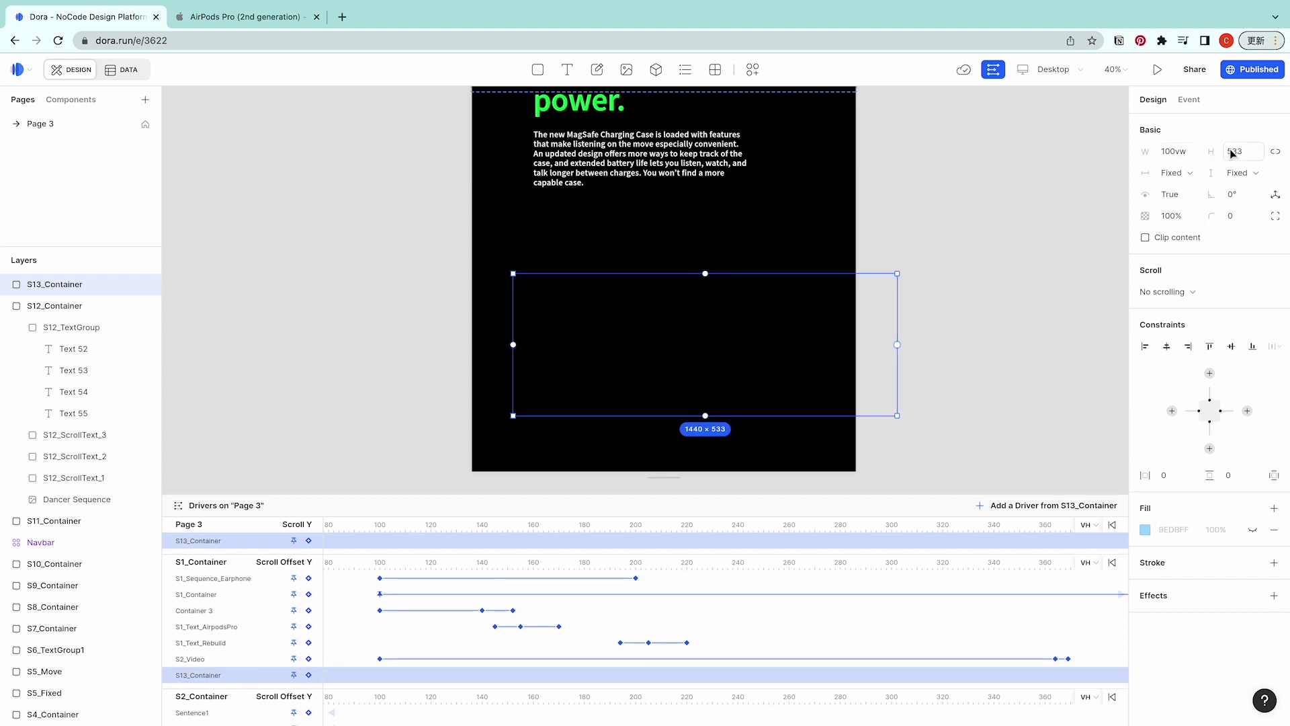
left_click(1232, 153)
type("1")
key("Return")
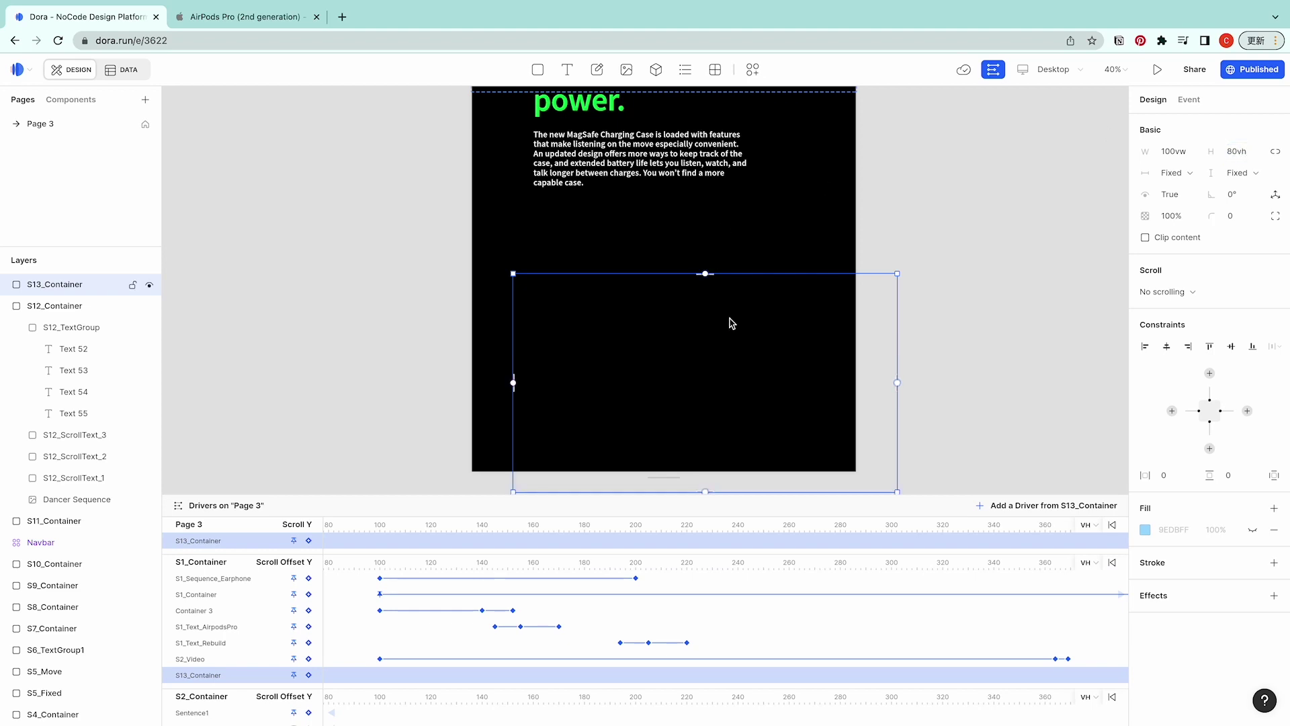
left_click_drag(777, 346, 740, 289)
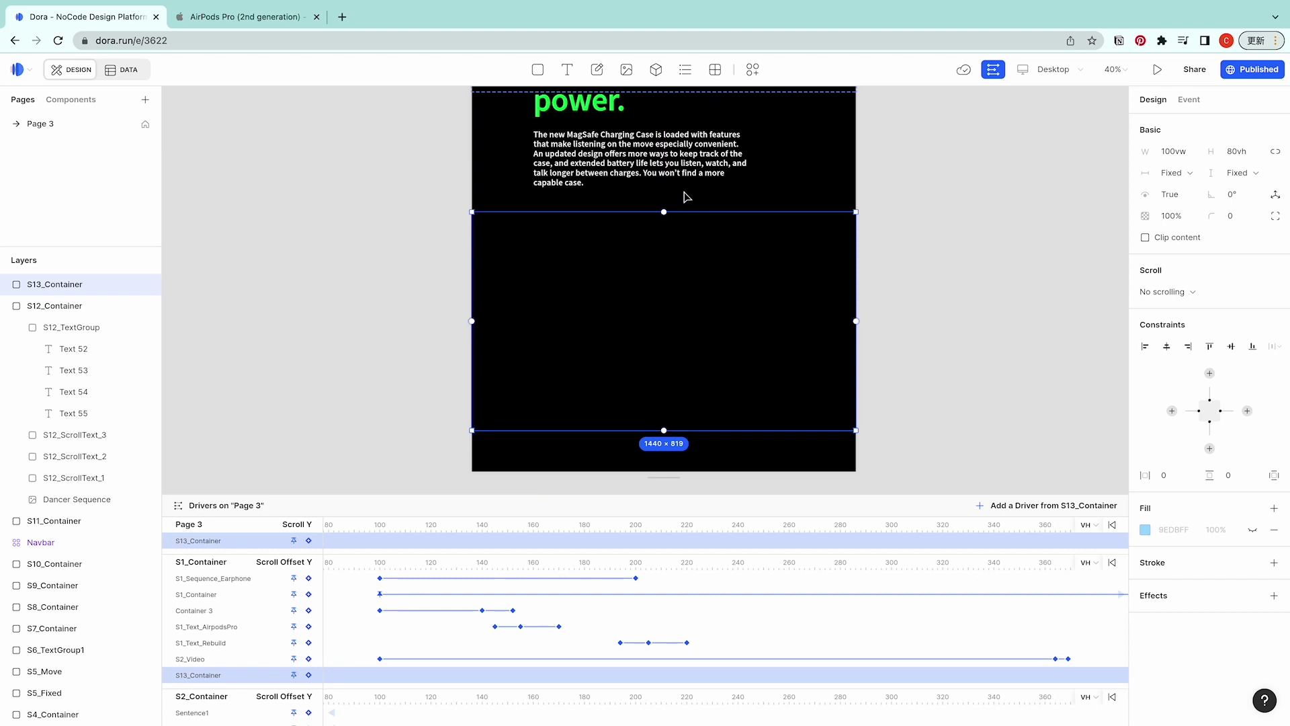
Give the section a 0.5-thick #919191 border with two sides set to 0
left_click(1279, 569)
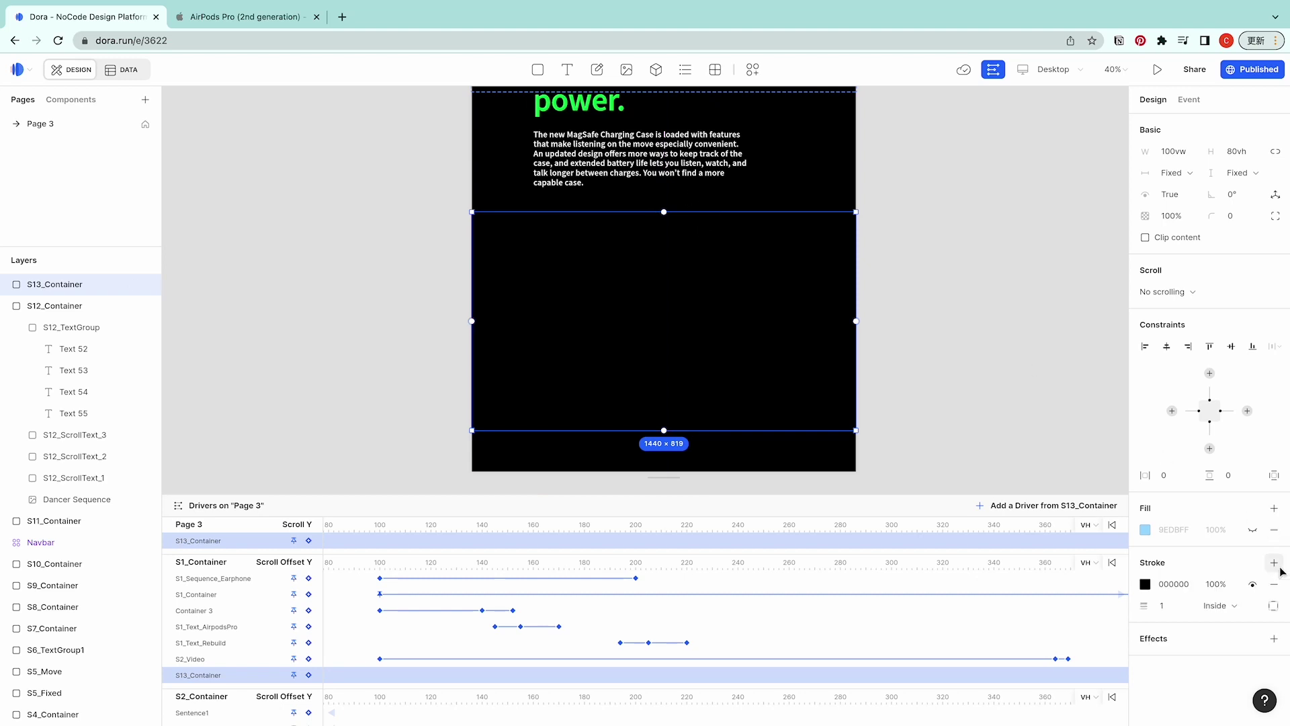
left_click(1145, 584)
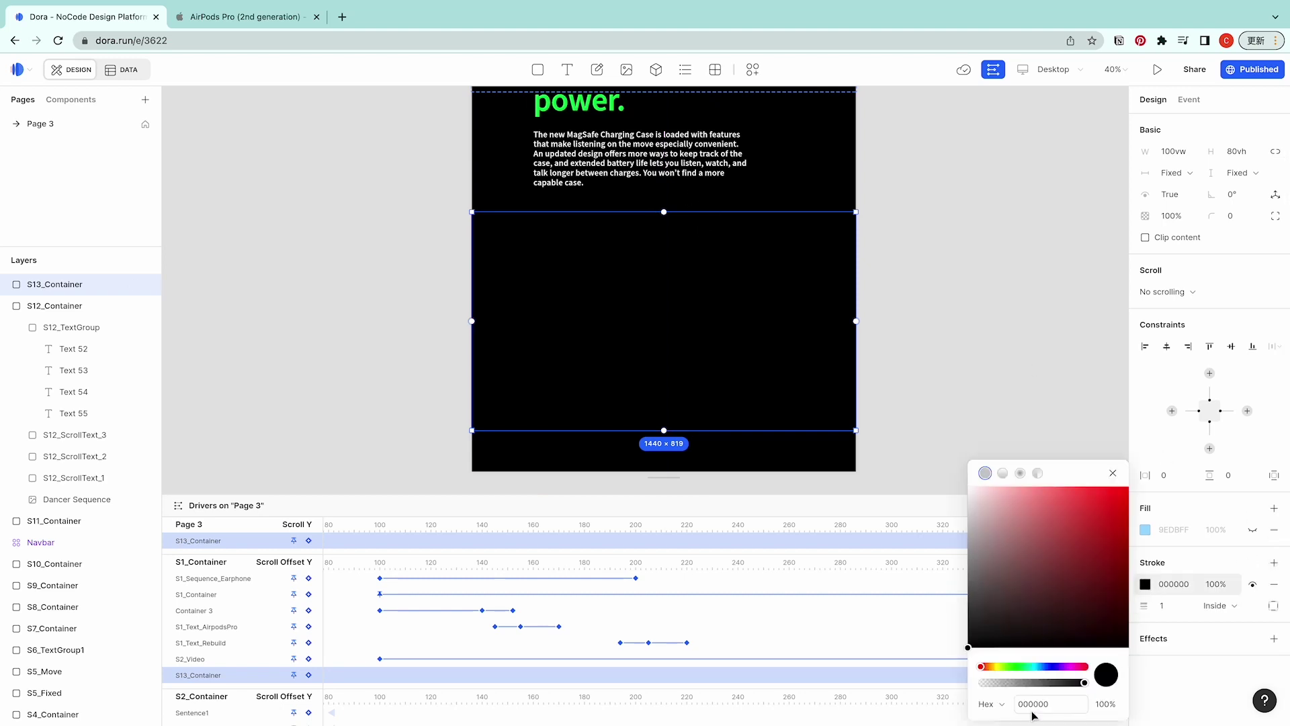
left_click(1035, 706)
type("919191")
key("Return")
left_click(1173, 605)
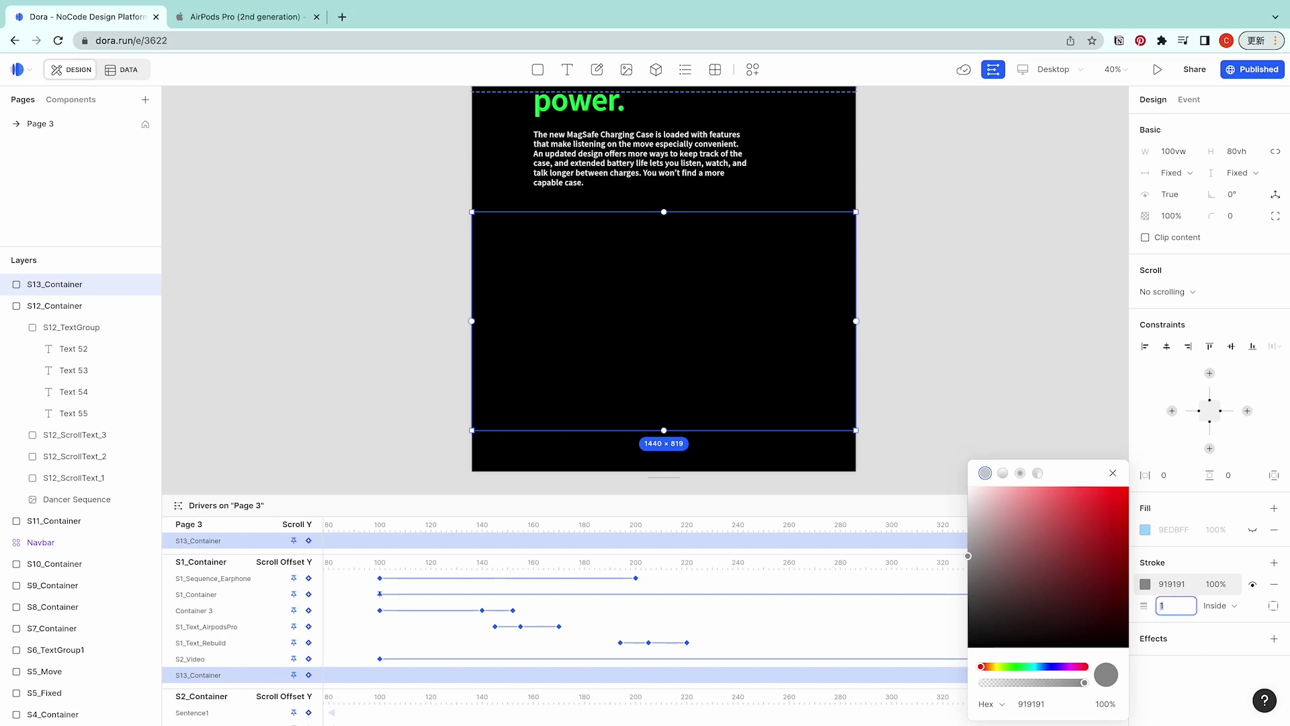
type("0.5")
key("Return")
left_click(1274, 605)
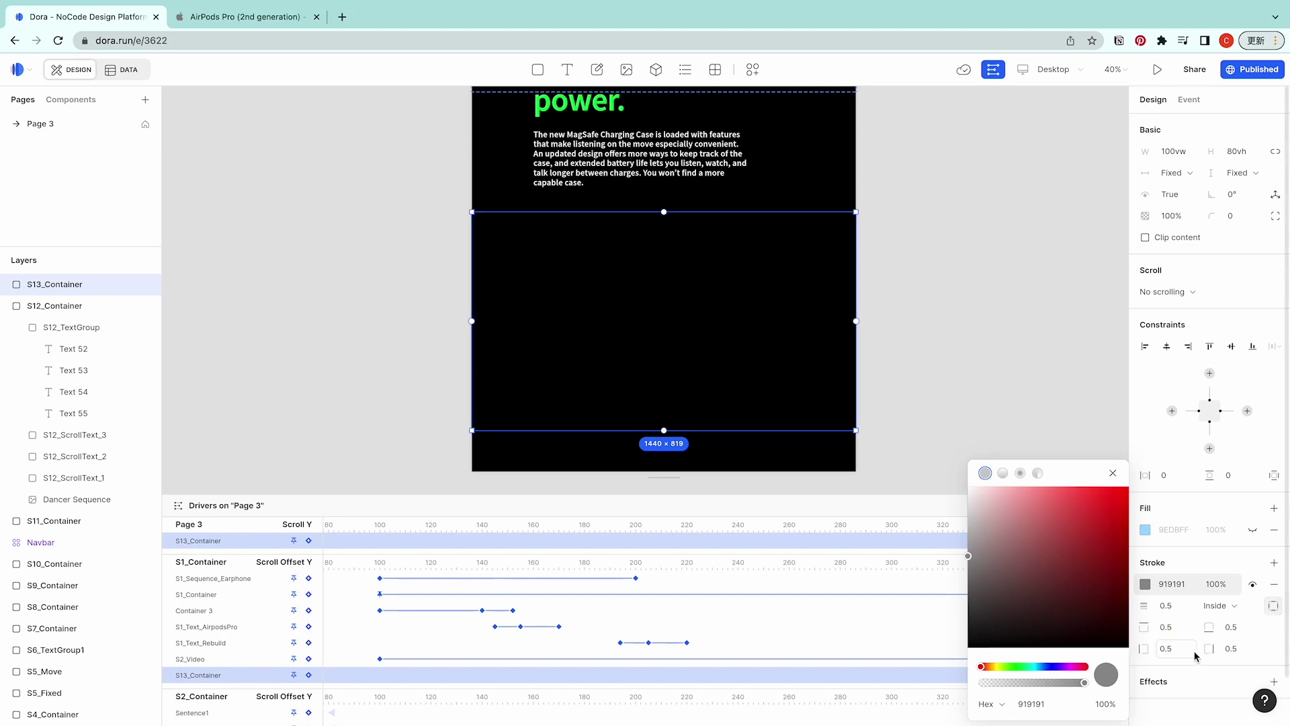
key("Tab")
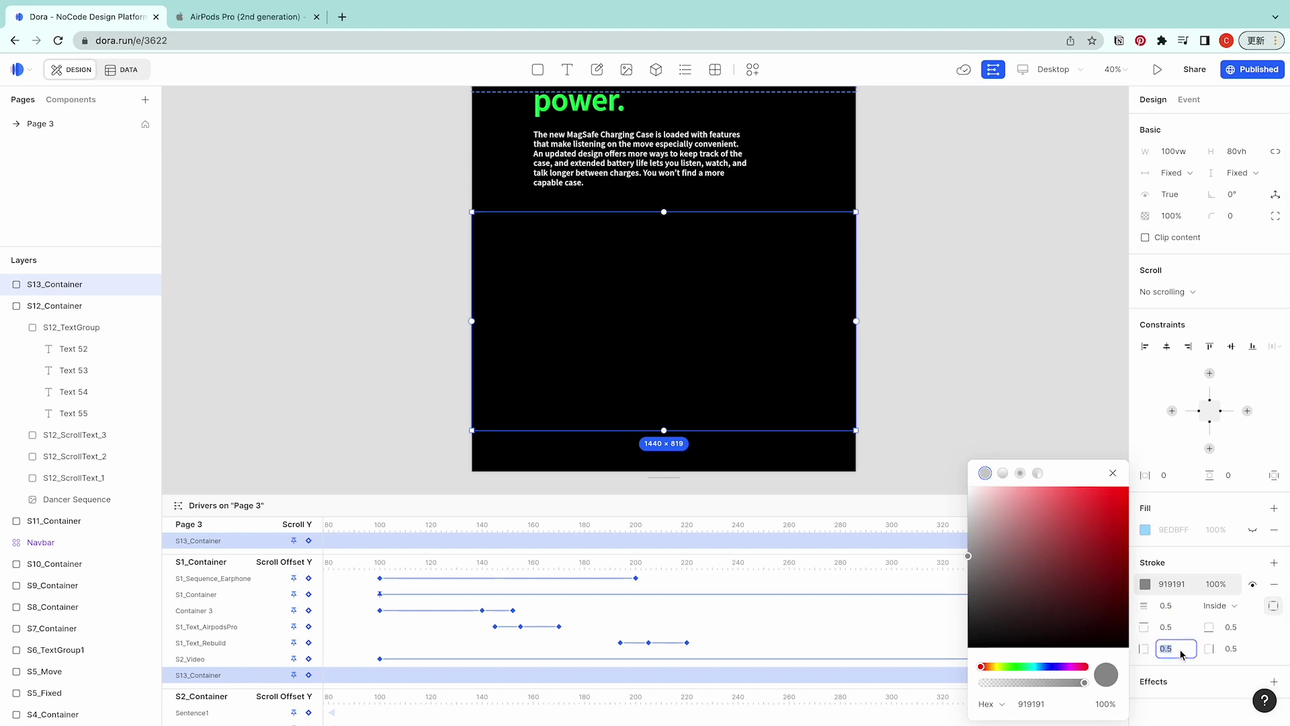
type("0")
left_click(1238, 650)
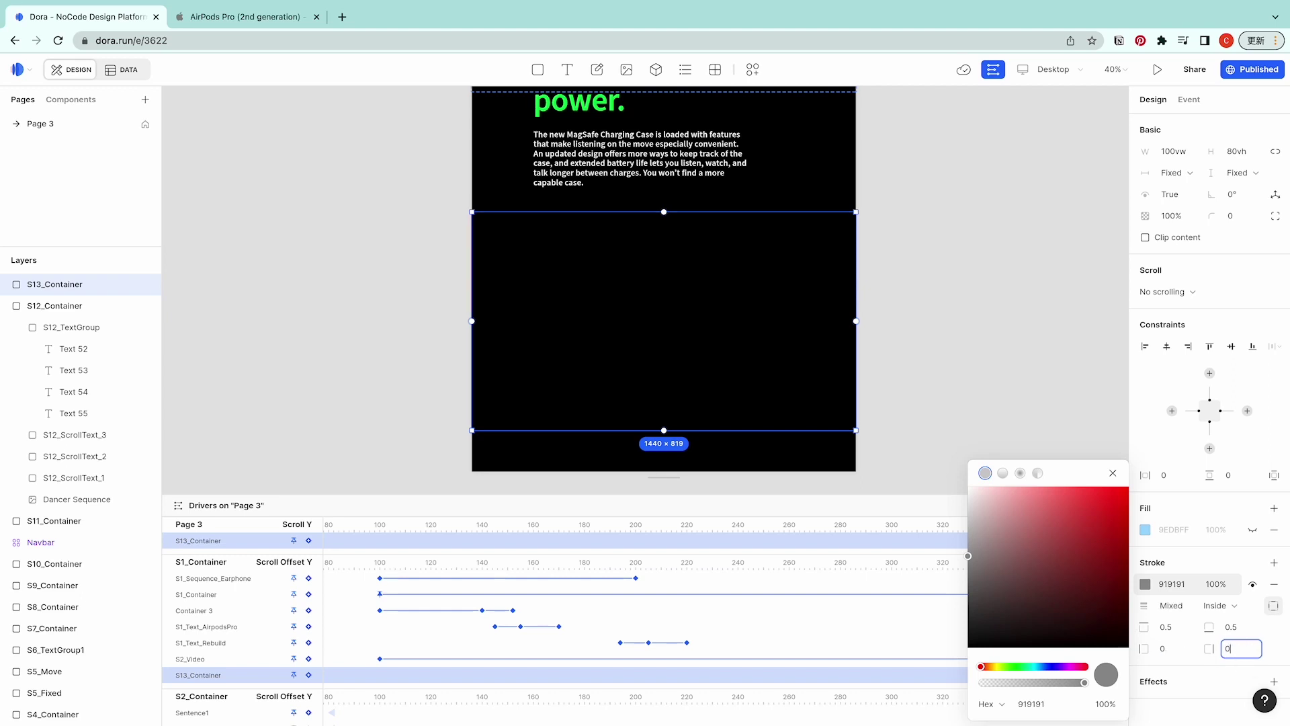
type("0")
key("Return")
left_click(979, 245)
Pin S13_Container's top 190vh from the top of the page
left_click(594, 410)
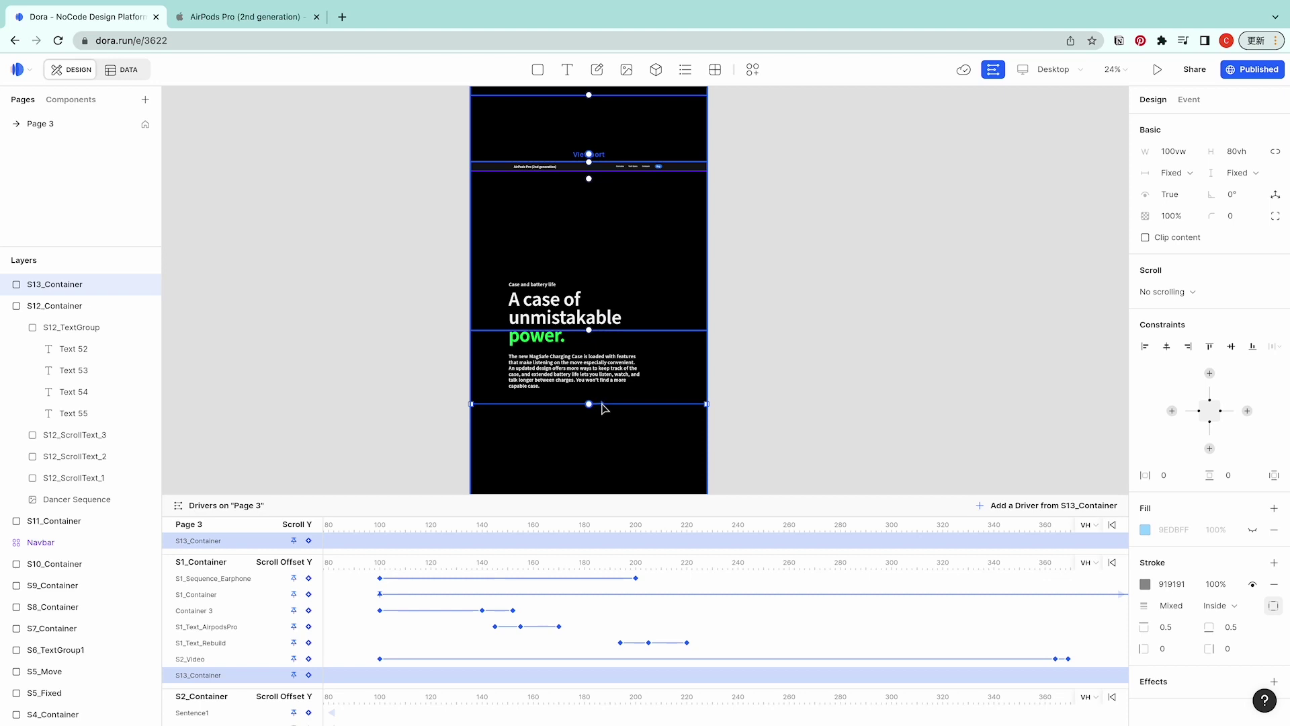
left_click_drag(602, 405, 573, 172)
left_click(1203, 376)
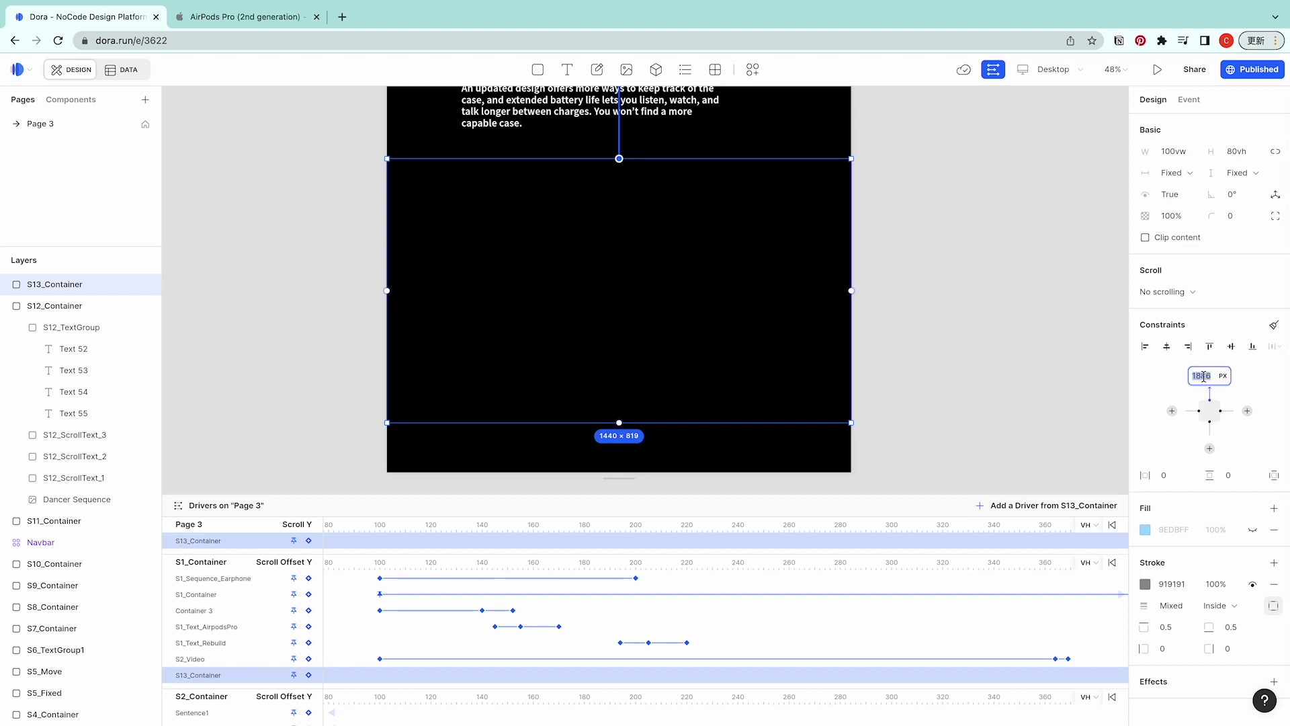
type("190vh")
key("Return")
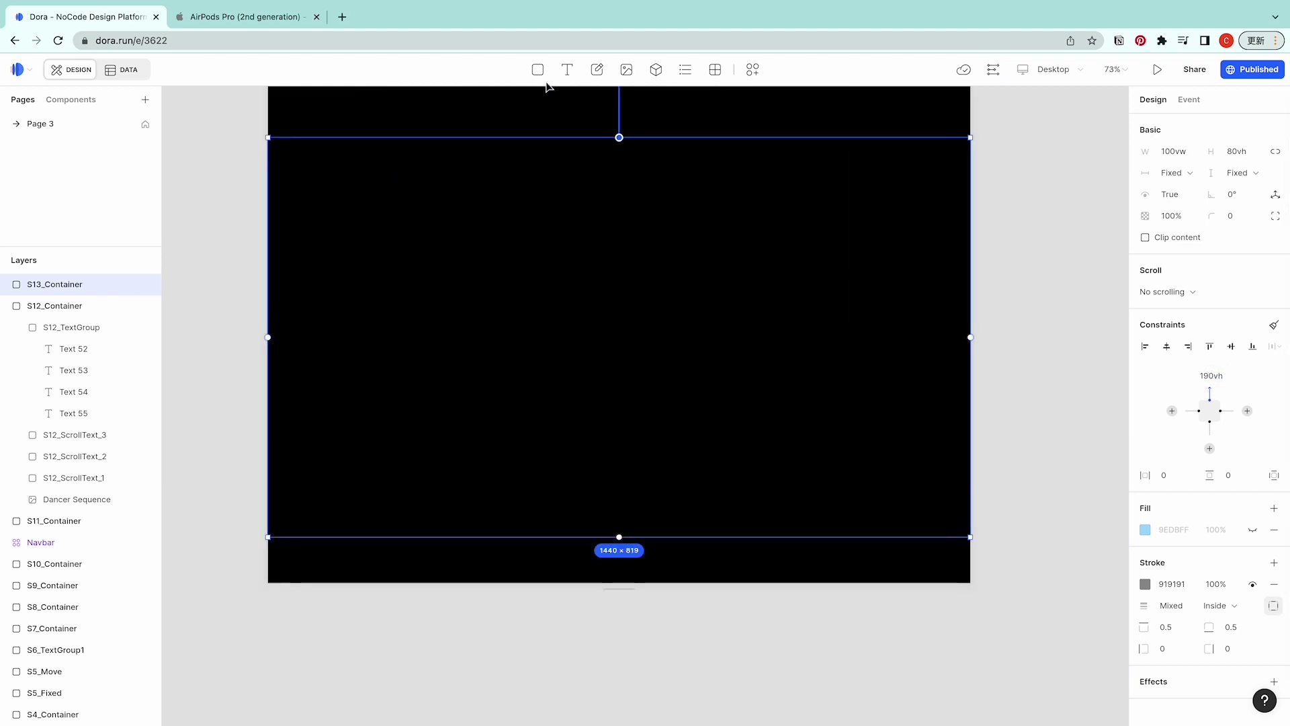
left_click(538, 69)
Draw a 50vw by 80vh box inside the section and place a copy beside it
left_click_drag(354, 210, 589, 450)
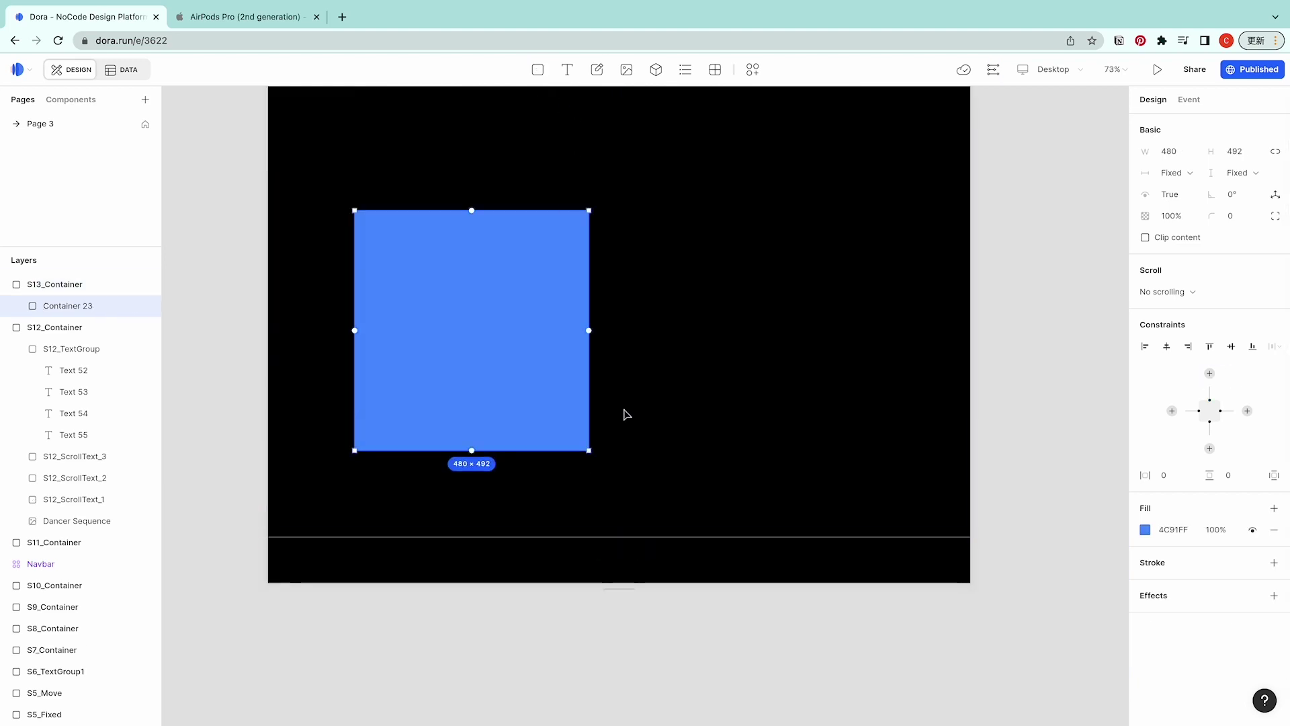
left_click(1192, 155)
type("50vw")
key("Return")
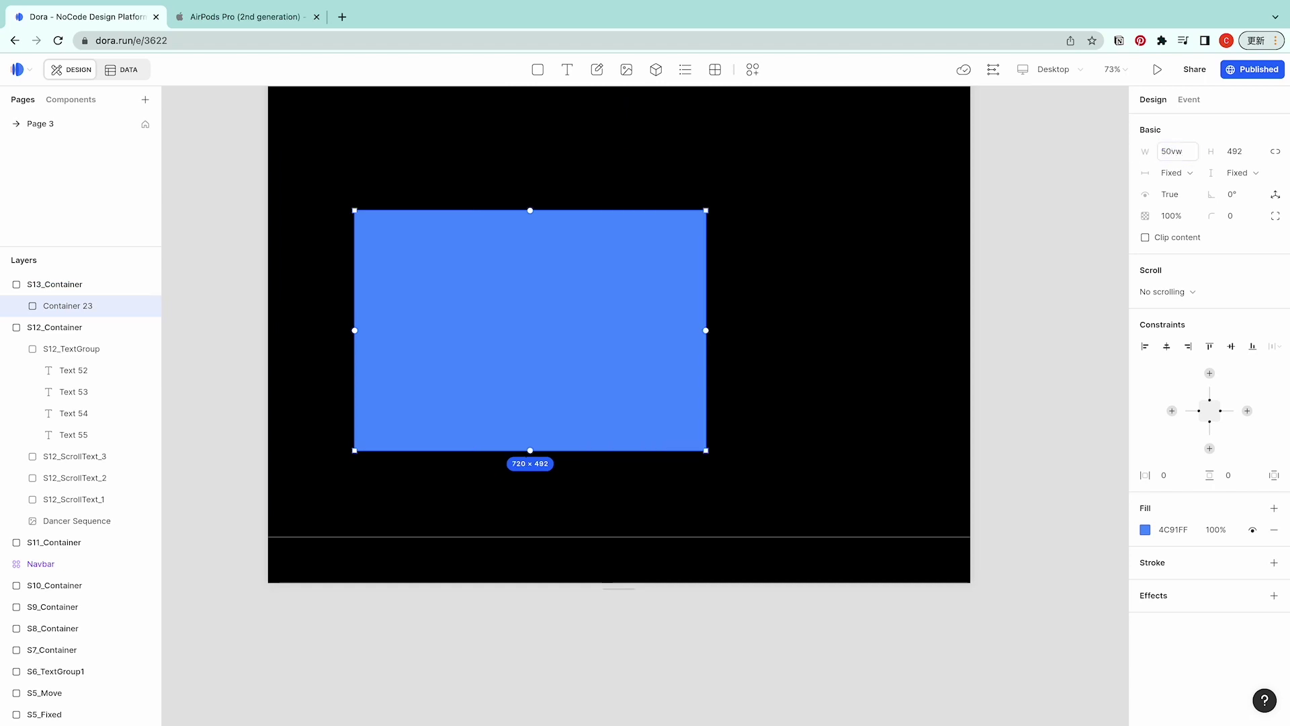
left_click(1239, 155)
type("80vh")
key("Return")
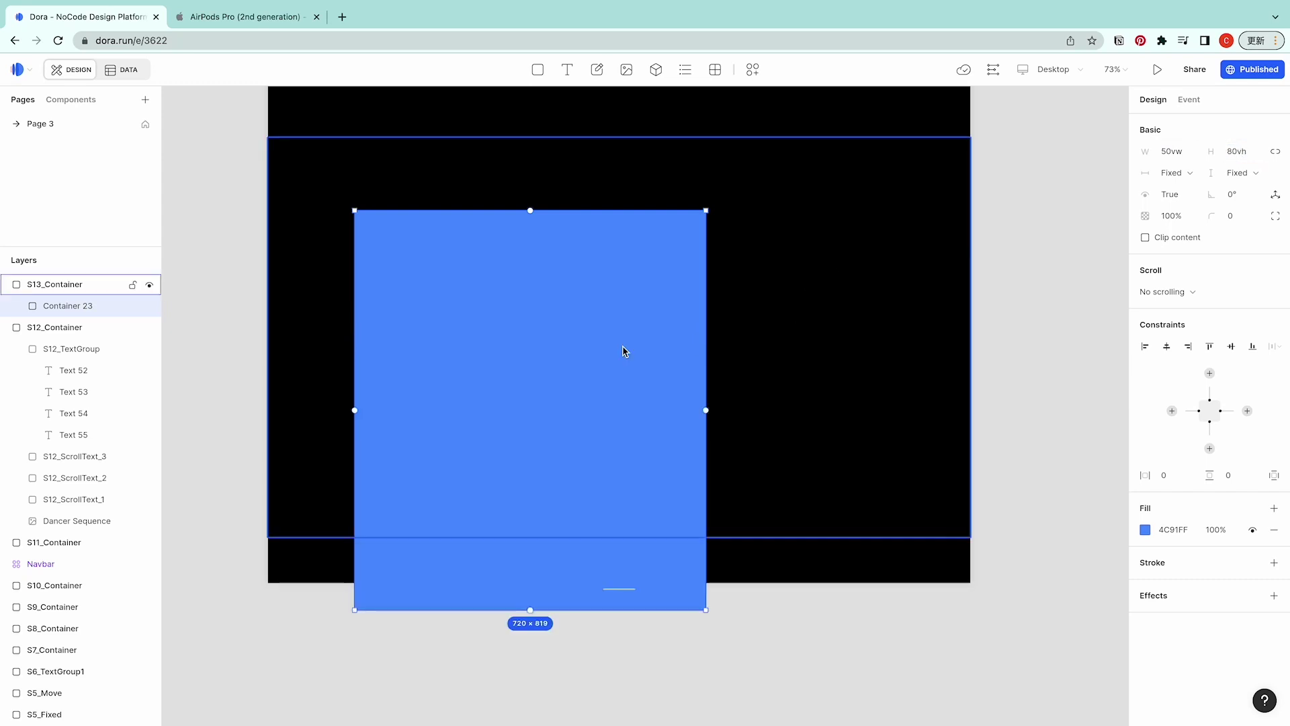
mouse_move(625, 352)
left_mouse_down()
mouse_move(596, 334)
mouse_move(627, 332)
left_mouse_up()
Pin Container 23 to the left and top, Container 24 to the right and top, and make Container 24 transparent
left_click(365, 290)
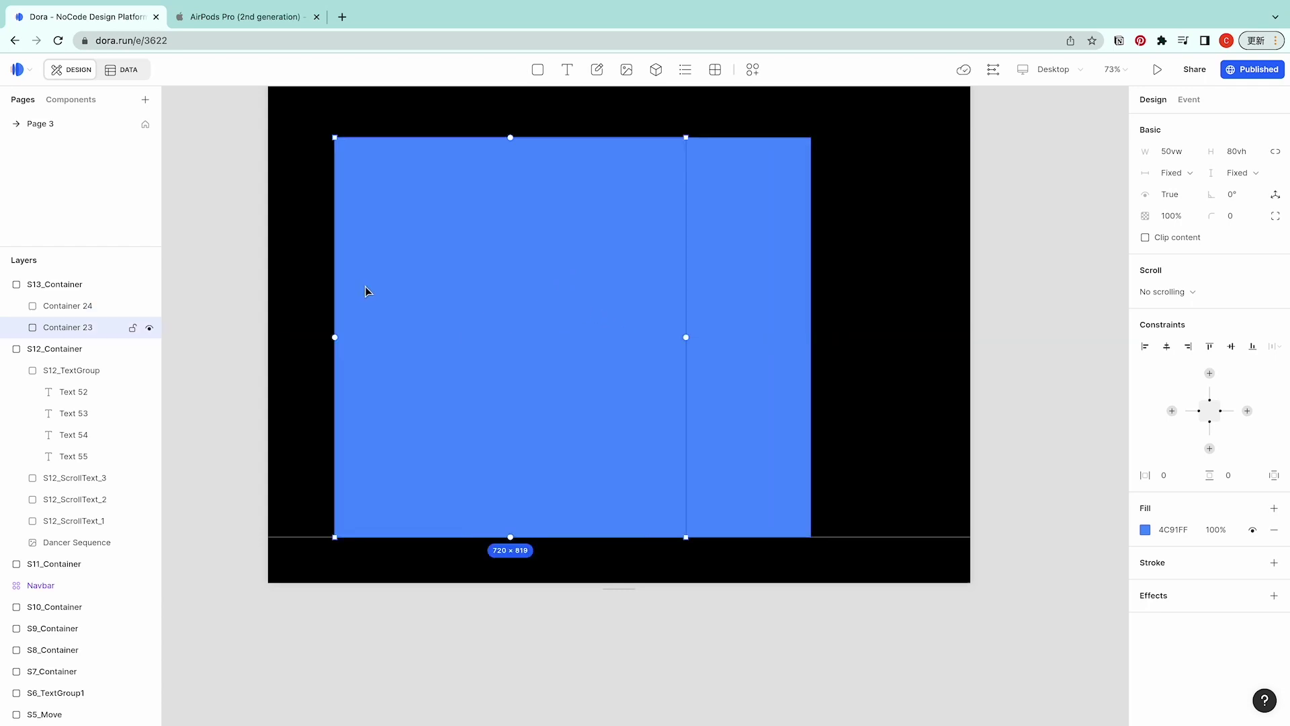
left_click(1145, 346)
left_click(1210, 346)
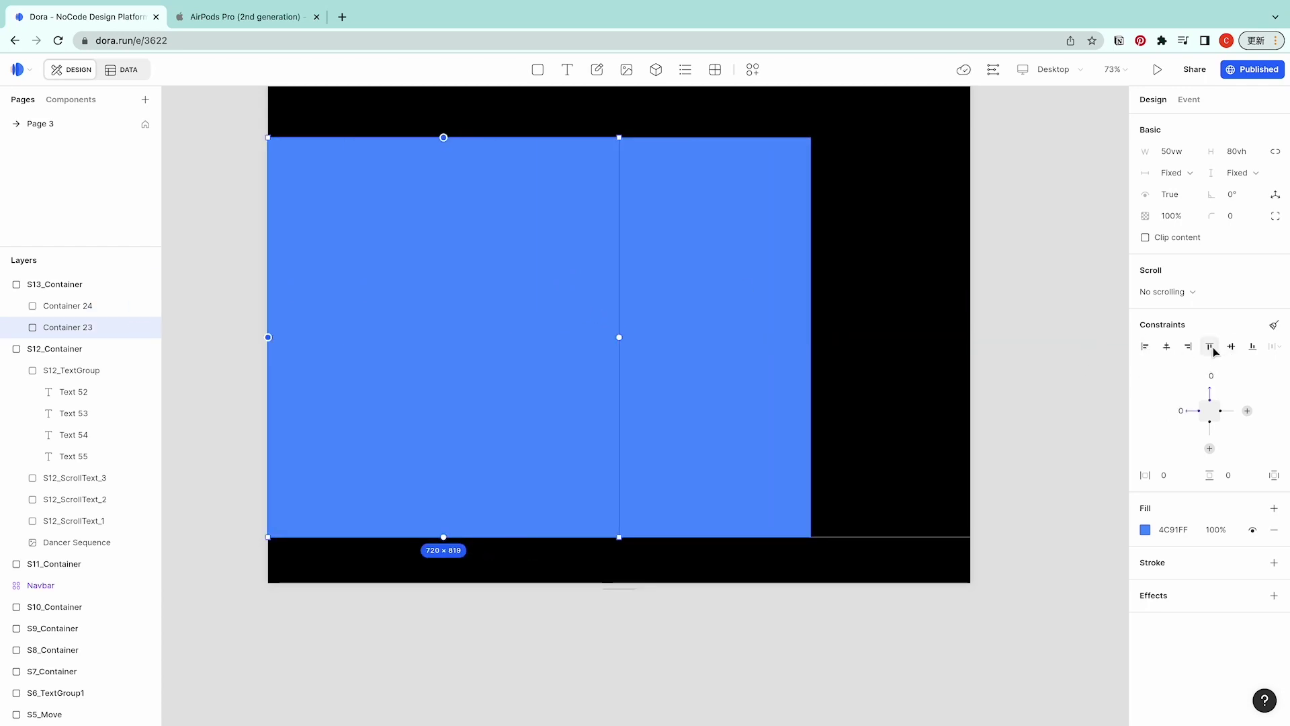
left_click(726, 276)
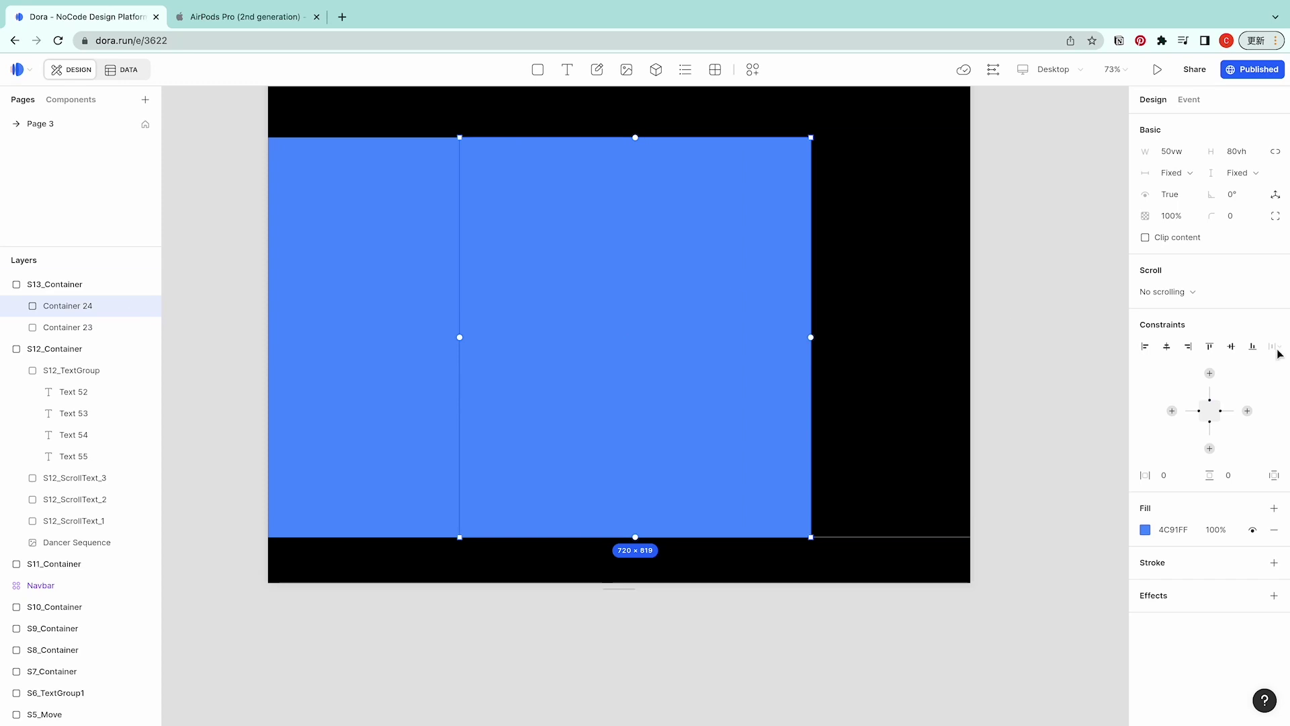
left_click(1188, 346)
left_click(1210, 346)
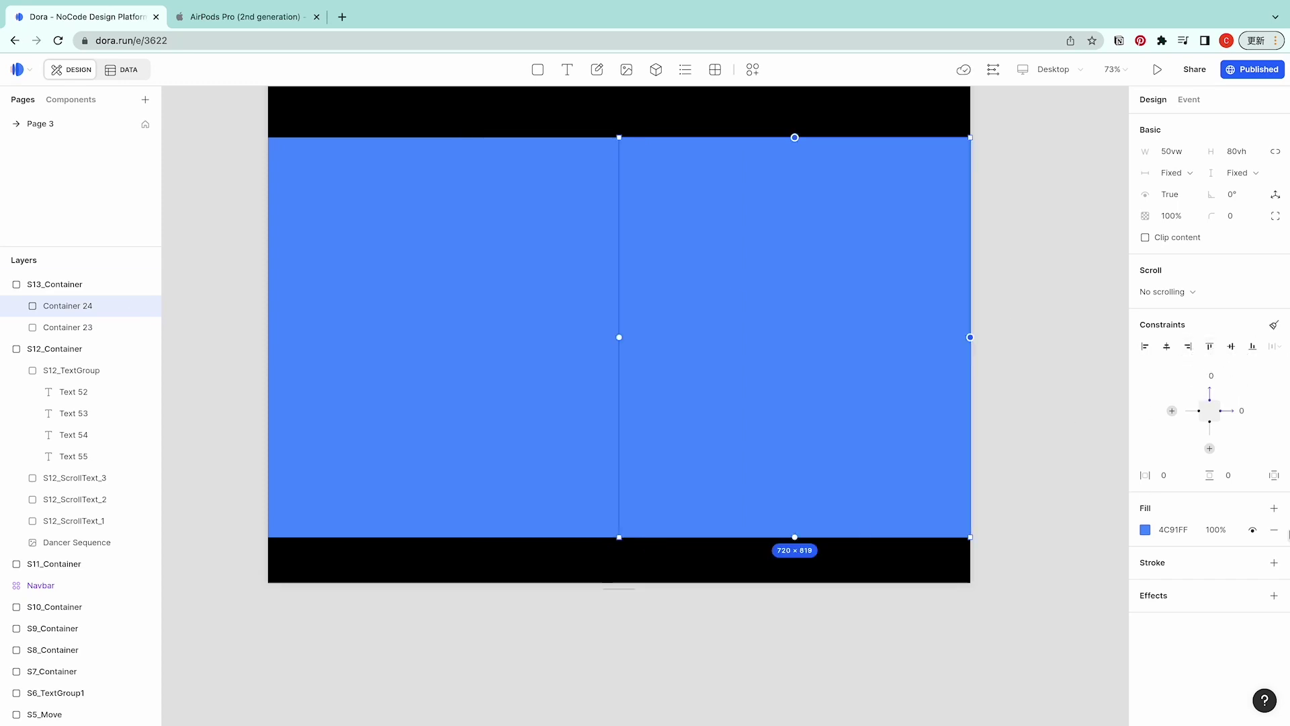
left_click(1253, 530)
Move the 'Up to 6 hours' block above the 30-hours block and inspect its text pieces
left_click(482, 343)
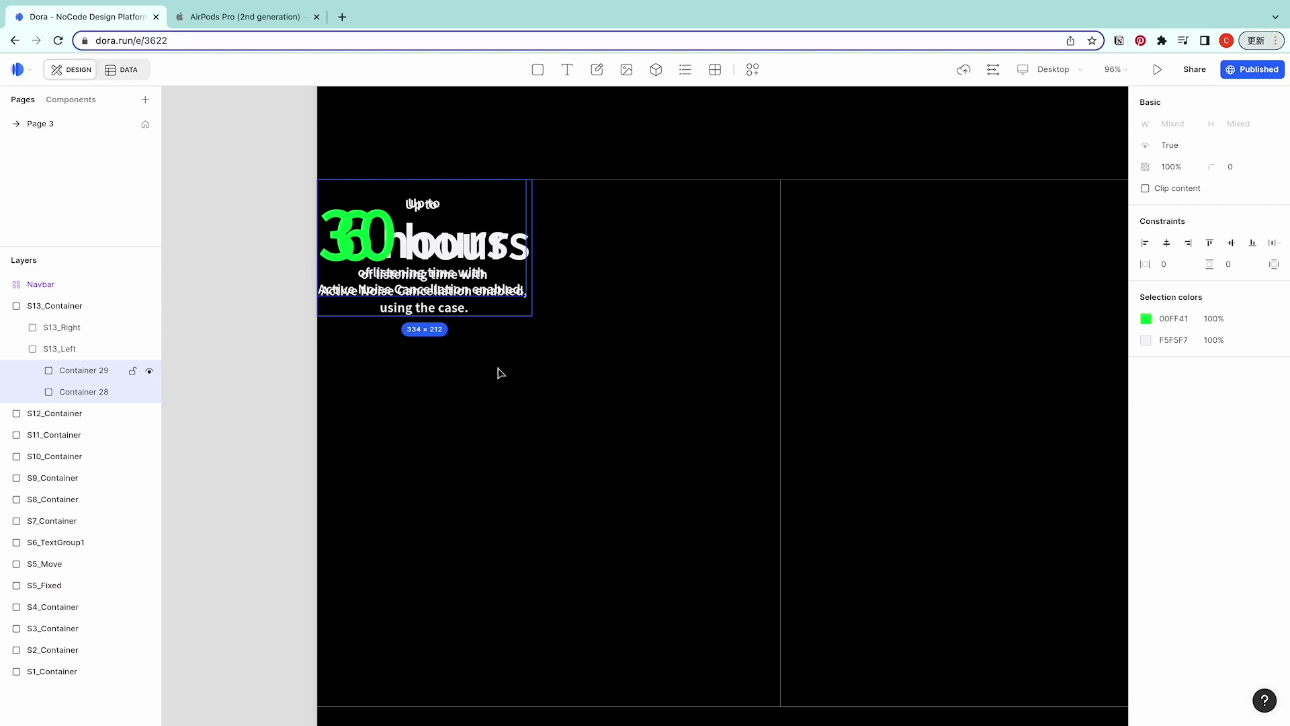
left_click(501, 373)
left_click(471, 289)
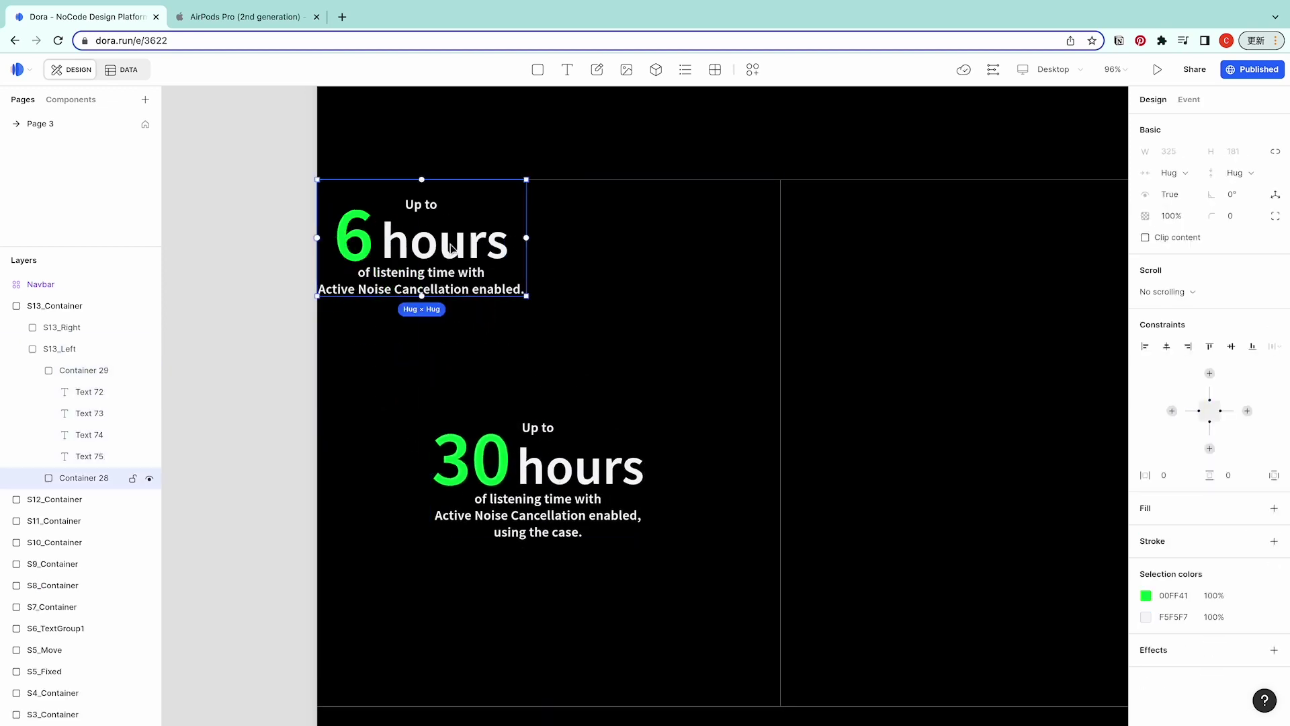
left_click_drag(451, 247, 539, 325)
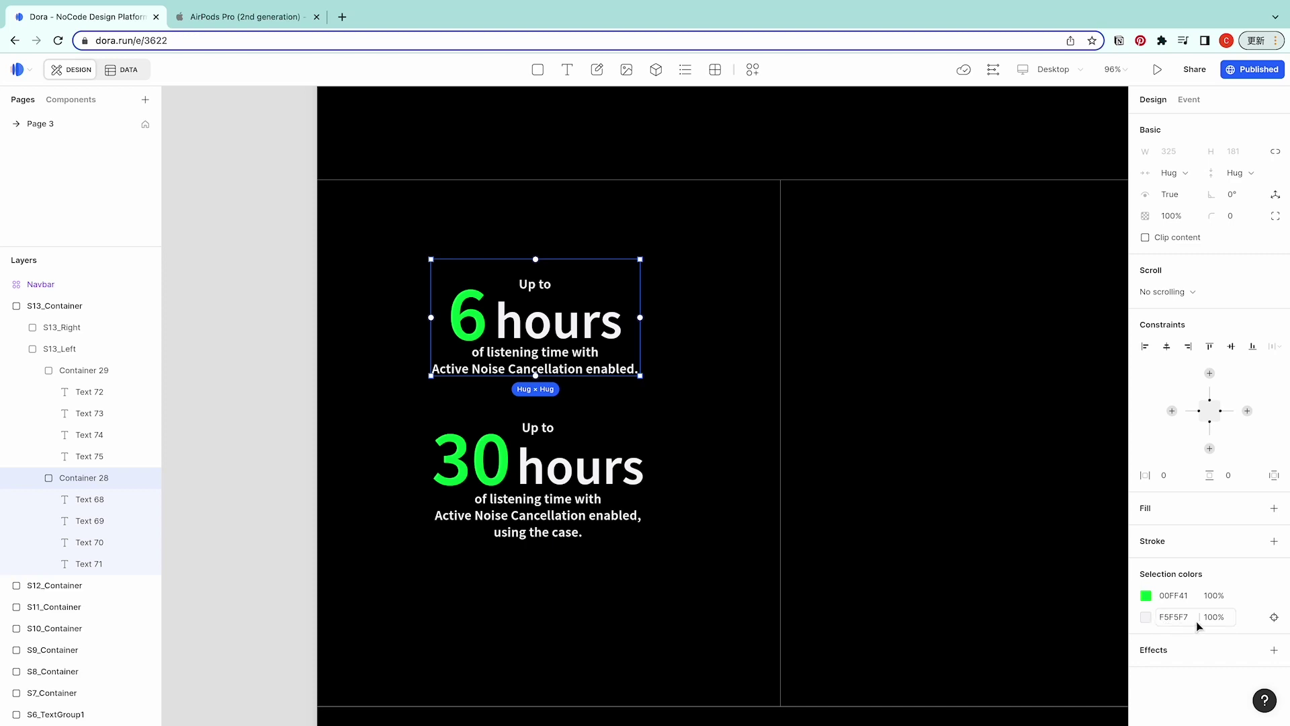
left_click(546, 301)
left_click(544, 287)
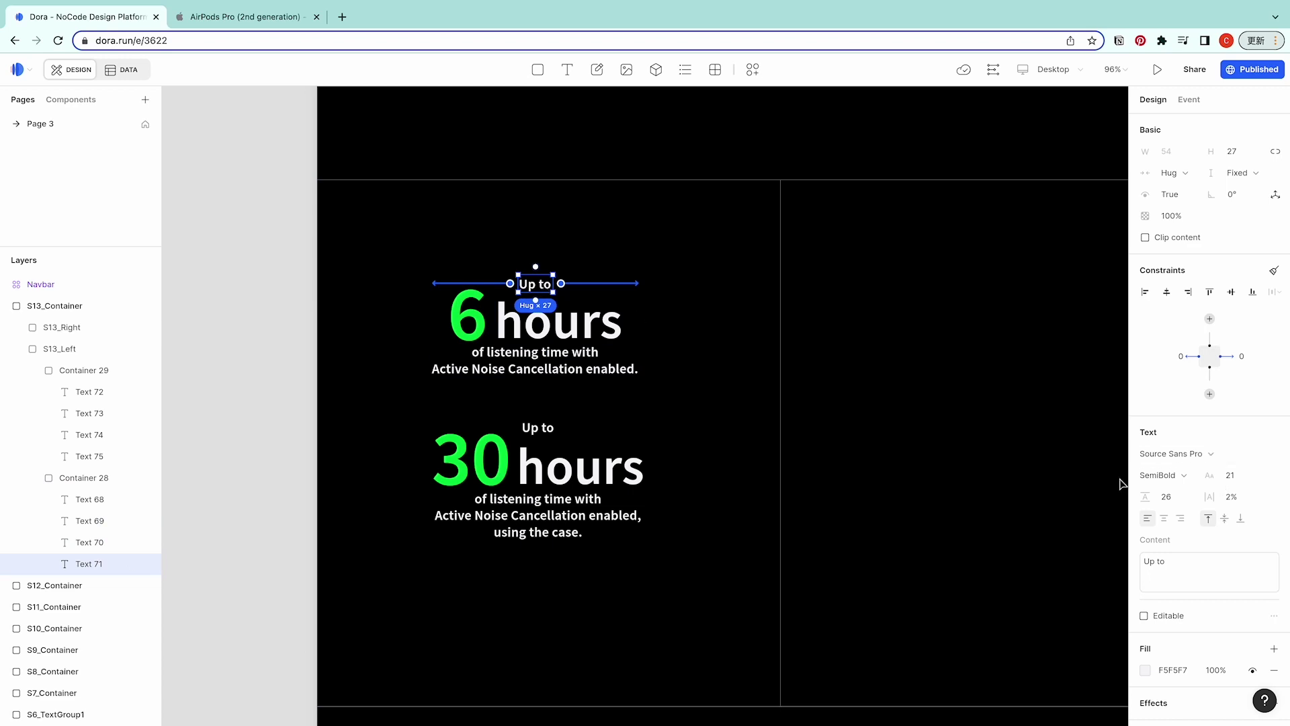
left_click(90, 543)
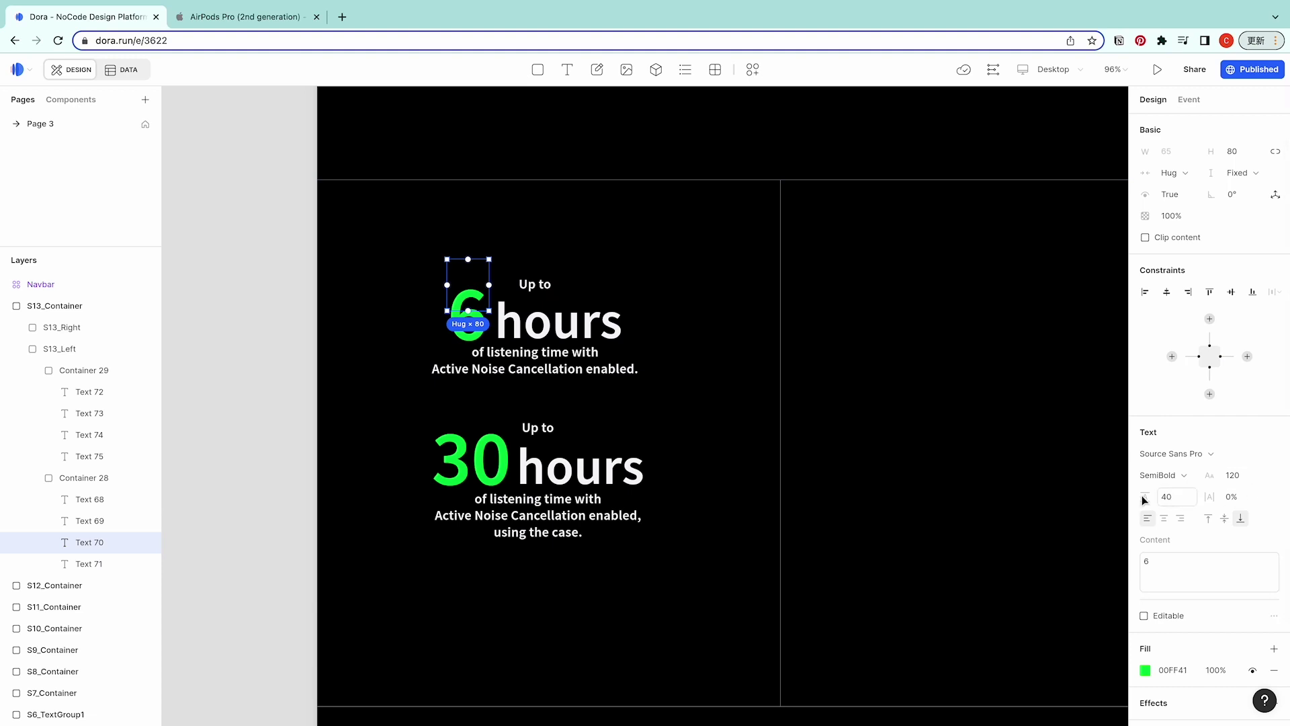
left_click(564, 334)
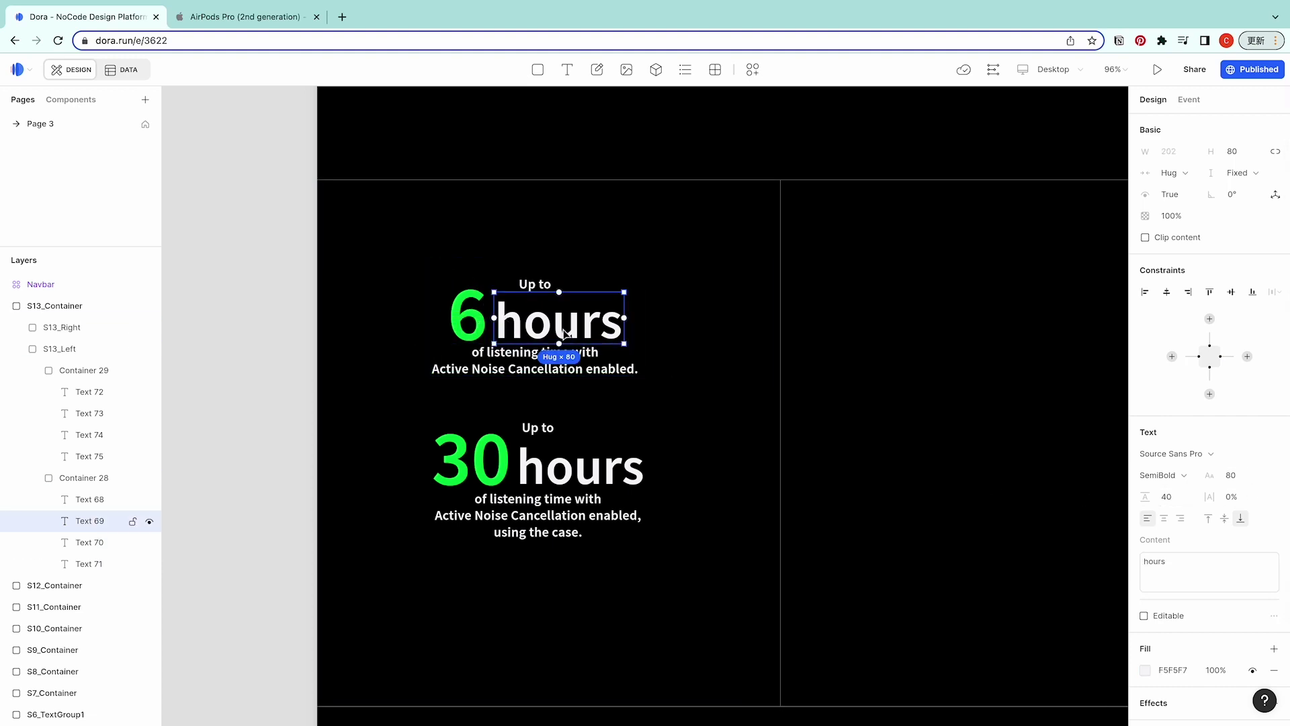
left_click(624, 371)
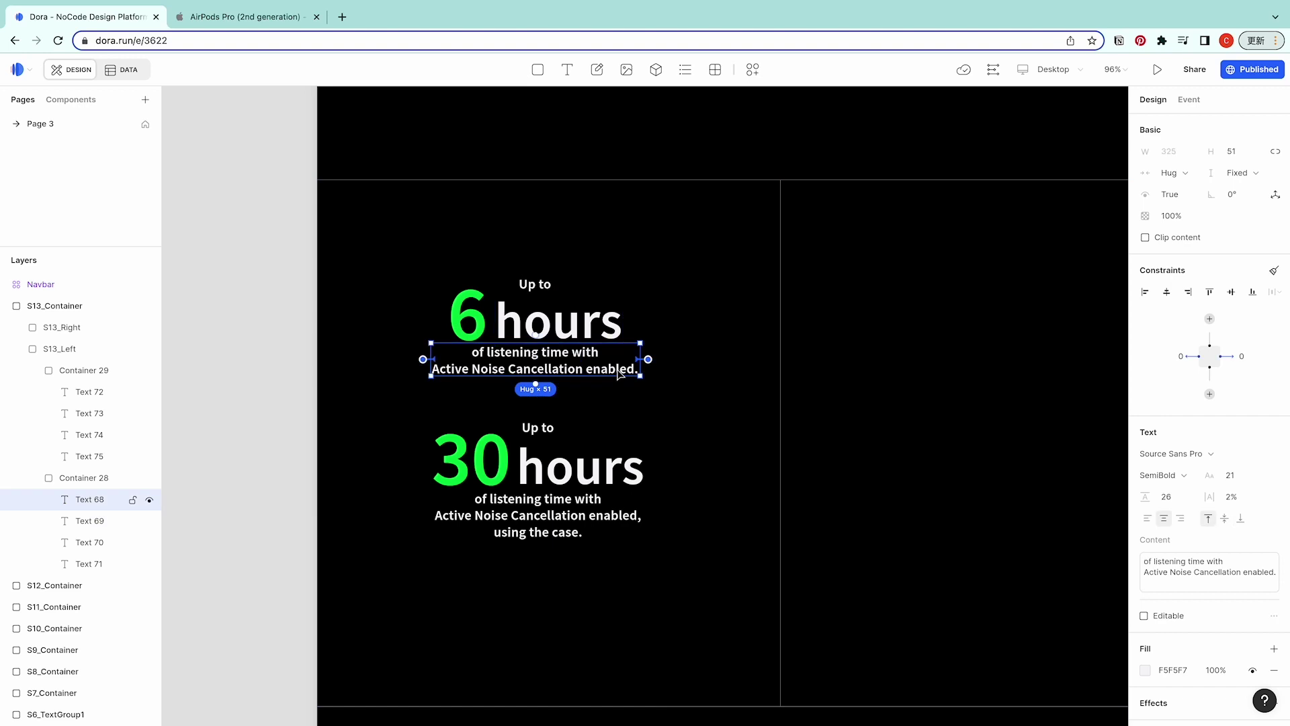
left_click(616, 291)
left_click(634, 262)
Set a 12vh gap above the 30-hour block
left_click(541, 410)
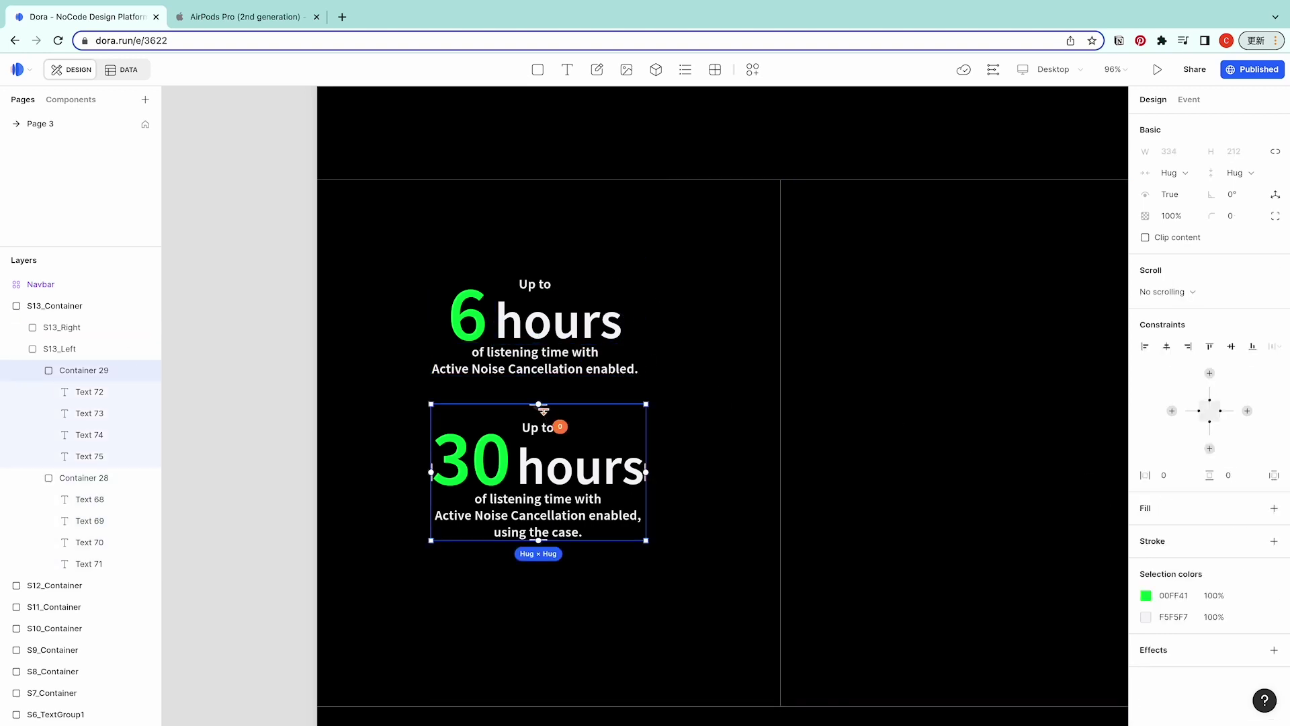
left_click_drag(543, 410, 539, 381)
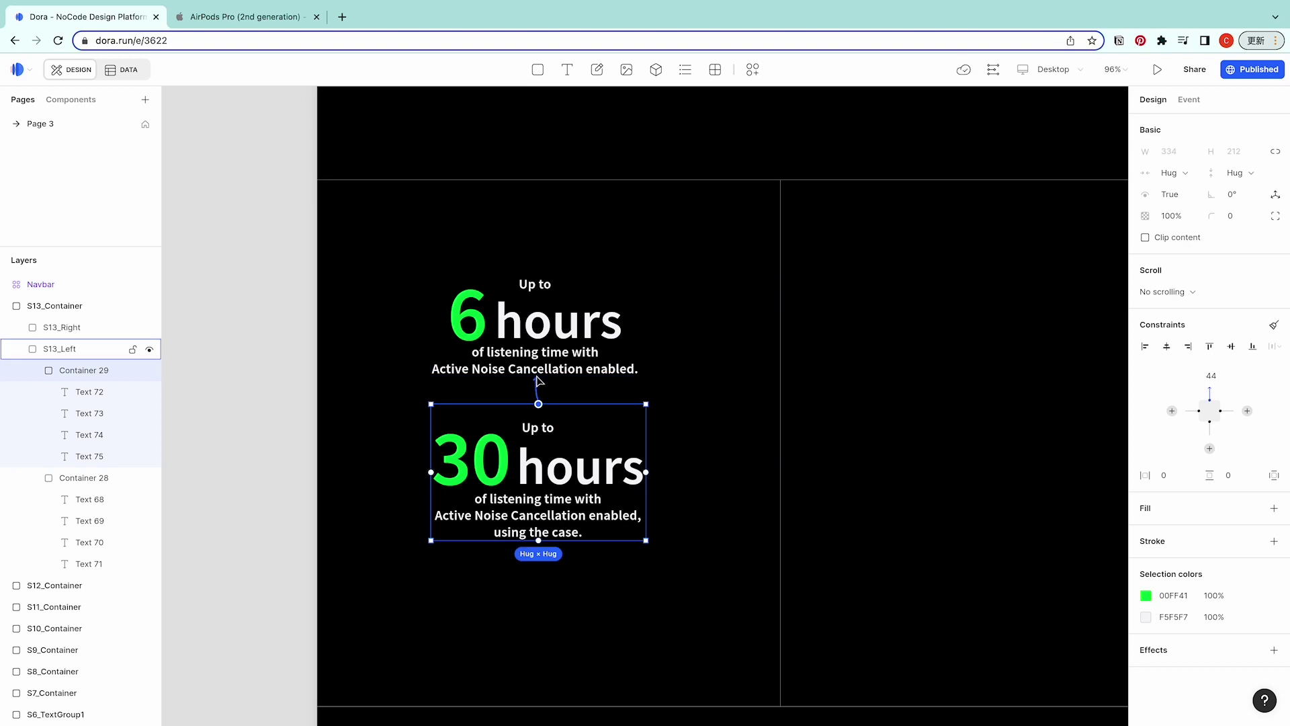
left_click(1212, 376)
type("1")
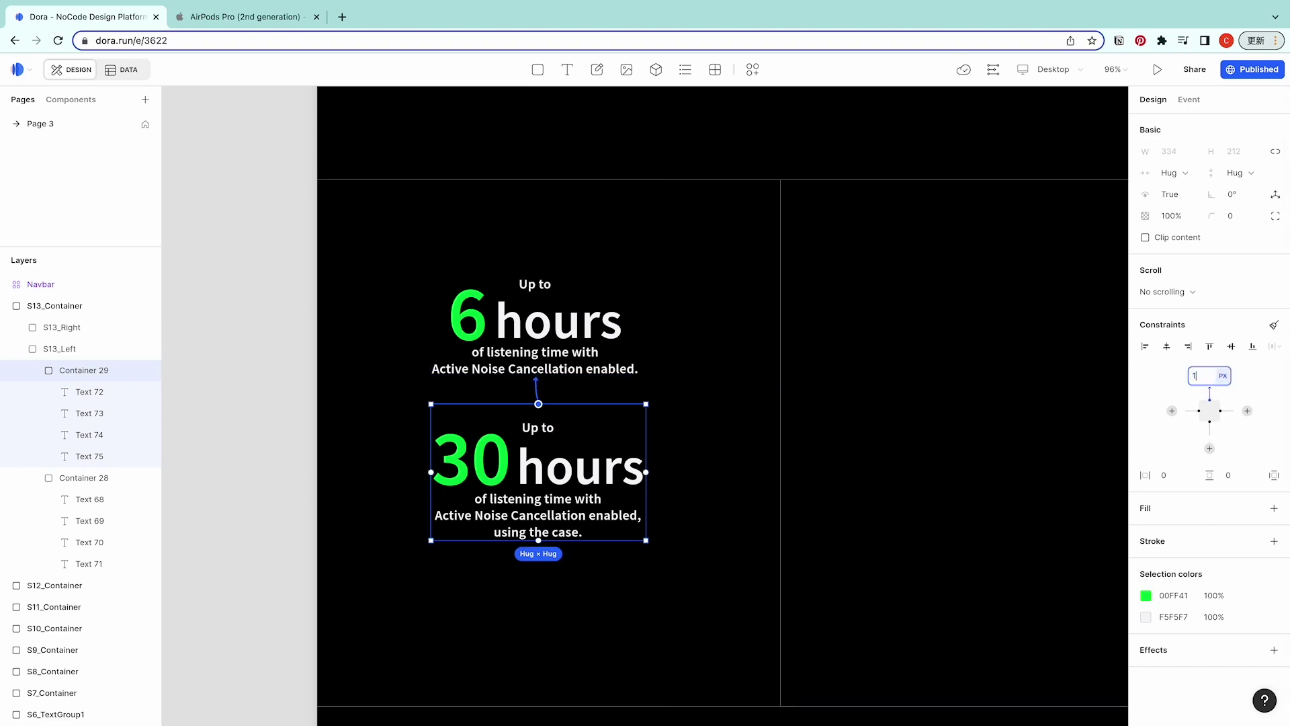
type("2vh")
key("Return")
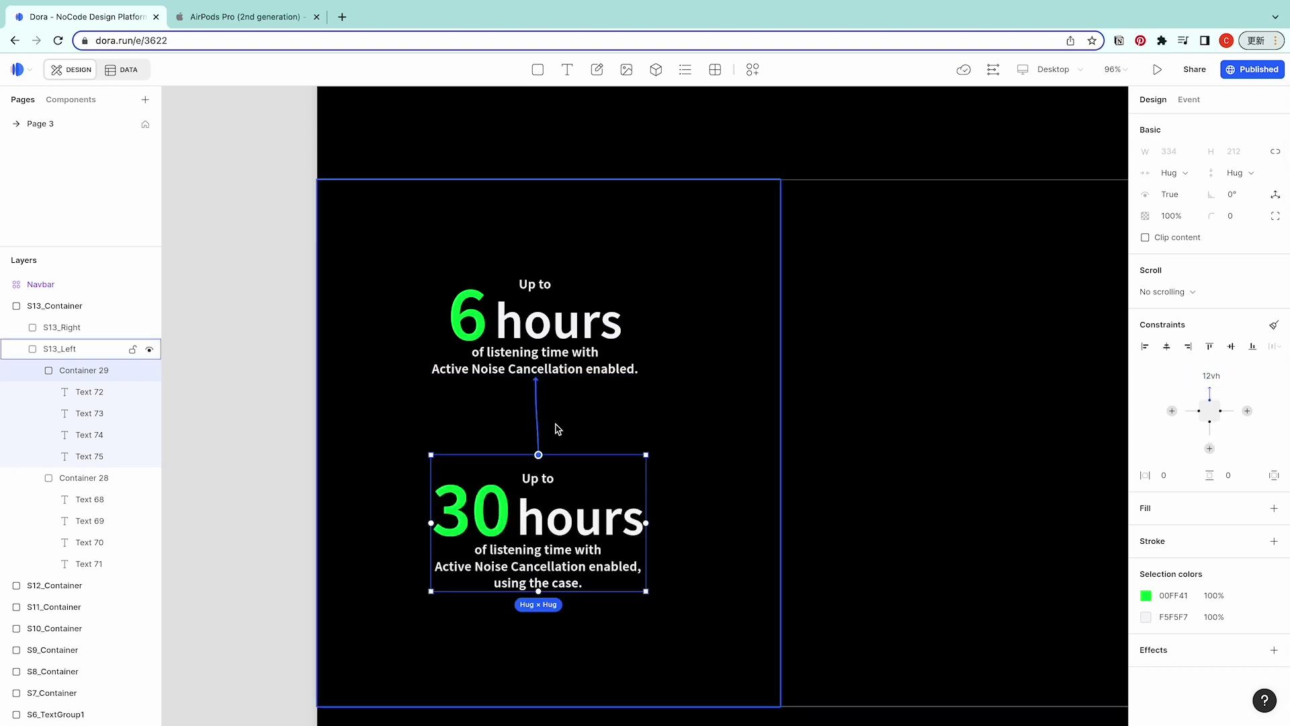
Centre both hour blocks, group them as Container 30, and centre it vertically in S13_Left
left_click(522, 316, "shift")
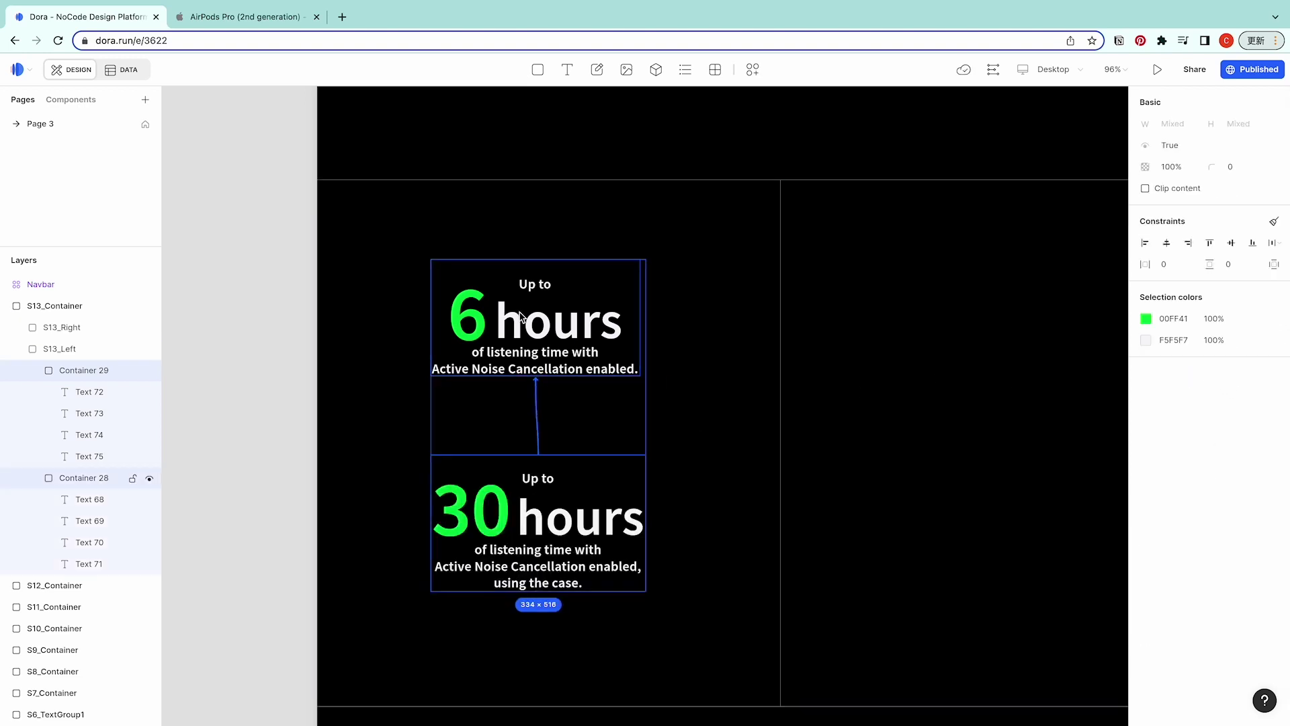
left_click(1168, 243)
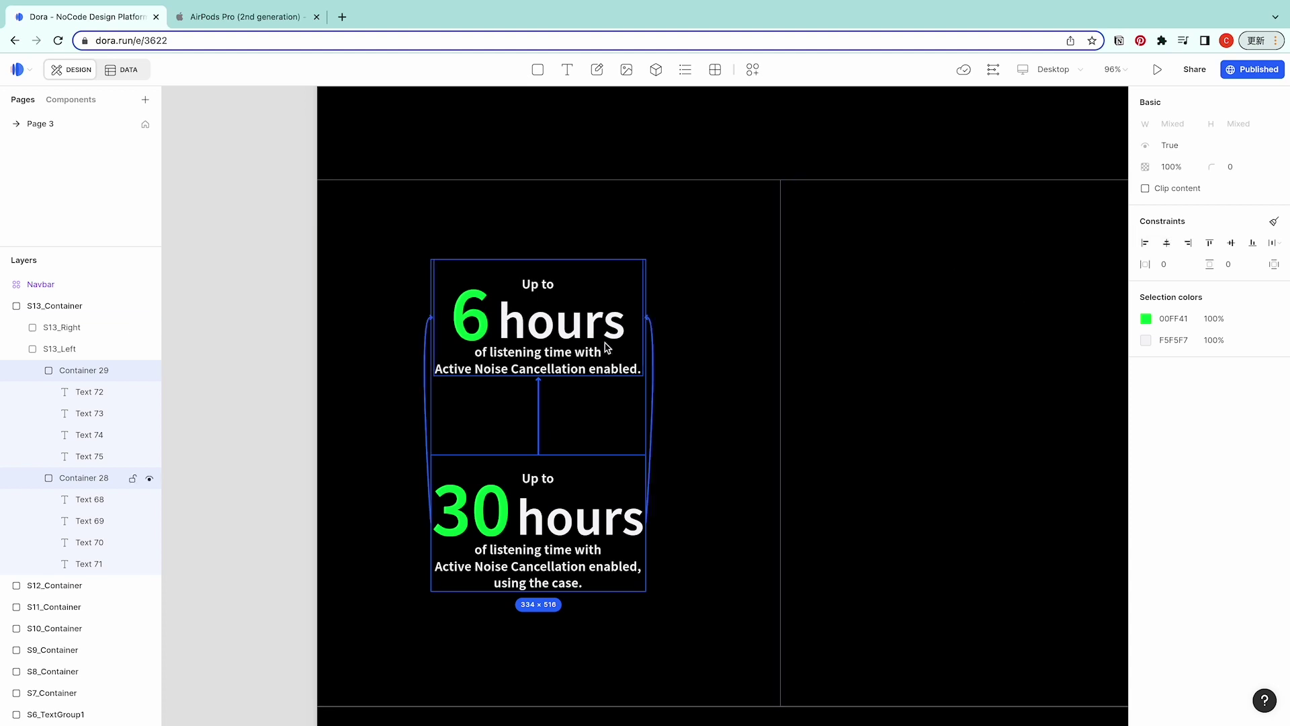
key("ctrl+alt+g")
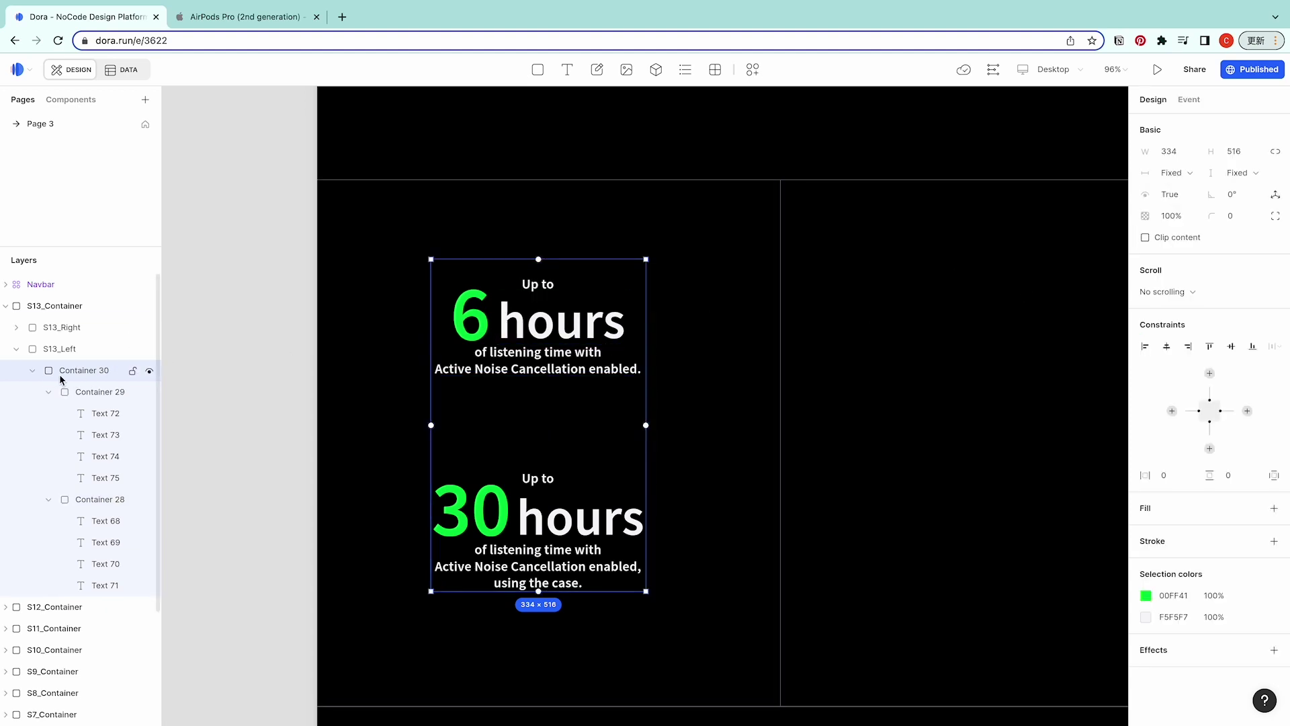
left_click(34, 371)
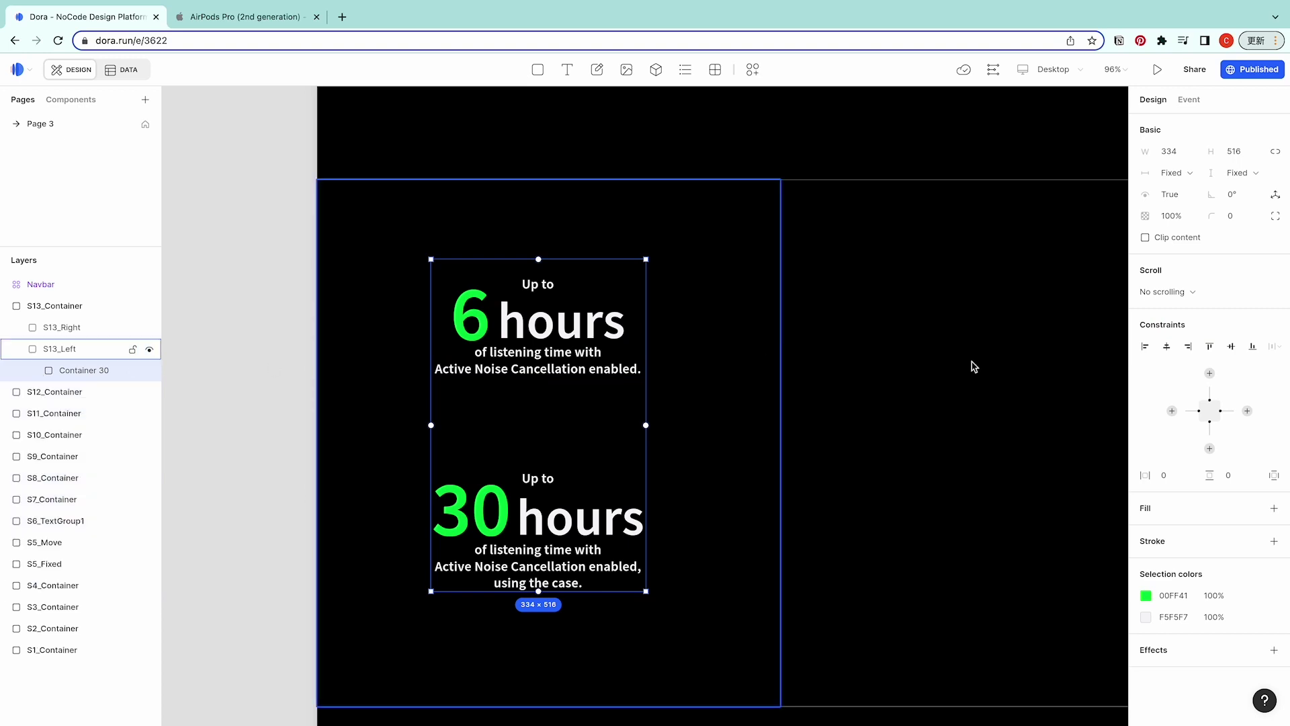
left_click(1232, 347)
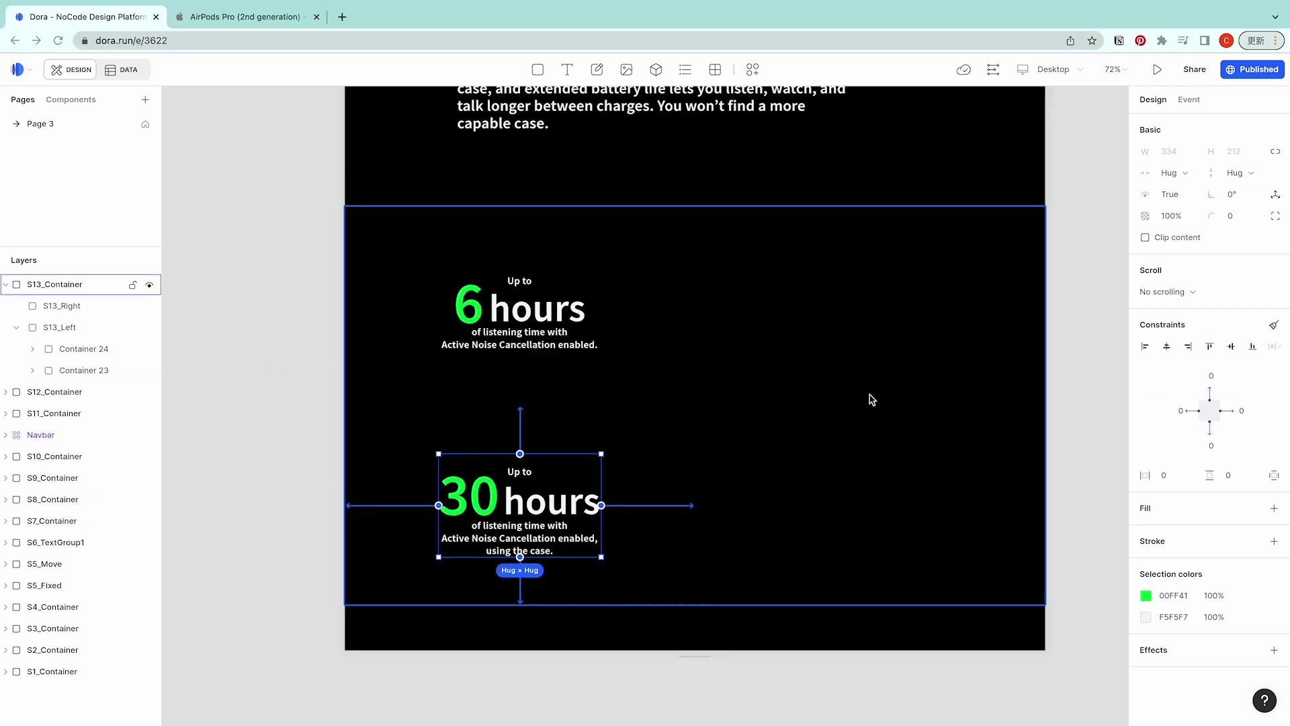
Paste the MagSafe charging text into S13_Right, inset 9vh from the left and 11vh from the top
left_click(873, 395)
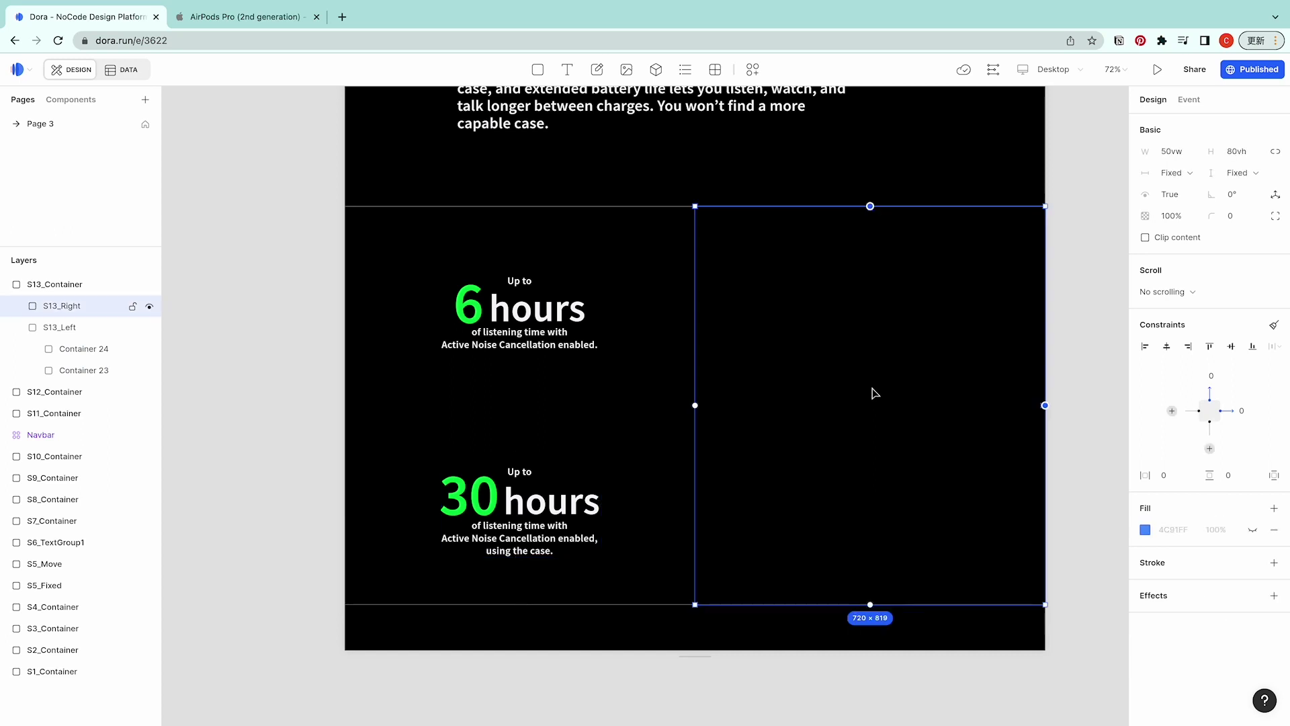
key("super+v")
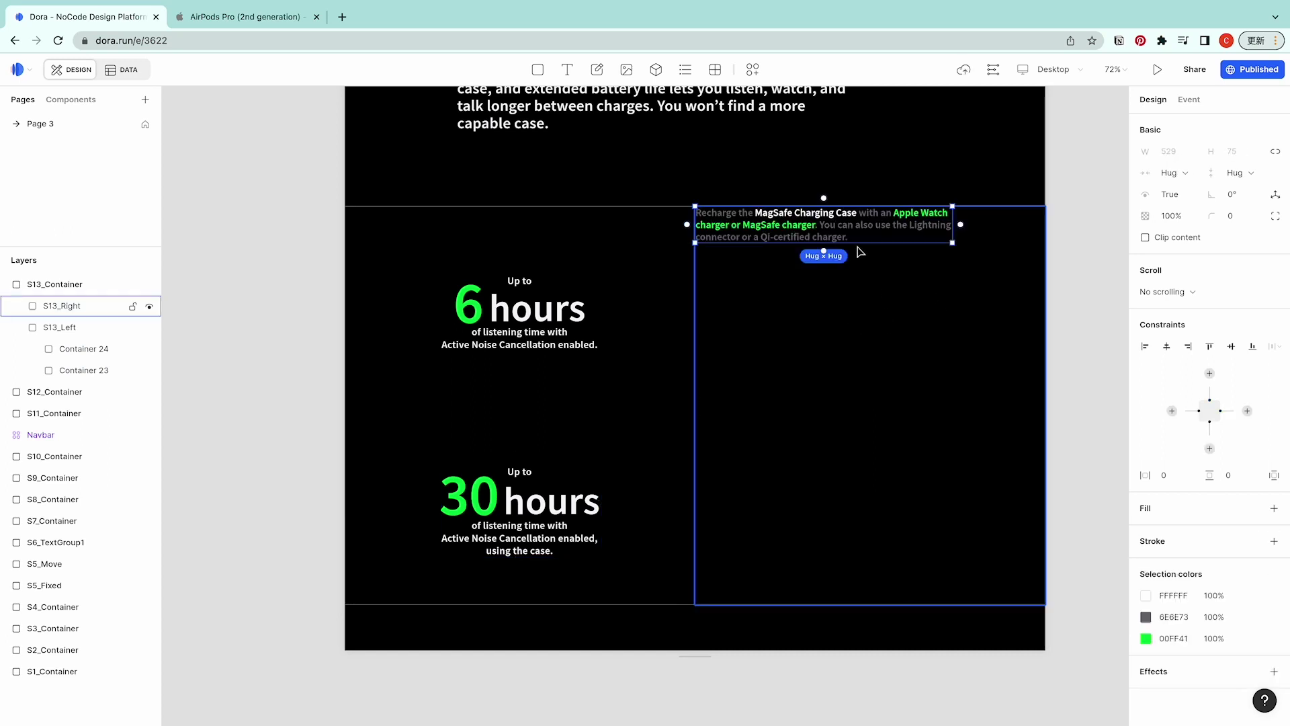
left_click(1171, 411)
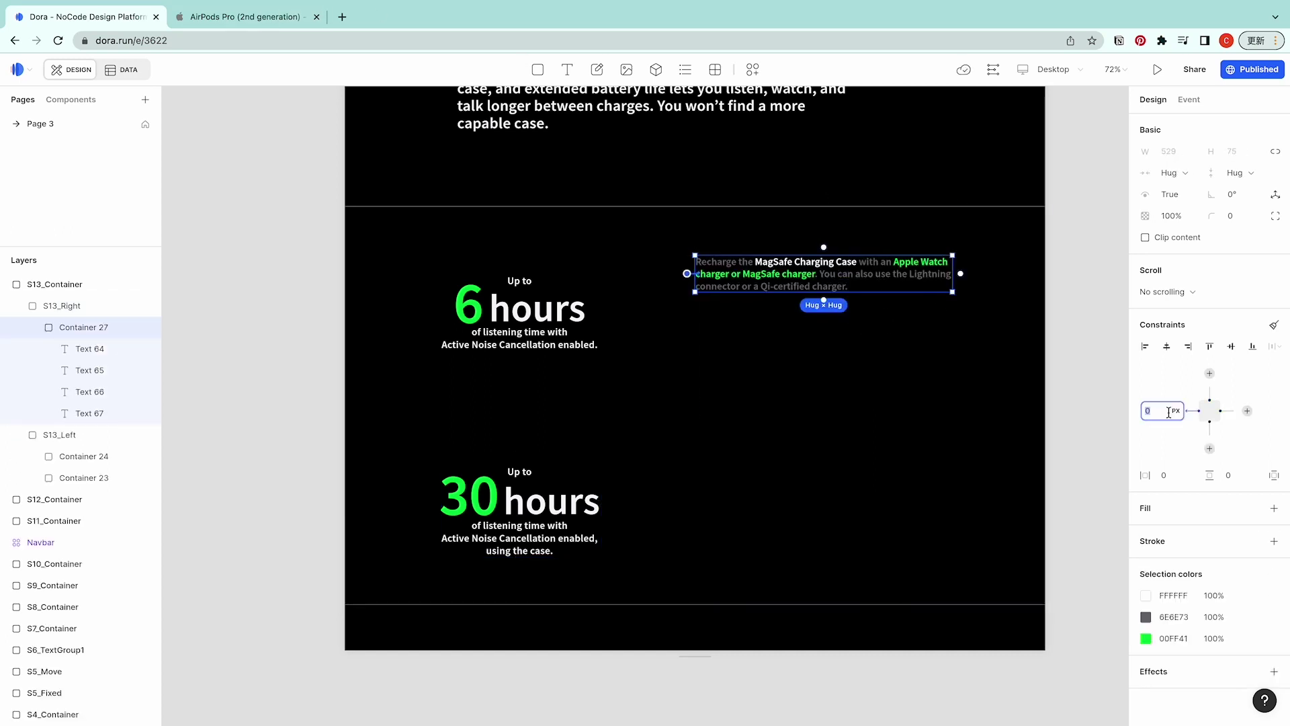
type("9vh")
key("Return")
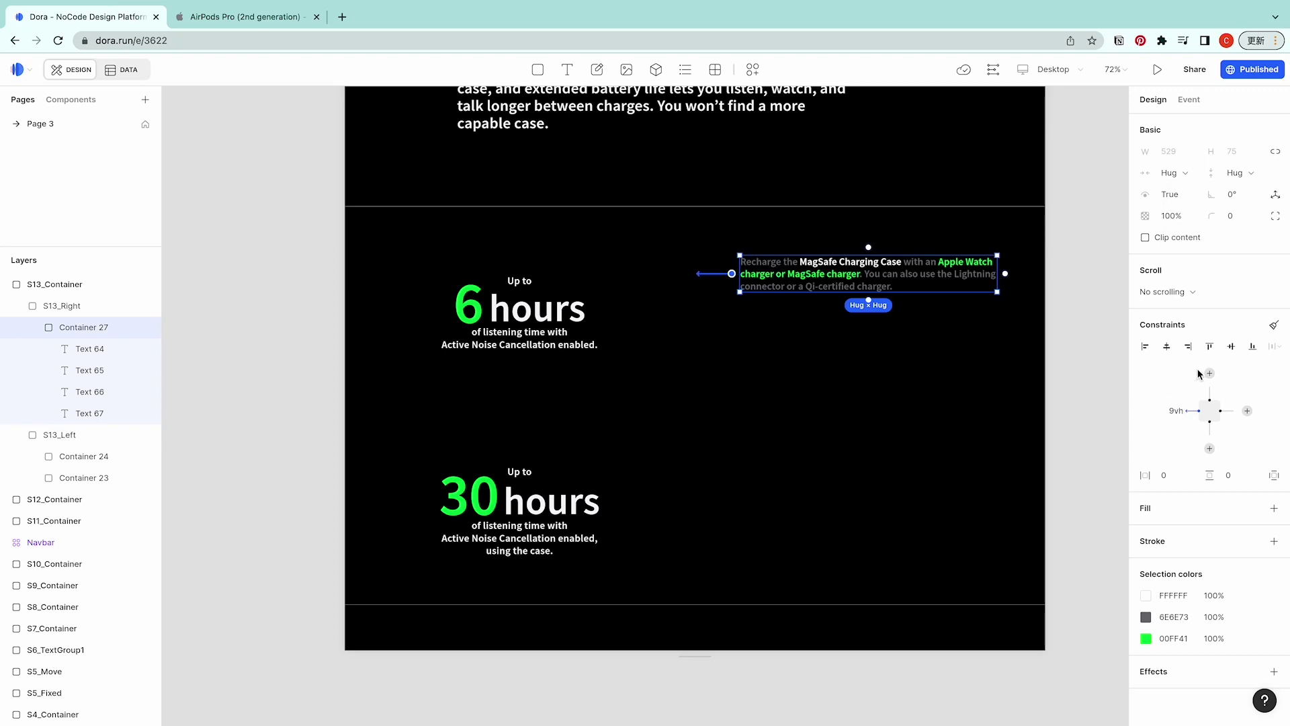
left_click(1208, 378)
left_click(1209, 375)
type("11vh")
key("Return")
Size the charging case image to width 620 with Hug height
left_click(1174, 152)
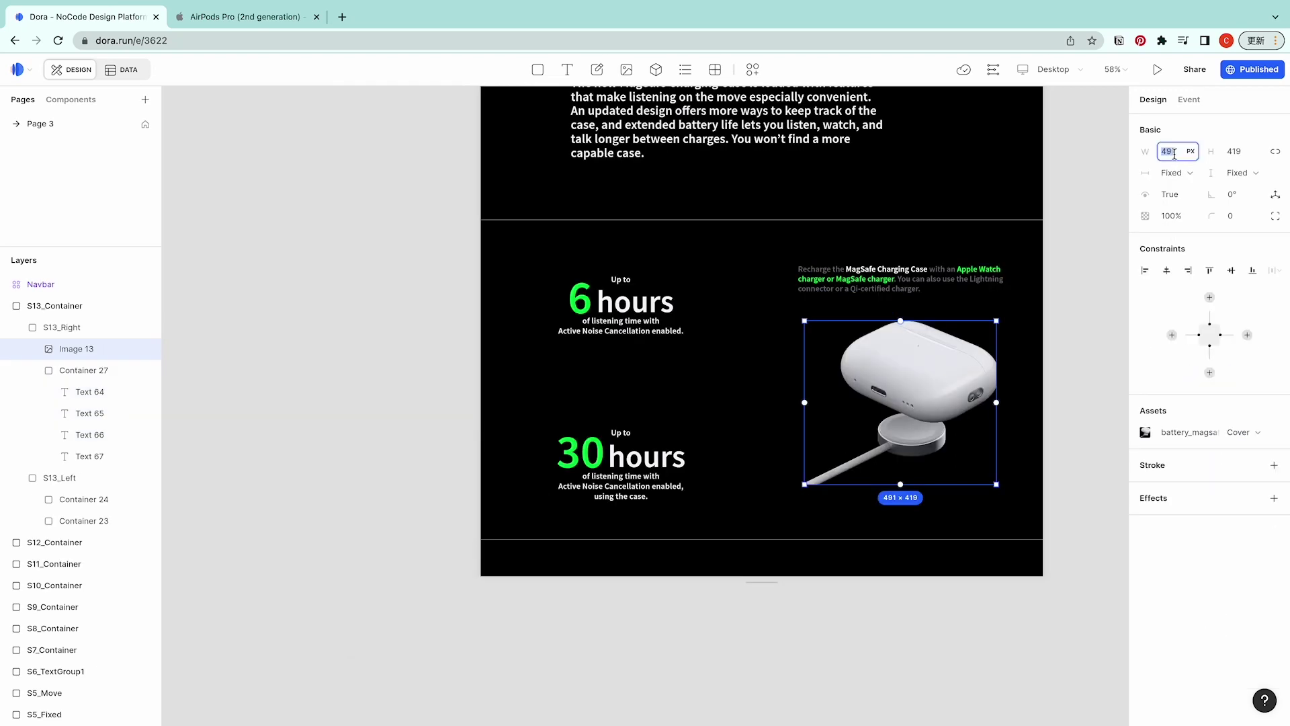
type("620")
key("Return")
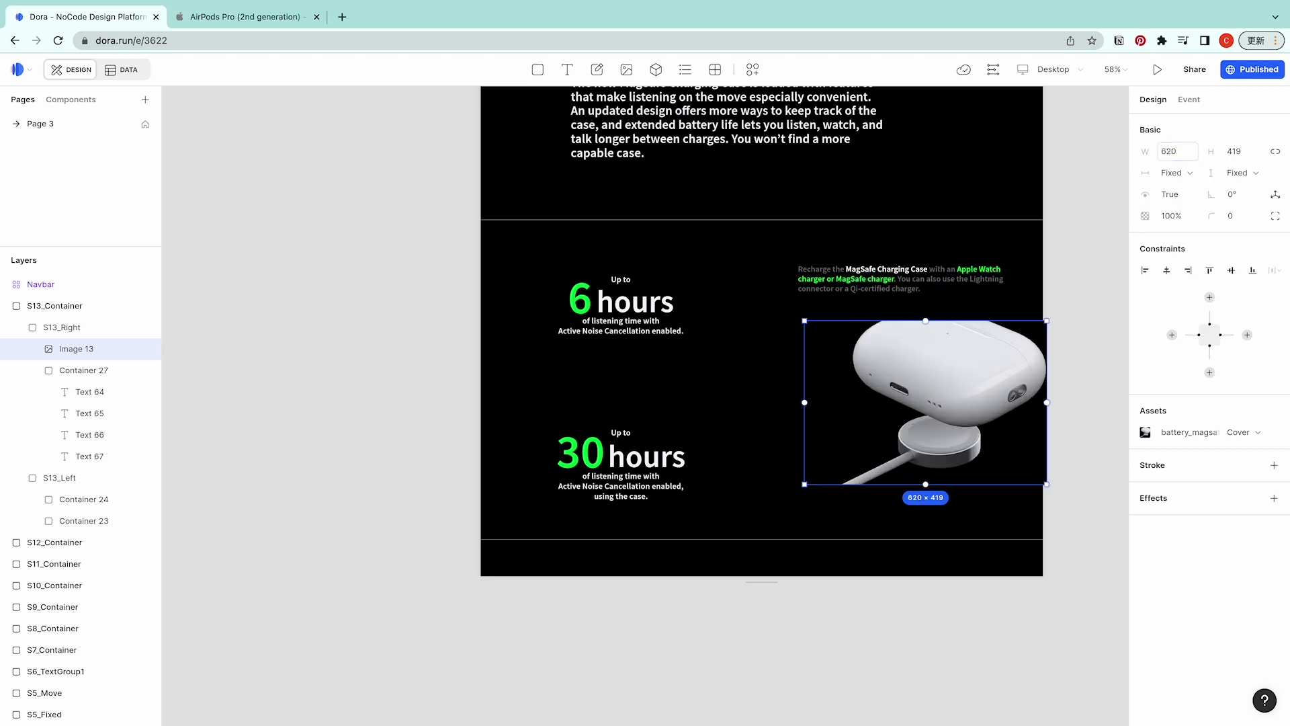
left_click(1240, 152)
key("BackSpace")
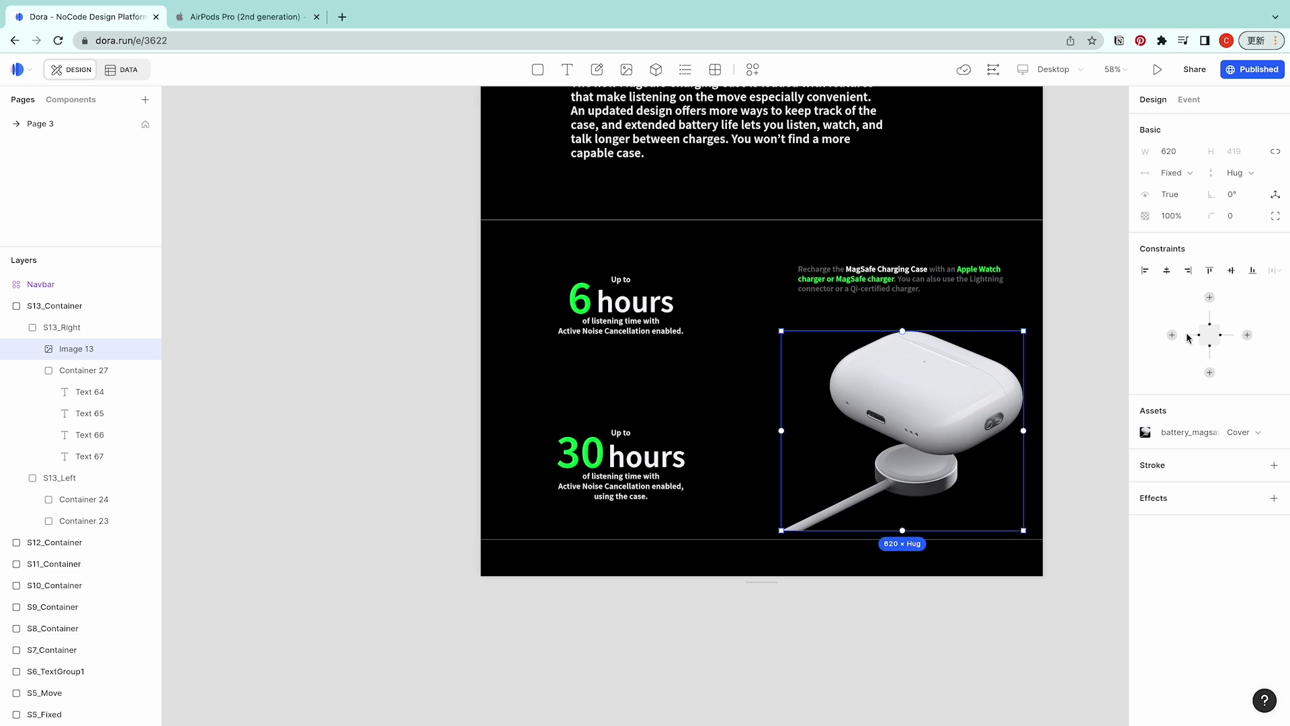
Constrain the charging case image 1 from the left and 1 from the bottom
left_click(1172, 334)
left_click(1179, 334)
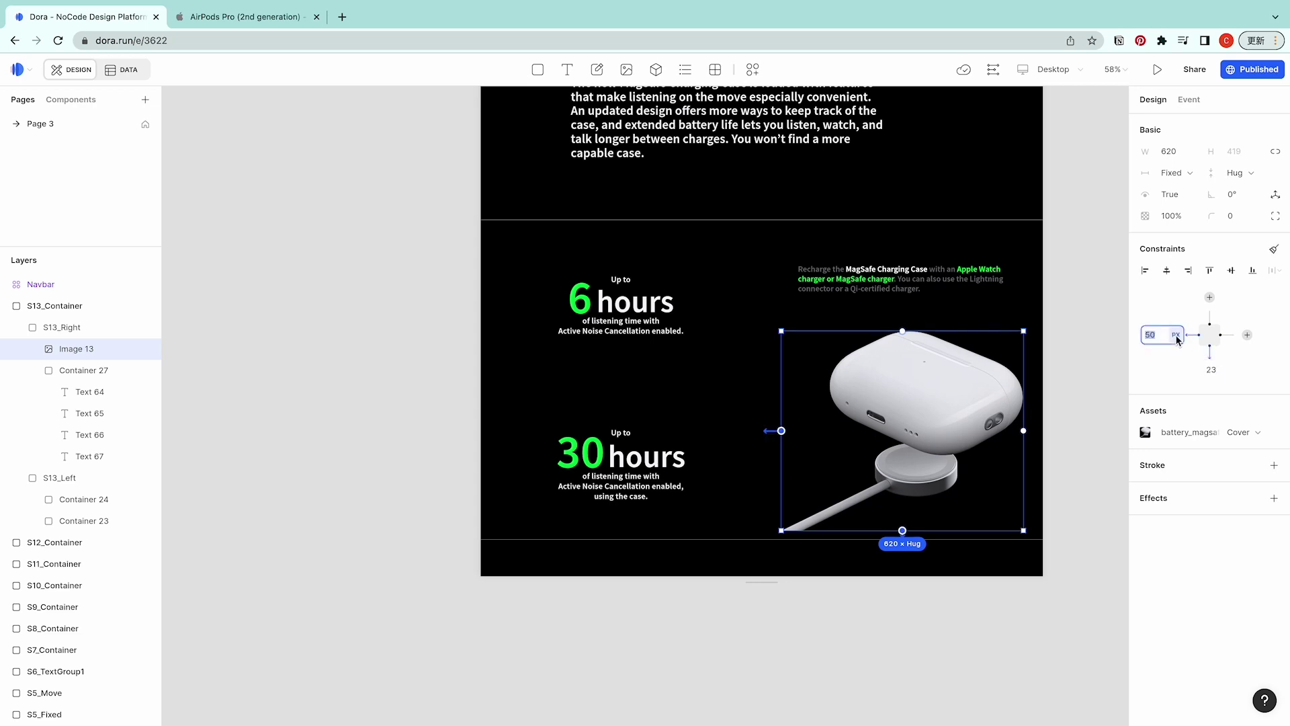
type("1")
key("Return")
left_click(1203, 369)
type("1")
key("Return")
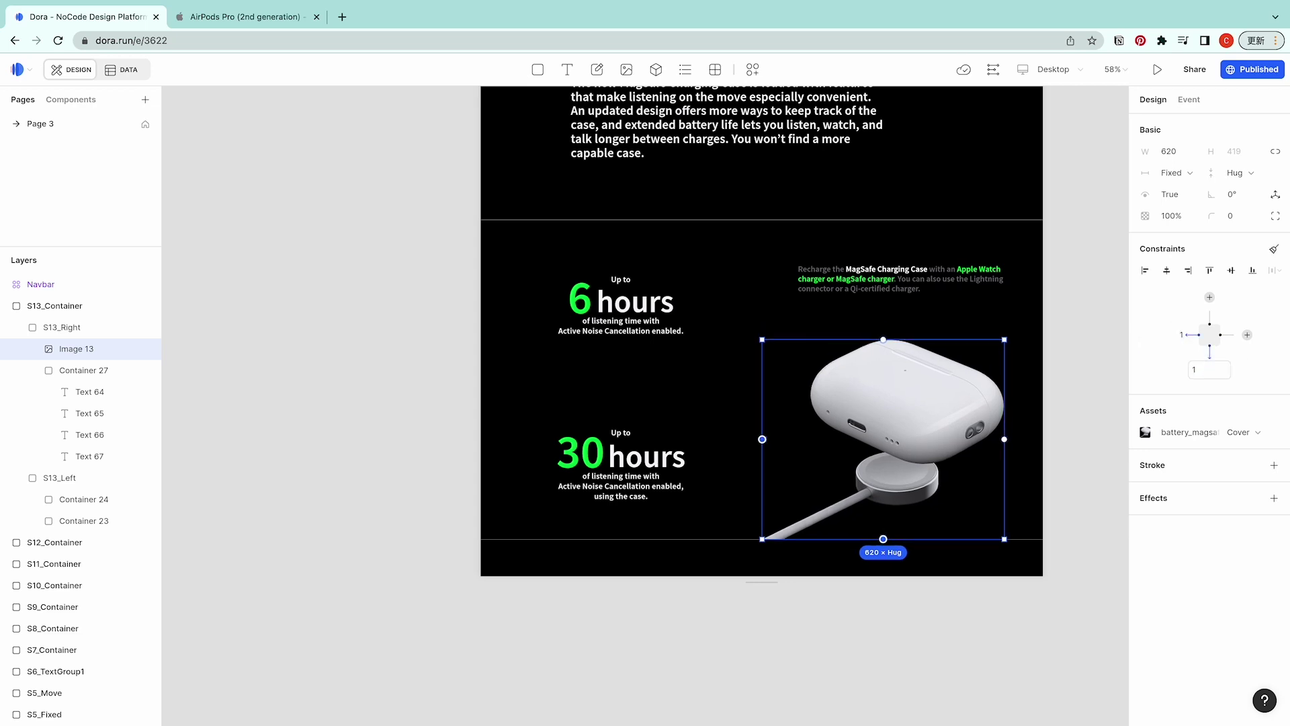
left_click(1071, 338)
Add a 0.5-wide stroke in colour 919191 to S13_Right
left_click(893, 341)
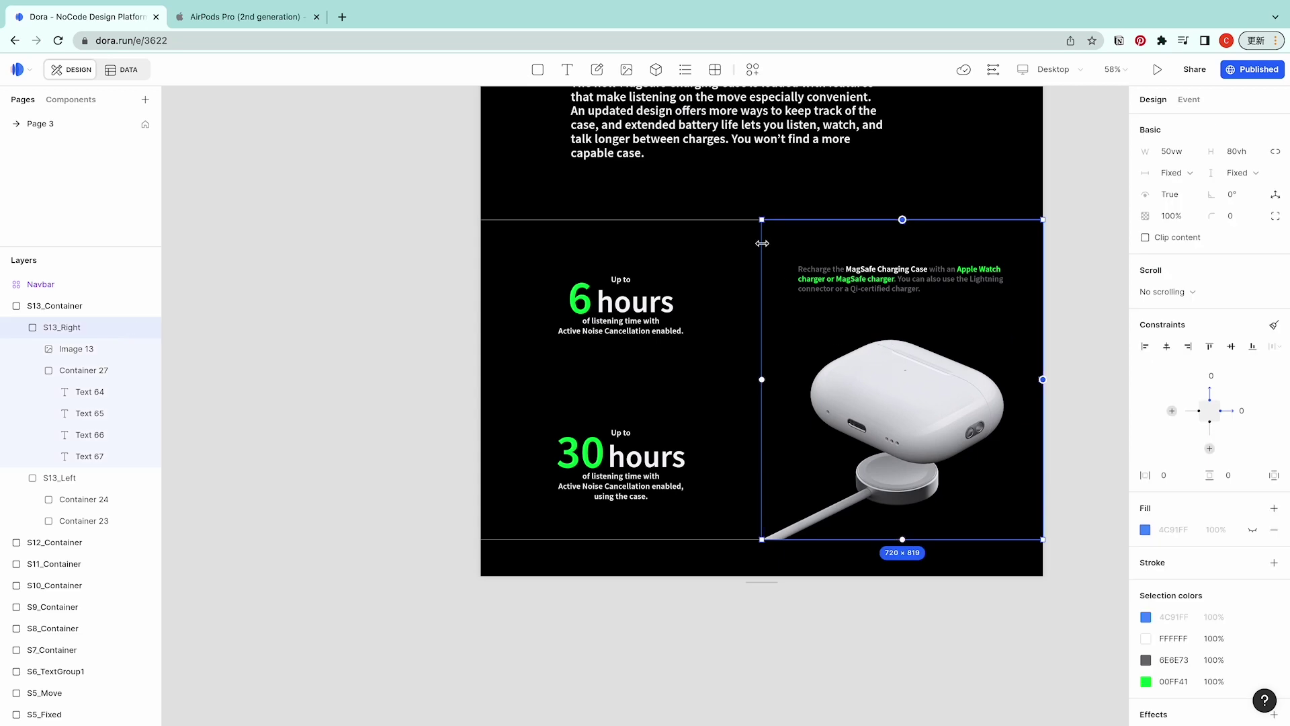
scroll(1220, 578, "down", 2)
left_click(1274, 476)
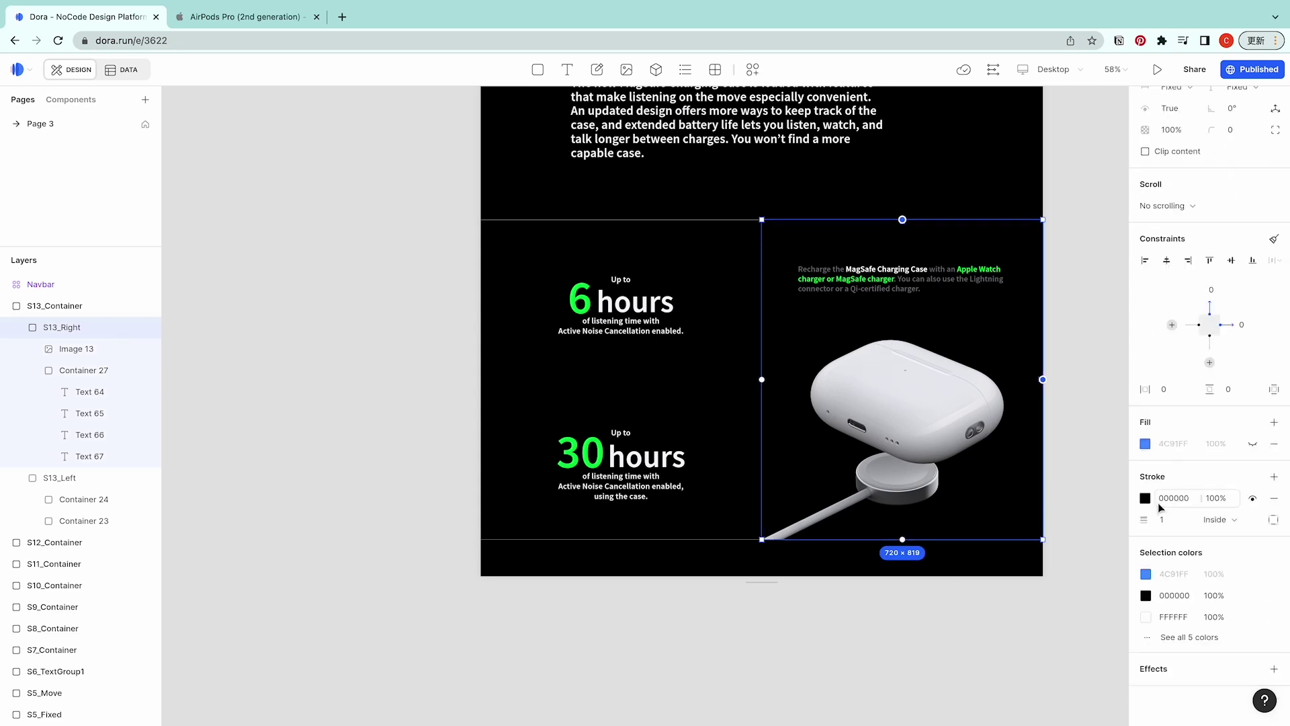
left_click(1173, 498)
type("919191")
left_click(1163, 519)
type("0.5")
key("Return")
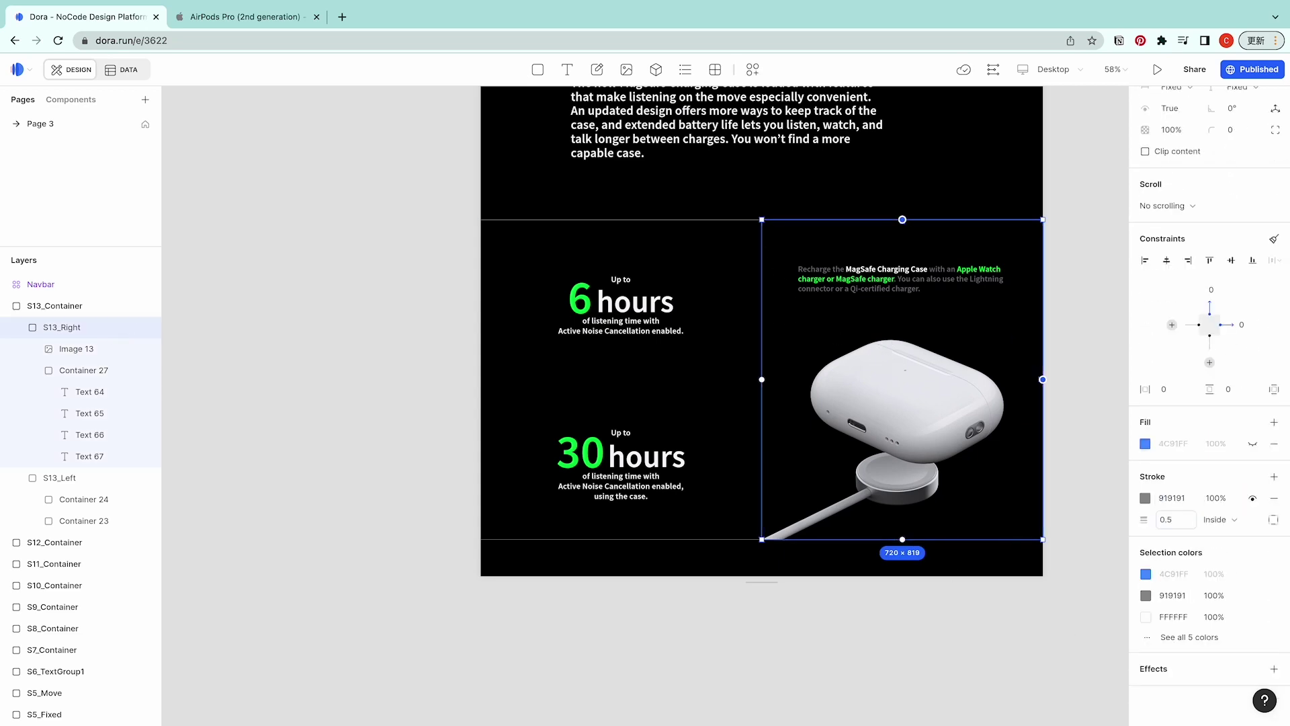
Set the stroke's top, right and bottom sides to 0, leaving only the left divider line
left_click(1274, 519)
left_click(1173, 541)
type("0")
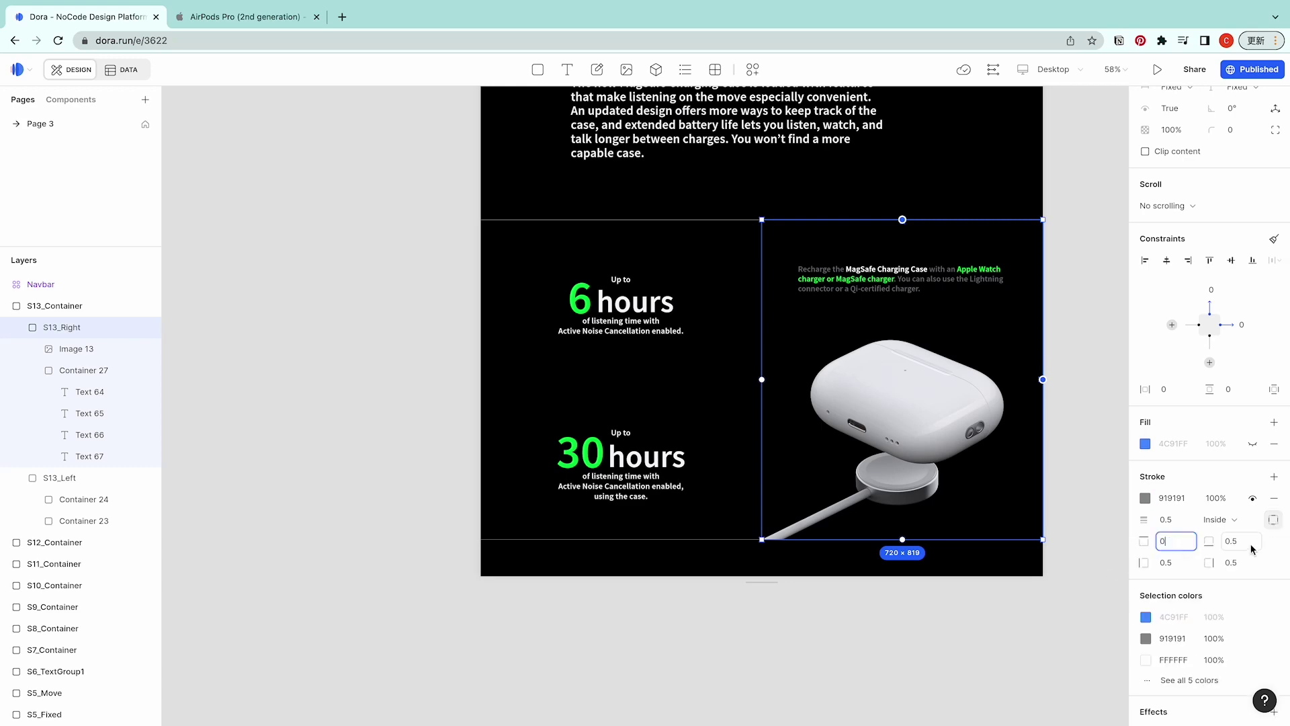
left_click(1241, 541)
type("0")
left_click(1241, 563)
type("0")
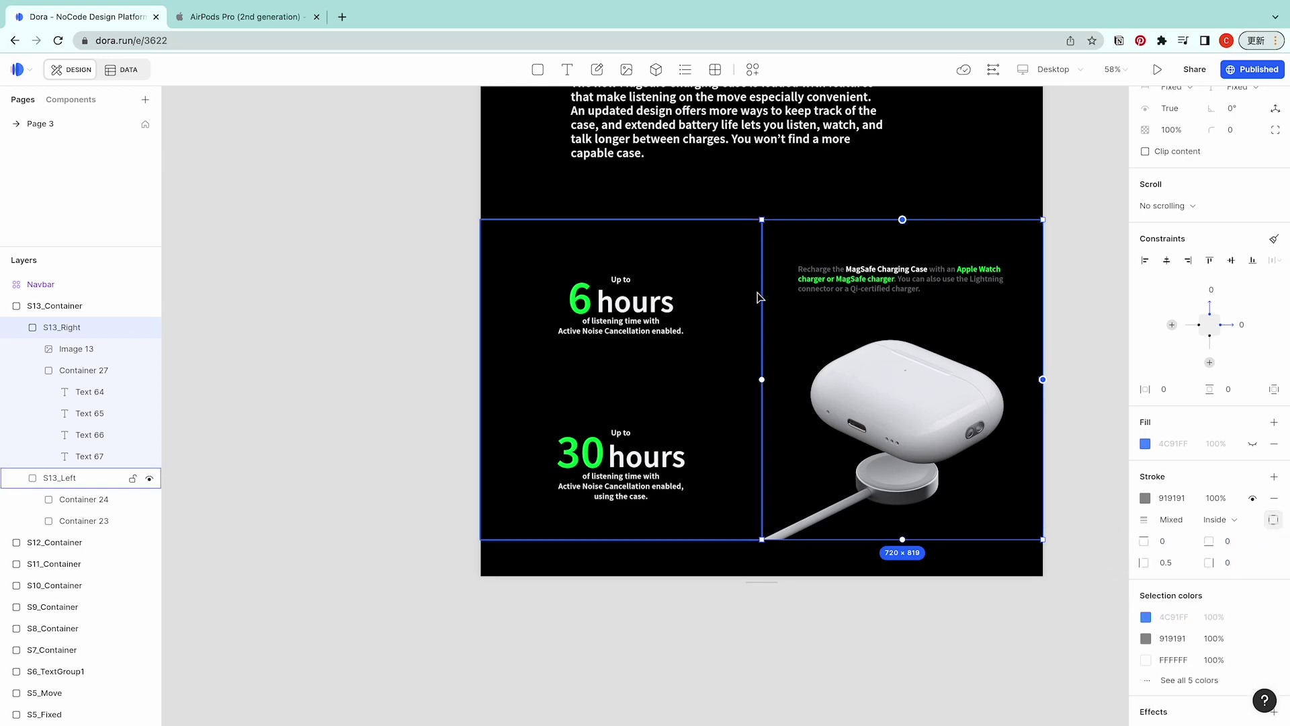
Check the battery section and the paragraph above it, then launch the live Preview
left_click(1080, 348)
scroll(1071, 216, "up", 2)
scroll(1071, 216, "down", 2)
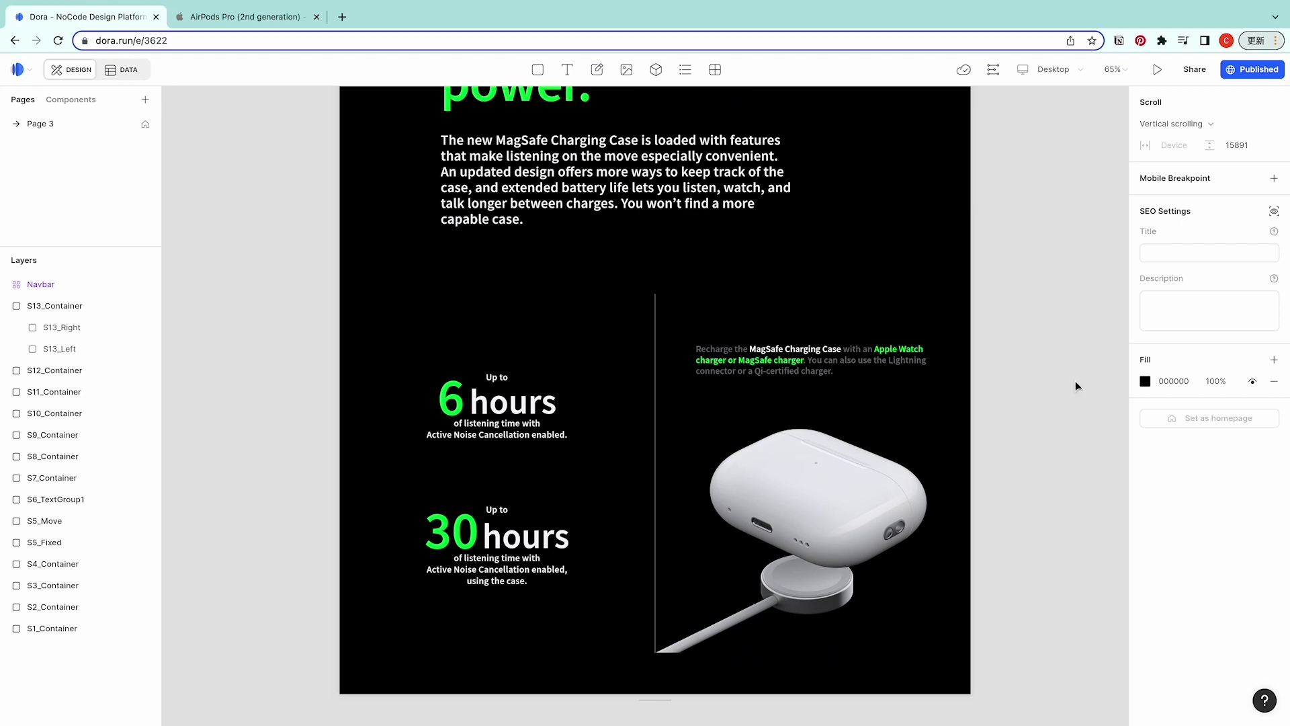
left_click(913, 412)
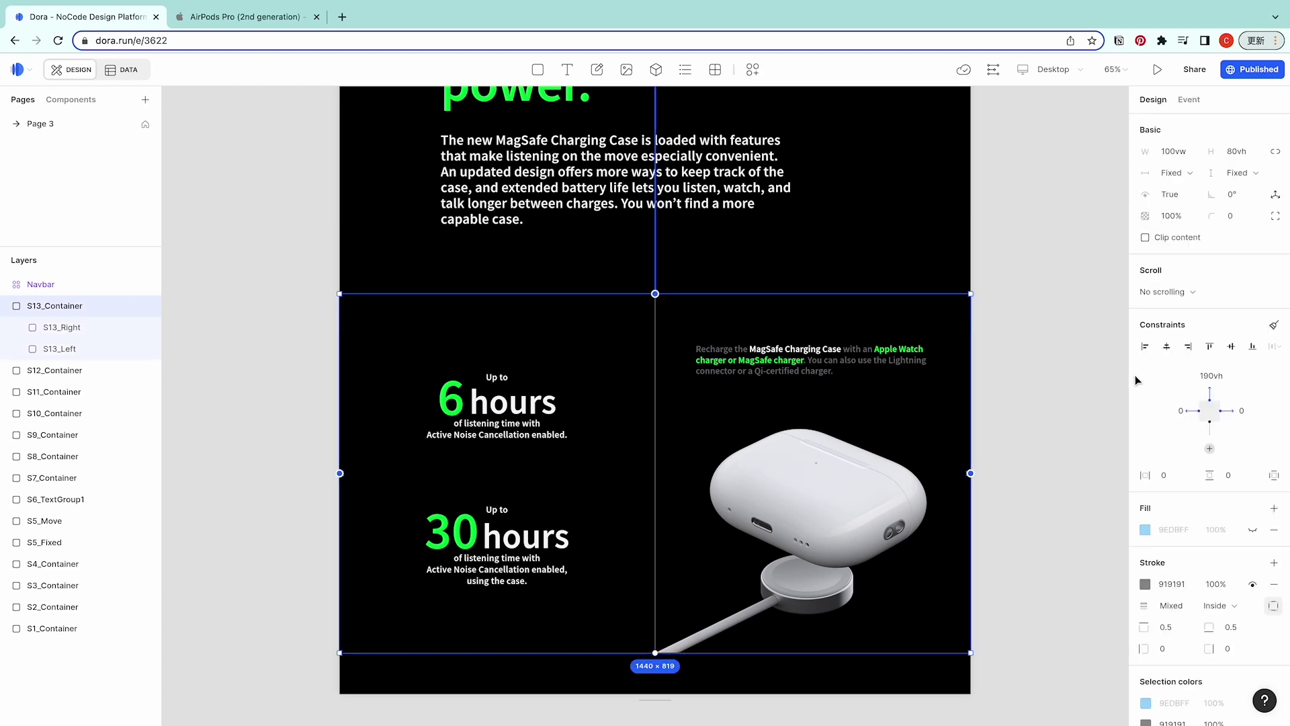
left_click(800, 209)
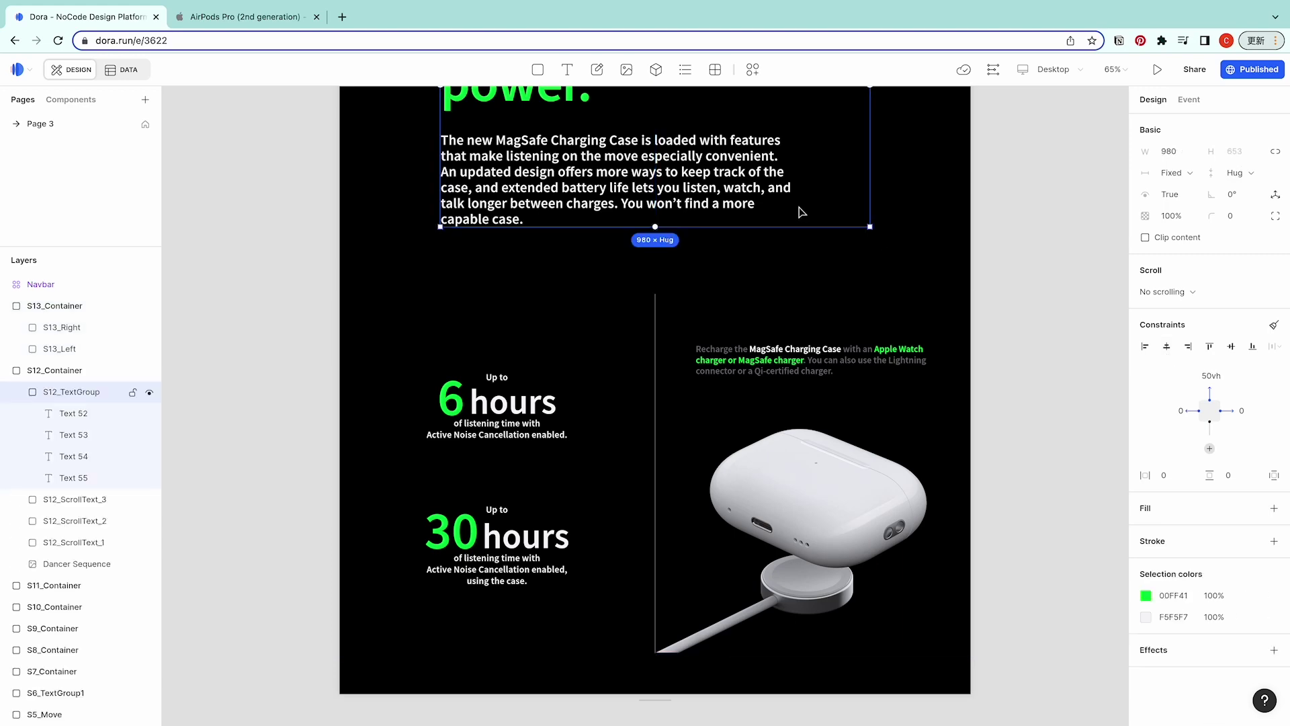
left_click(1113, 378)
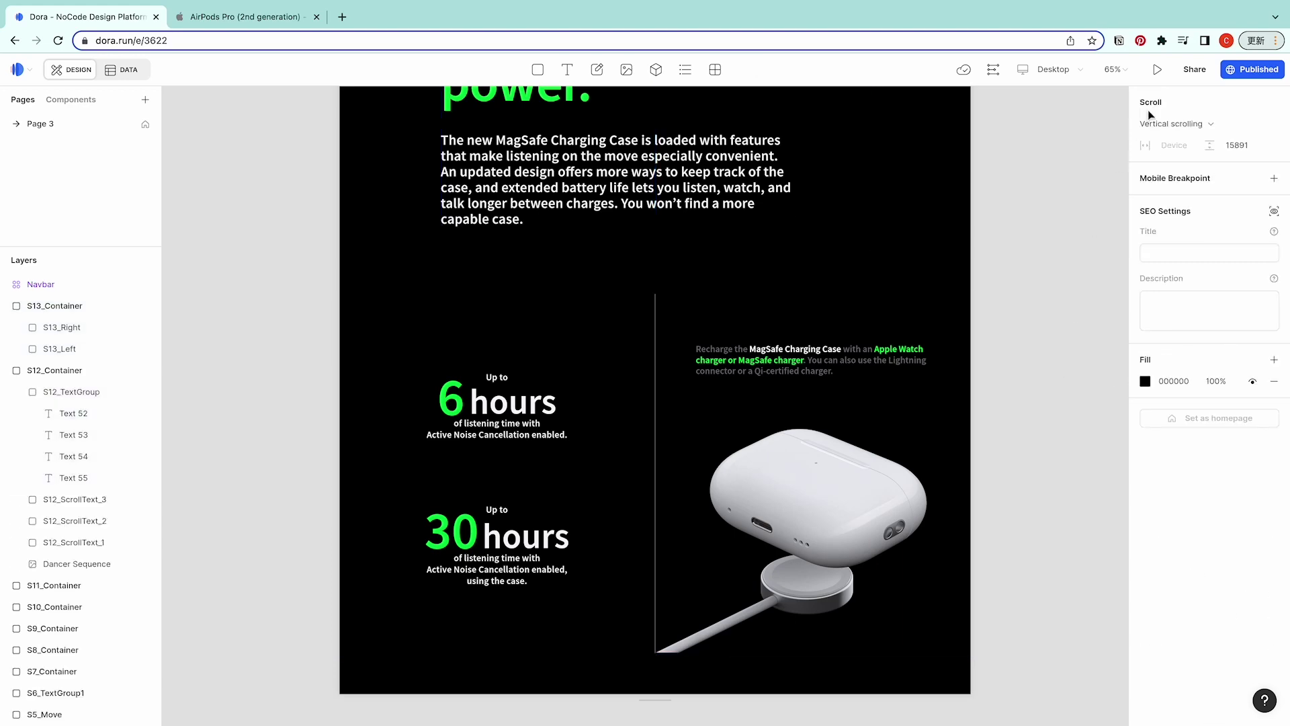
left_click(1157, 69)
scroll(1072, 331, "down", 5)
Scroll the preview past the dancer scene to the 'Case and battery life' section
scroll(1074, 333, "down", 10)
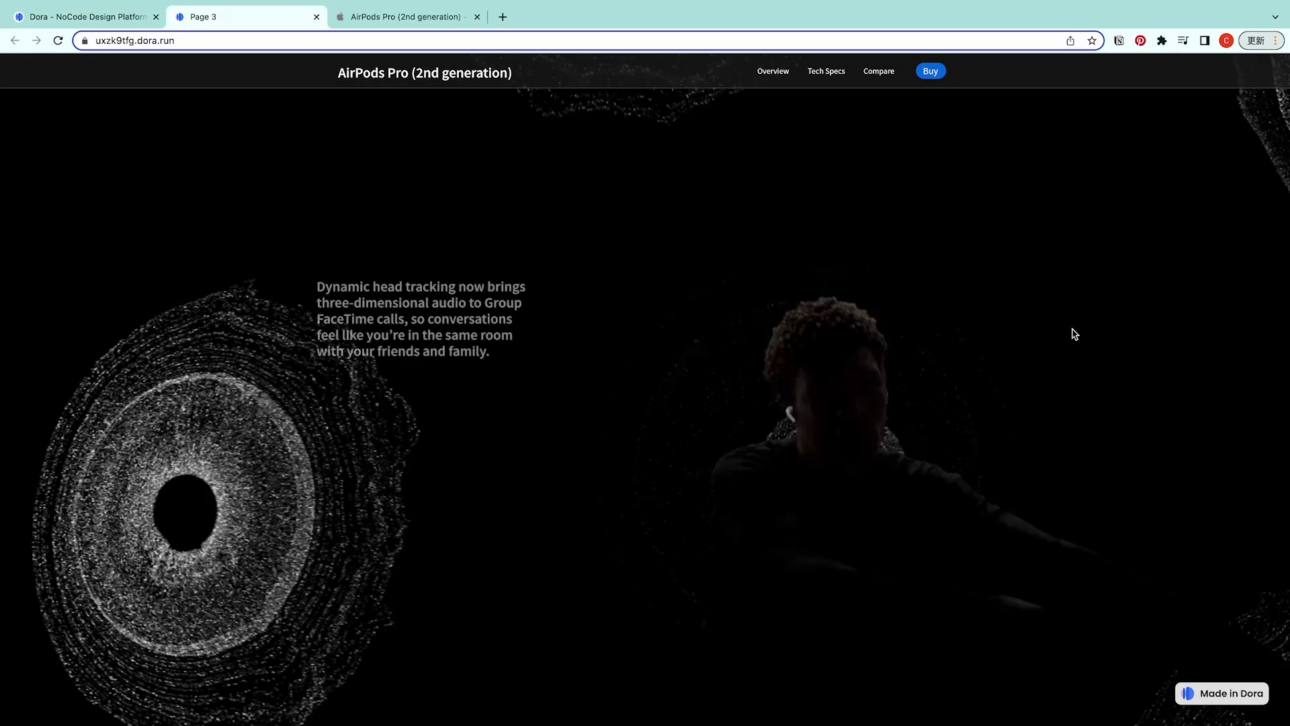
scroll(1075, 334, "down", 10)
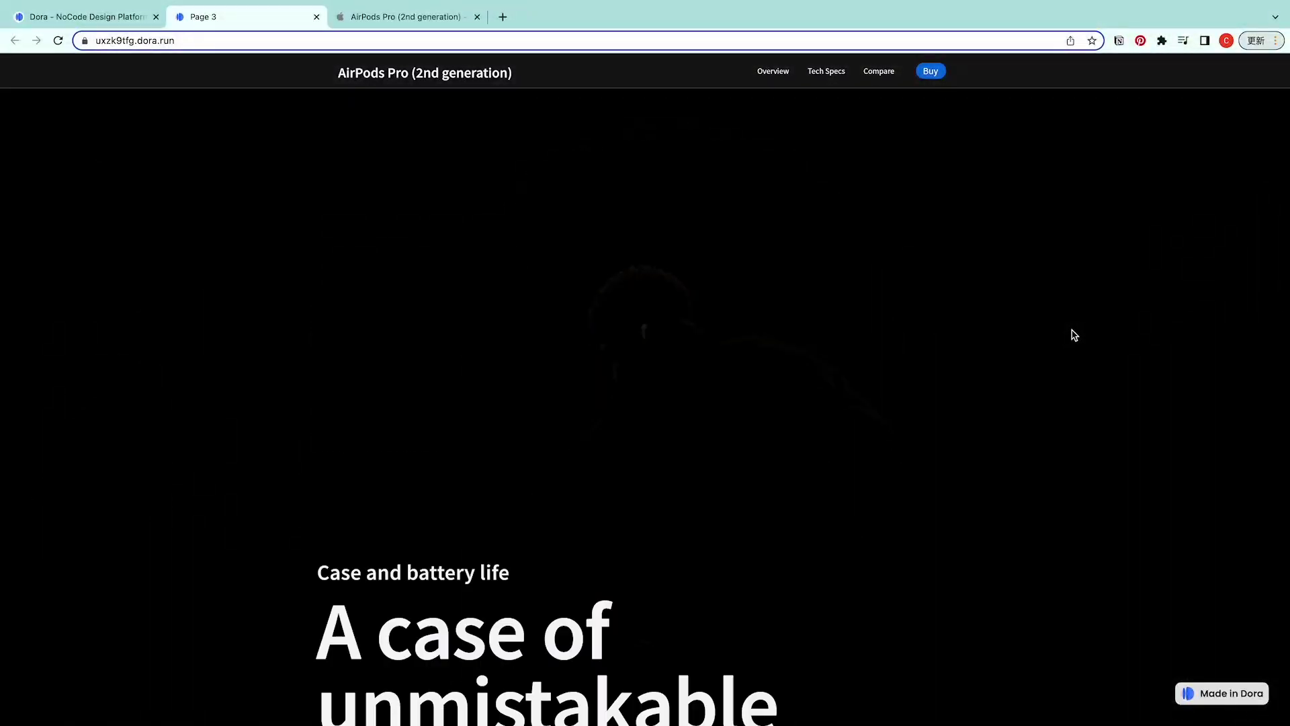
scroll(1074, 336, "down", 10)
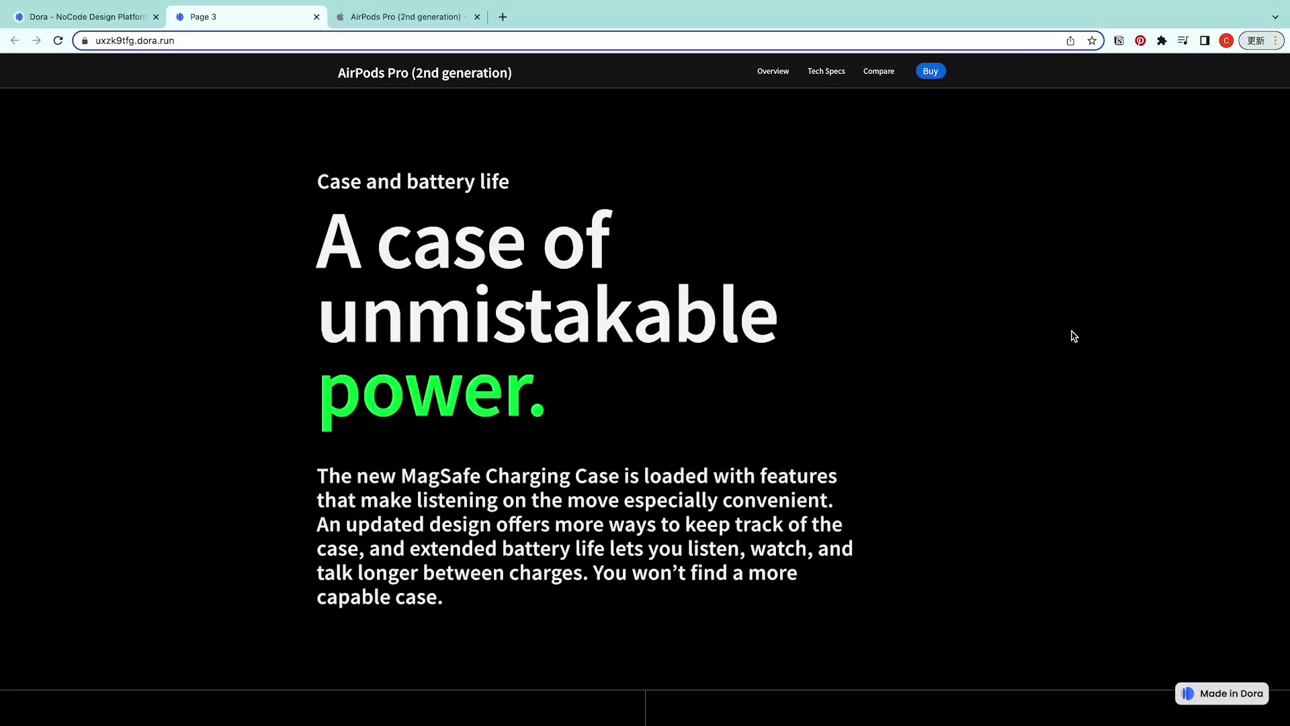